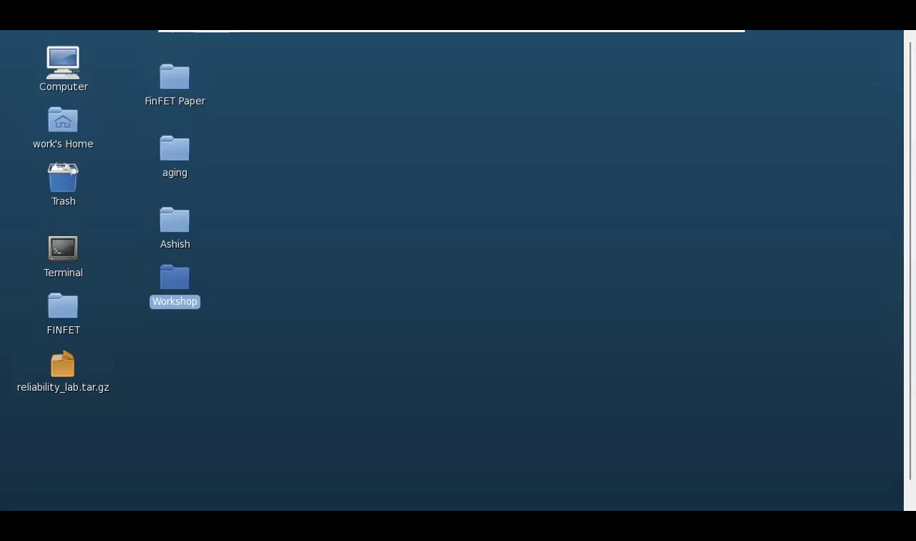
Open the Workshop folder from the desktop and start a terminal in it
{"action": "double_click", "coordinate": [177, 282]}
{"action": "right_click", "coordinate": [424, 249]}
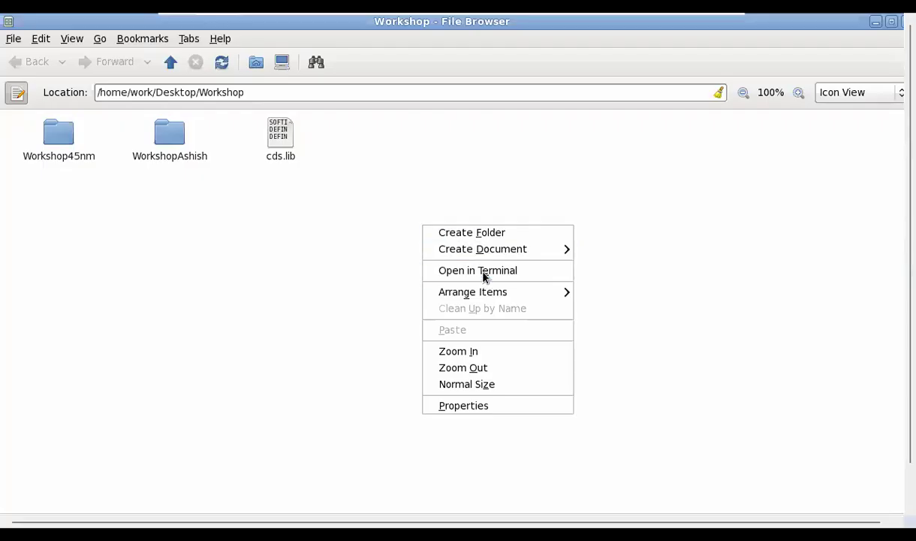
{"action": "left_click", "coordinate": [487, 295]}
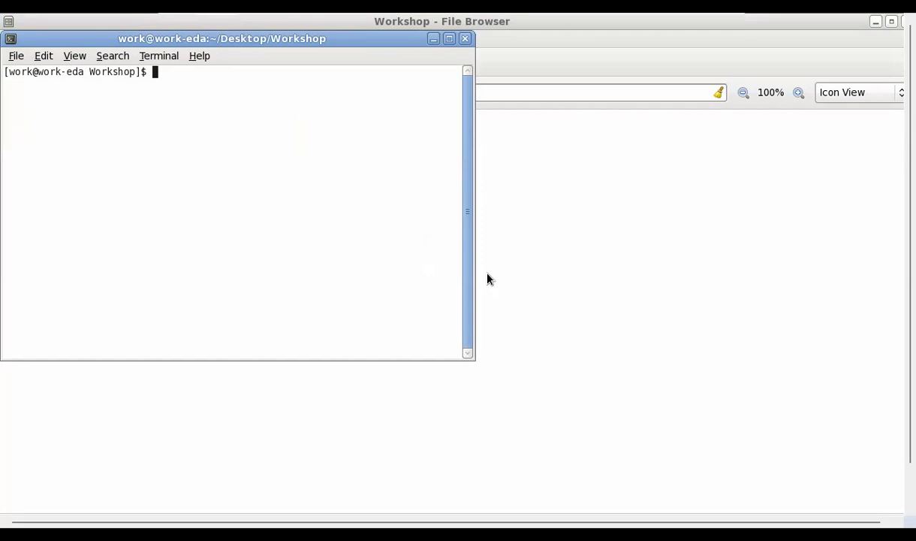
Launch Virtuoso from the terminal as a background process with "virtuoso &" and maximize its log window
{"action": "mouse_move", "coordinate": [577, 19]}
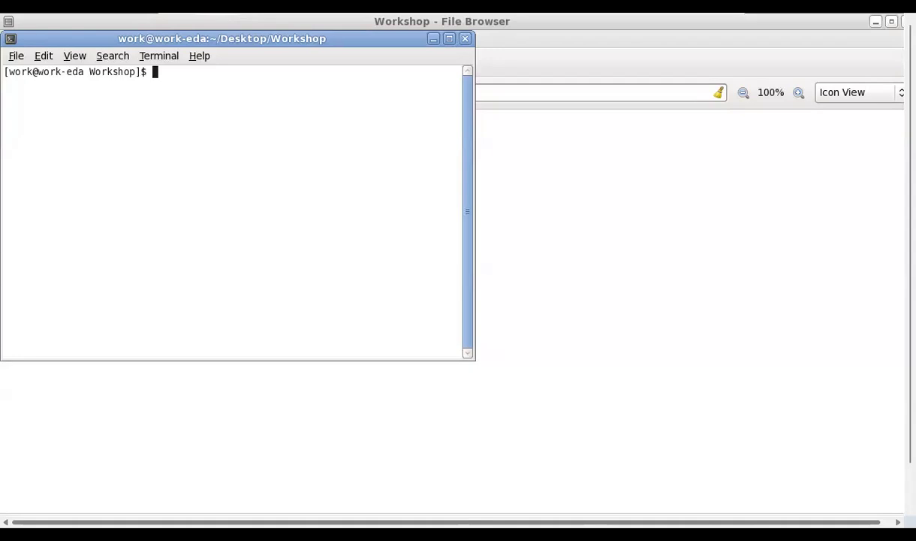
{"action": "type", "text": "virtuoso &"}
{"action": "key", "text": "Return"}
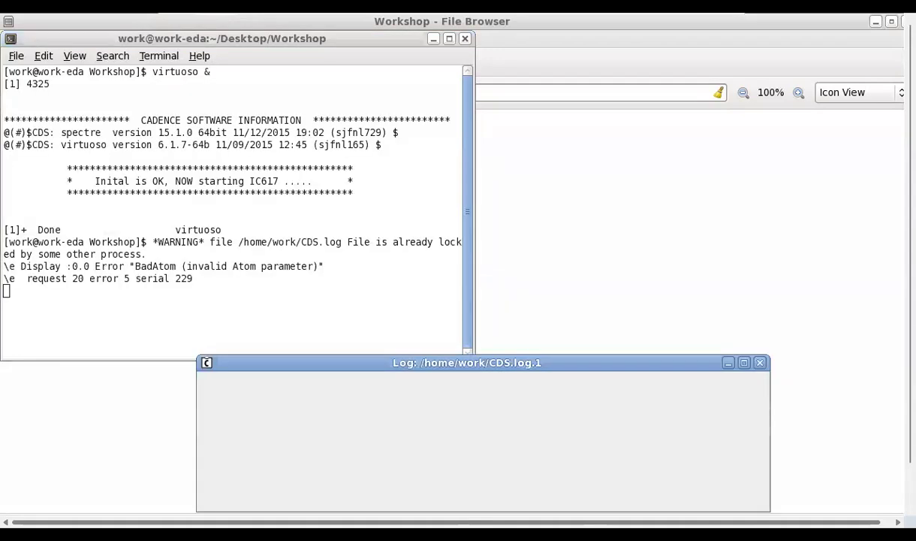
{"action": "left_click", "coordinate": [743, 363]}
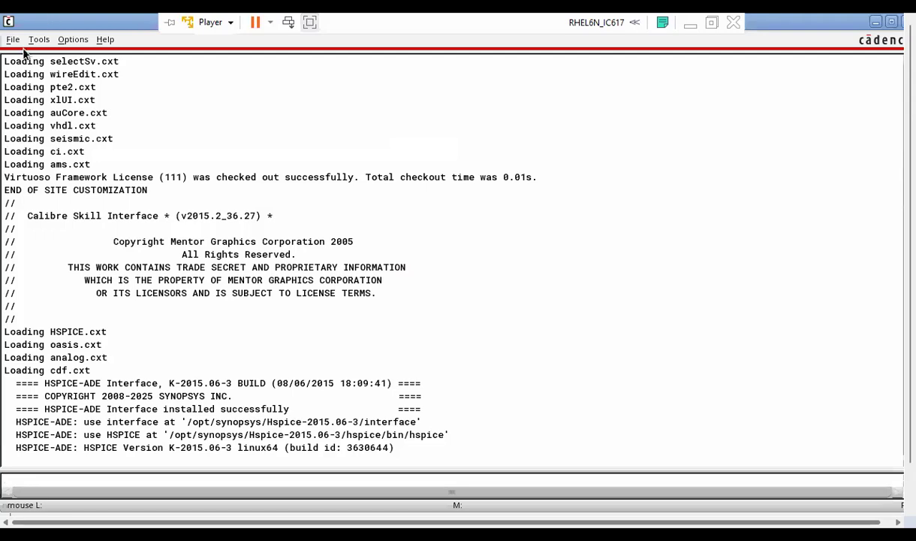
Create a new schematic cellview for a cell called Inverter2 in the WorkshopAshish library
{"action": "left_click", "coordinate": [12, 39]}
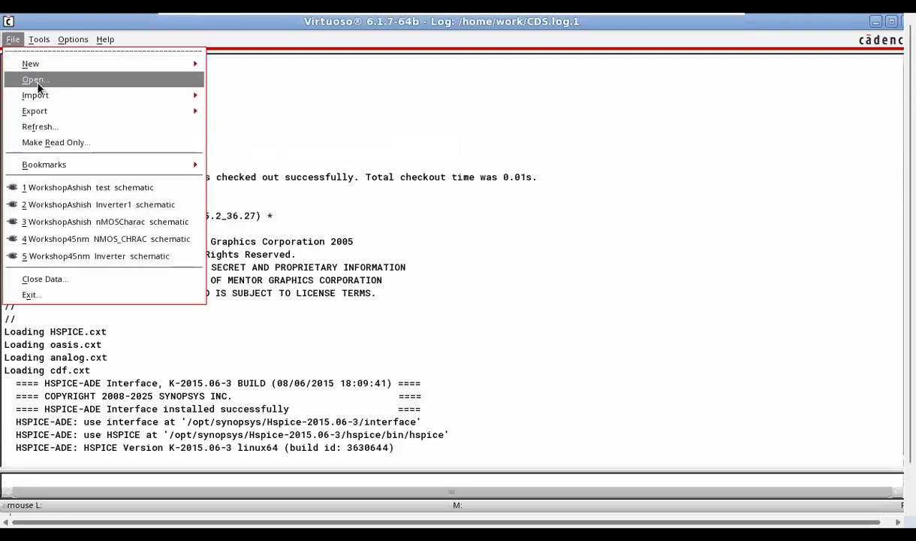
{"action": "mouse_move", "coordinate": [44, 63]}
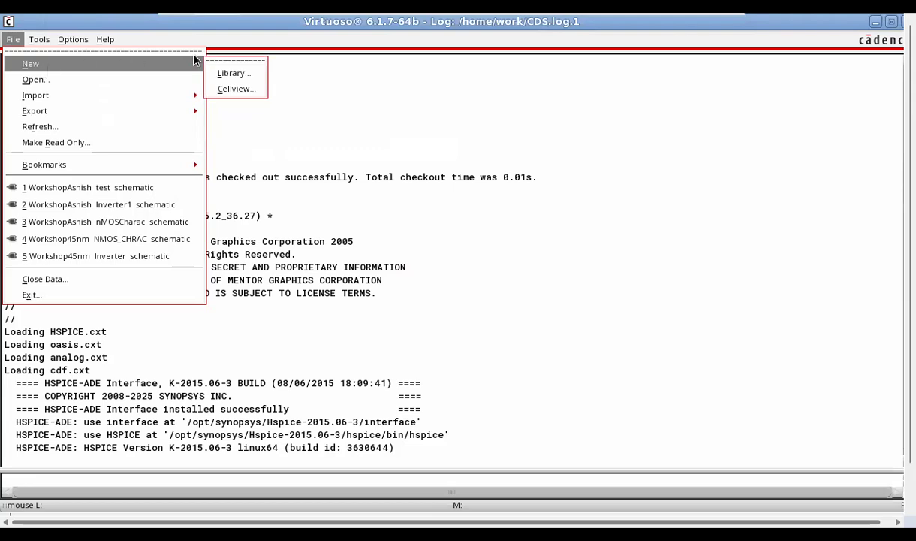
{"action": "left_click", "coordinate": [239, 89]}
{"action": "left_click", "coordinate": [433, 91]}
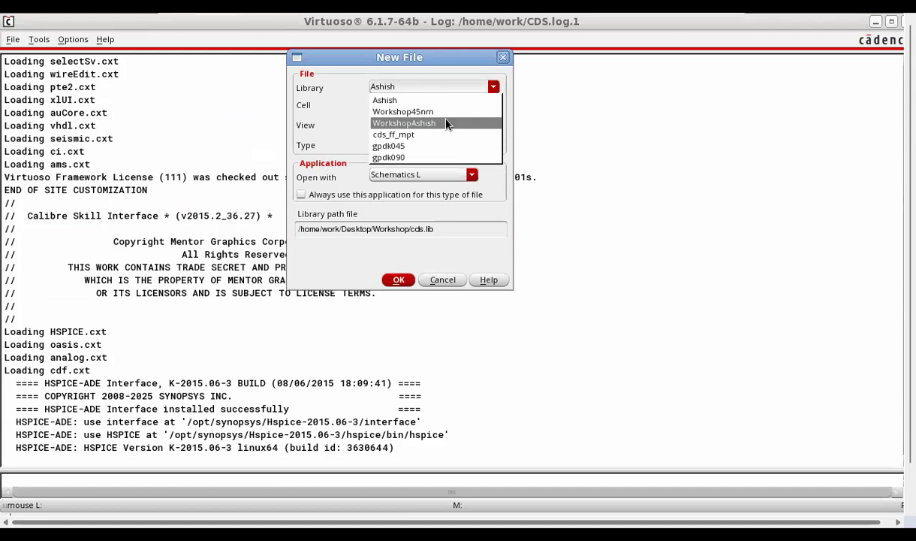
{"action": "left_click", "coordinate": [447, 124]}
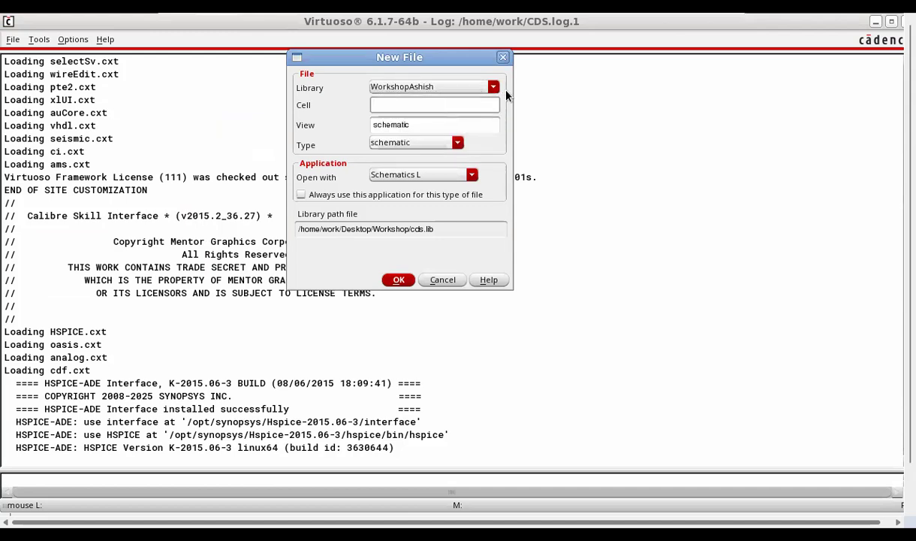
{"action": "type", "text": "Inverter2"}
{"action": "left_click", "coordinate": [399, 279]}
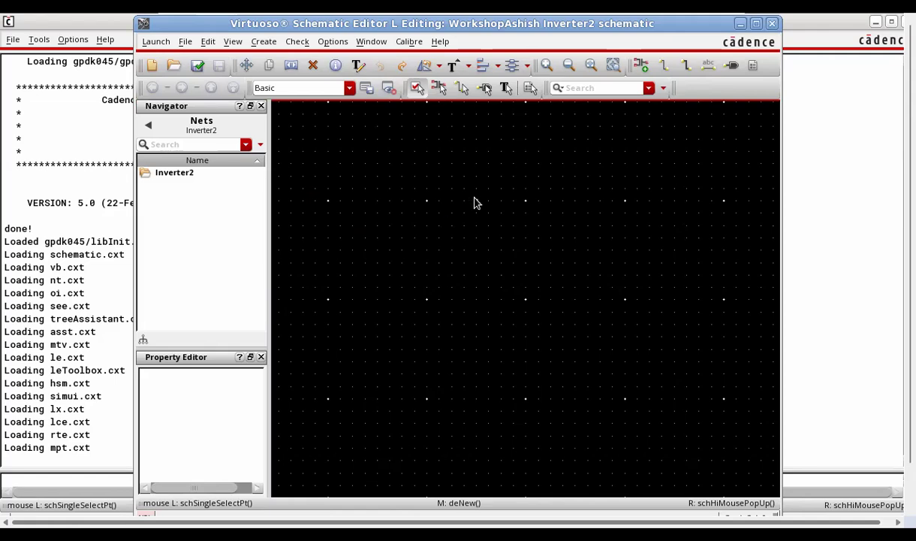
Place one nmos1v symbol instance from the gpdk045 library near the middle of the schematic with its default parameters
{"action": "key", "text": "i"}
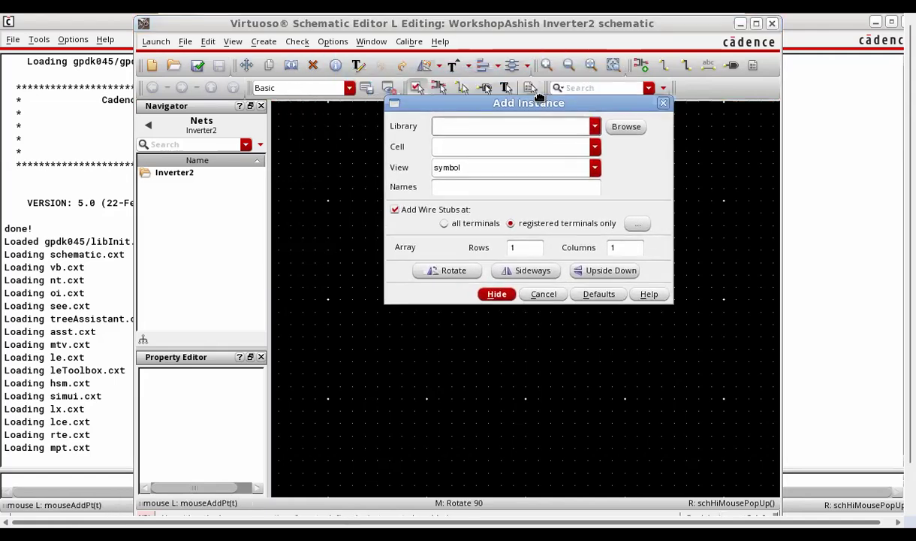
{"action": "left_click", "coordinate": [626, 127]}
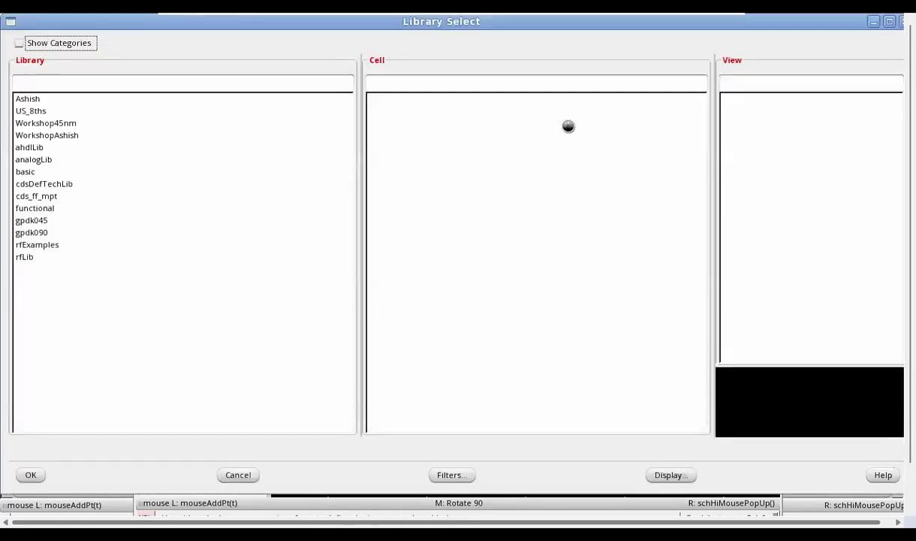
{"action": "left_click", "coordinate": [31, 220]}
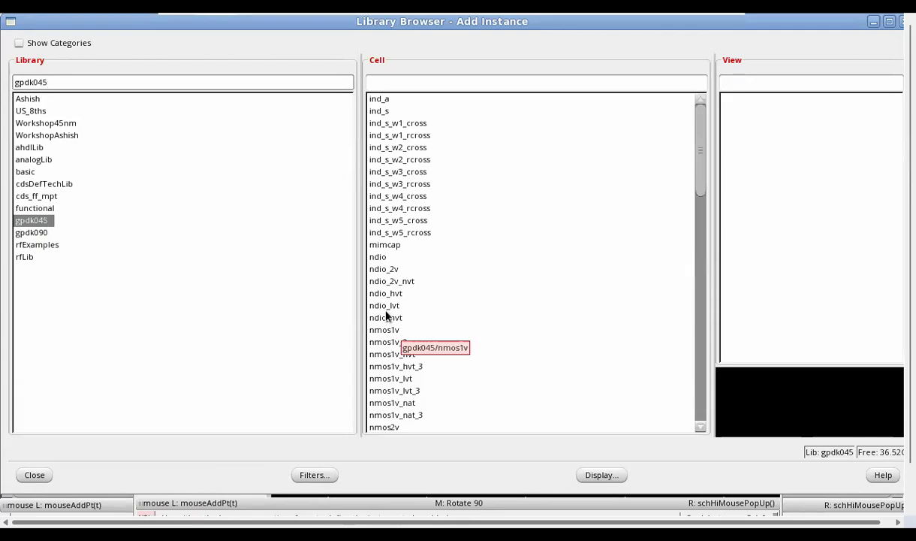
{"action": "left_click", "coordinate": [380, 331]}
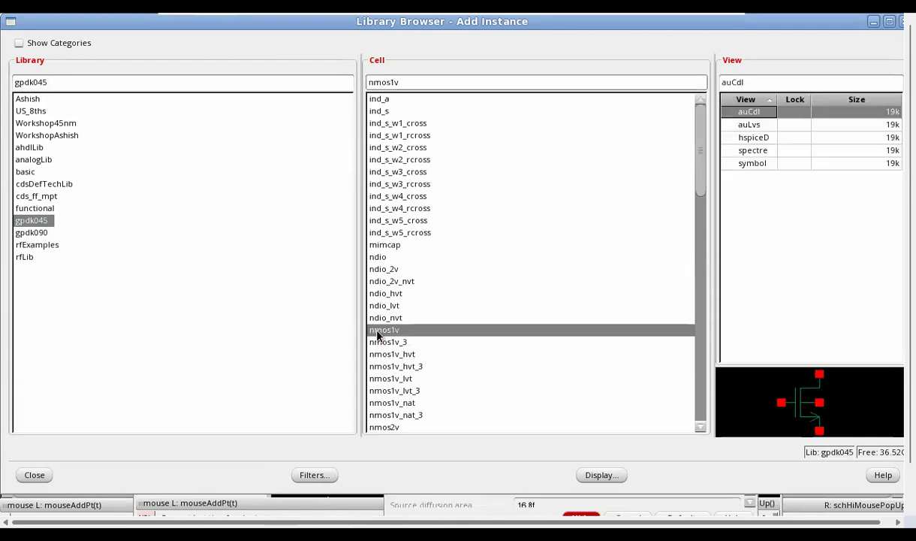
{"action": "left_click", "coordinate": [752, 164]}
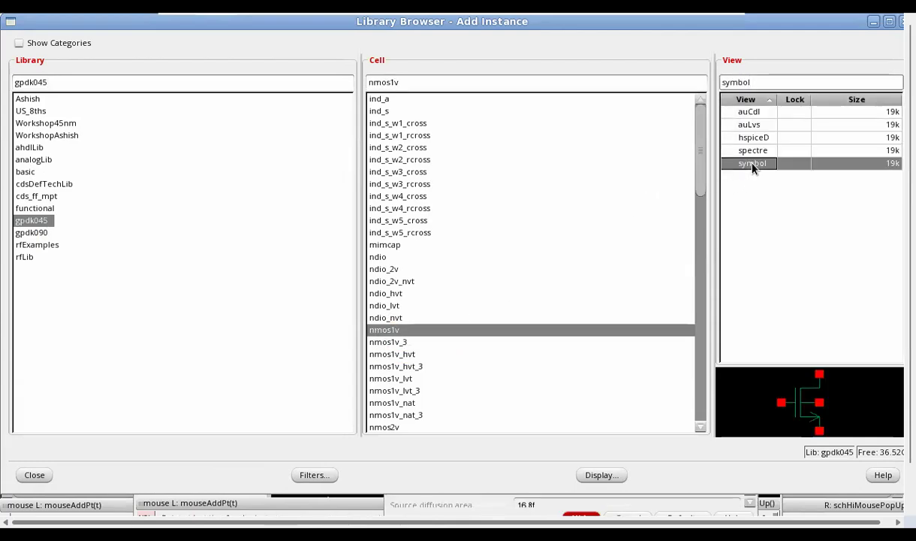
{"action": "left_click", "coordinate": [35, 475]}
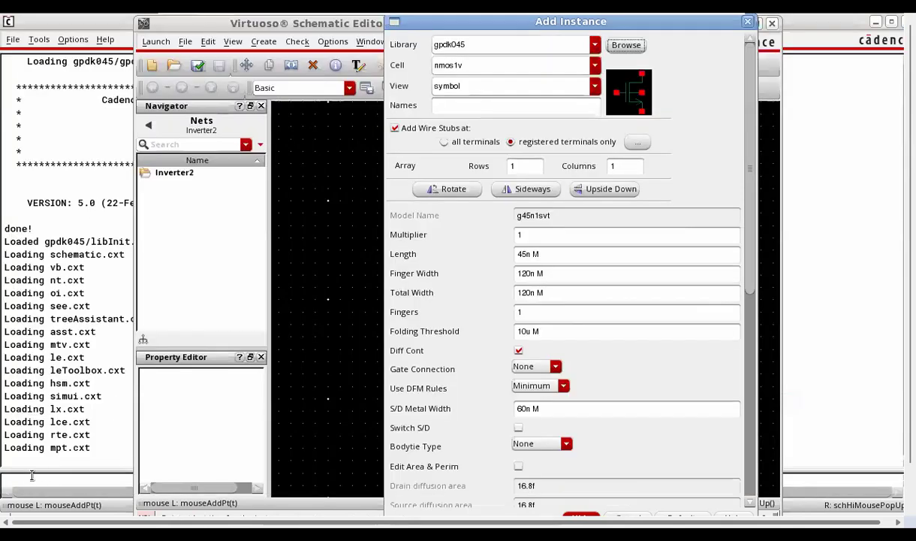
{"action": "left_click", "coordinate": [584, 516]}
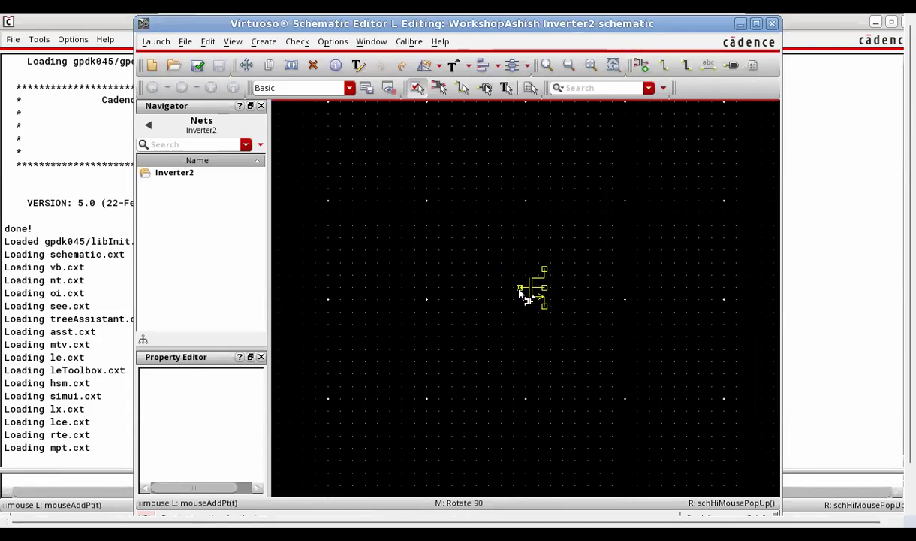
{"action": "left_click", "coordinate": [523, 293]}
{"action": "key", "text": "Escape"}
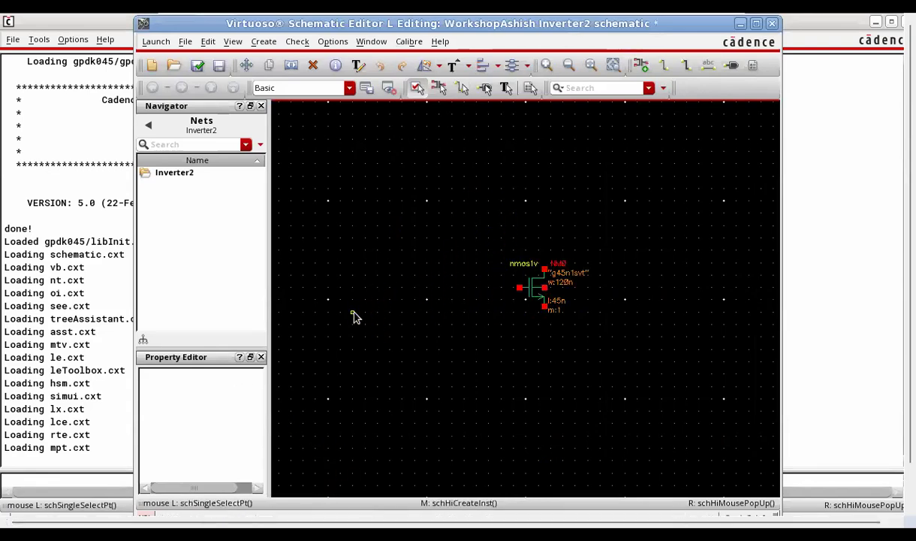
Place one pmos1v symbol instance from the gpdk045 library directly above the NMOS transistor with its default parameters
{"action": "key", "text": "i"}
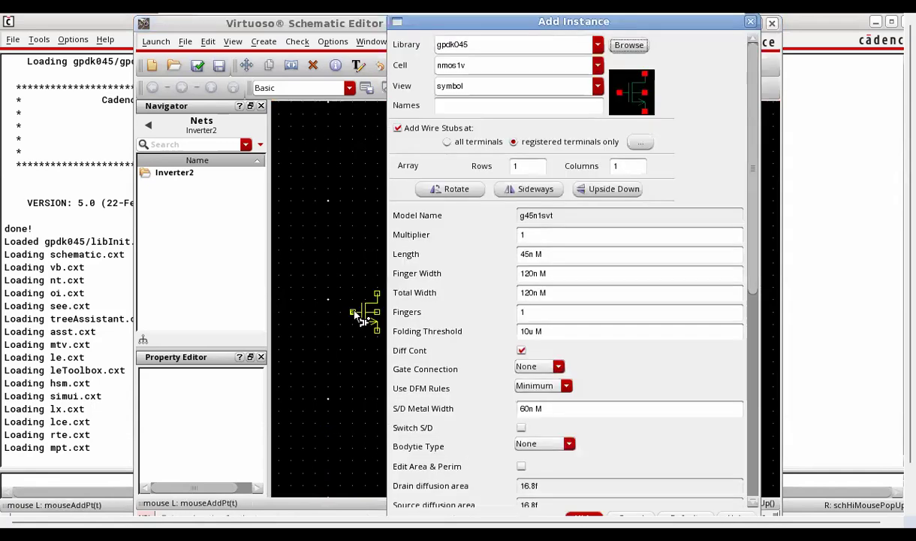
{"action": "left_click", "coordinate": [628, 46]}
{"action": "scroll", "coordinate": [454, 218], "scroll_direction": "down", "scroll_amount": 15}
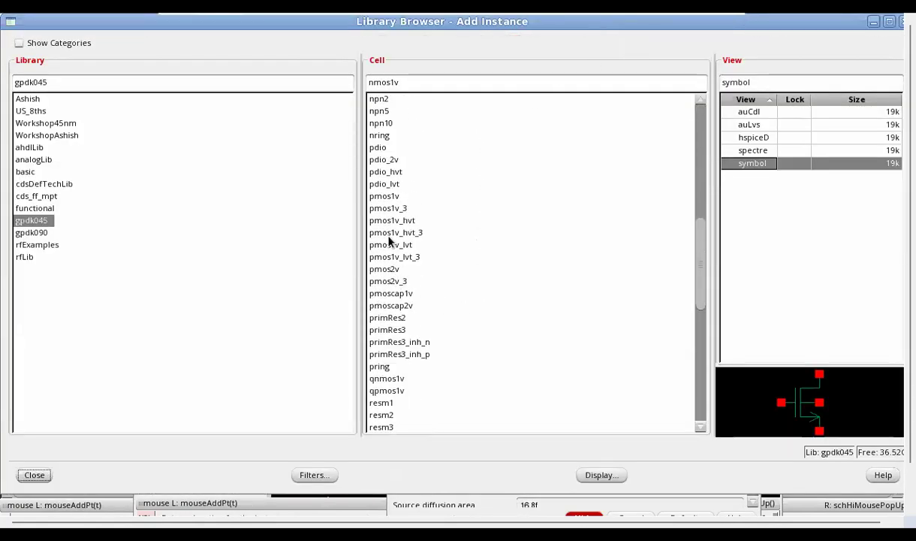
{"action": "left_click", "coordinate": [387, 197]}
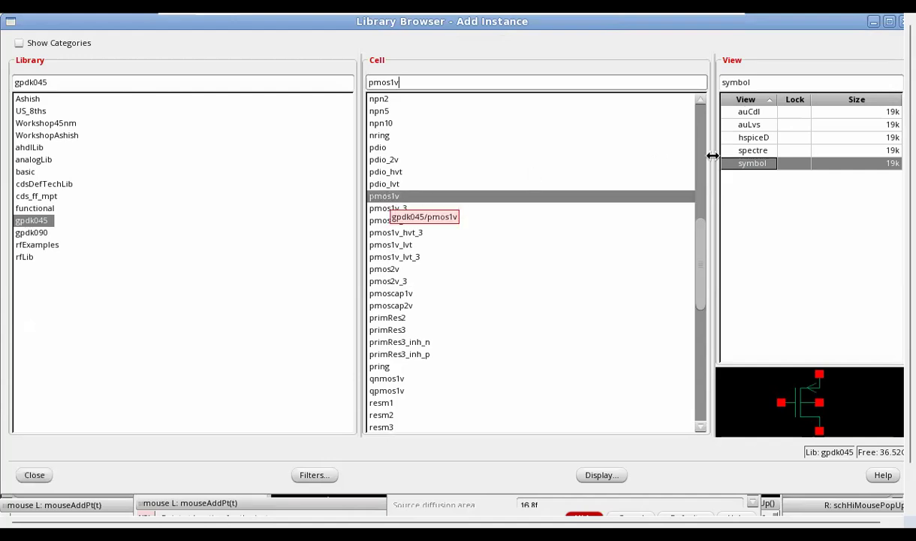
{"action": "left_click", "coordinate": [32, 474]}
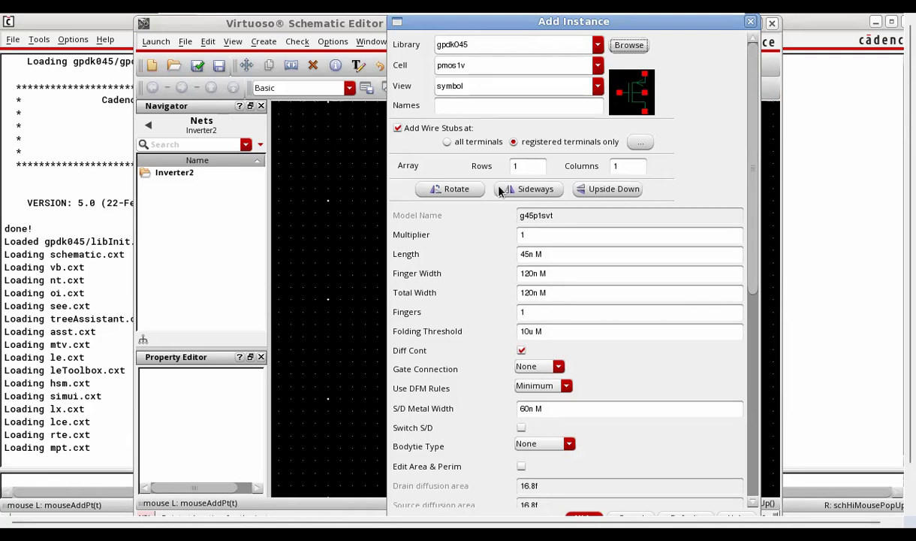
{"action": "left_click", "coordinate": [583, 517]}
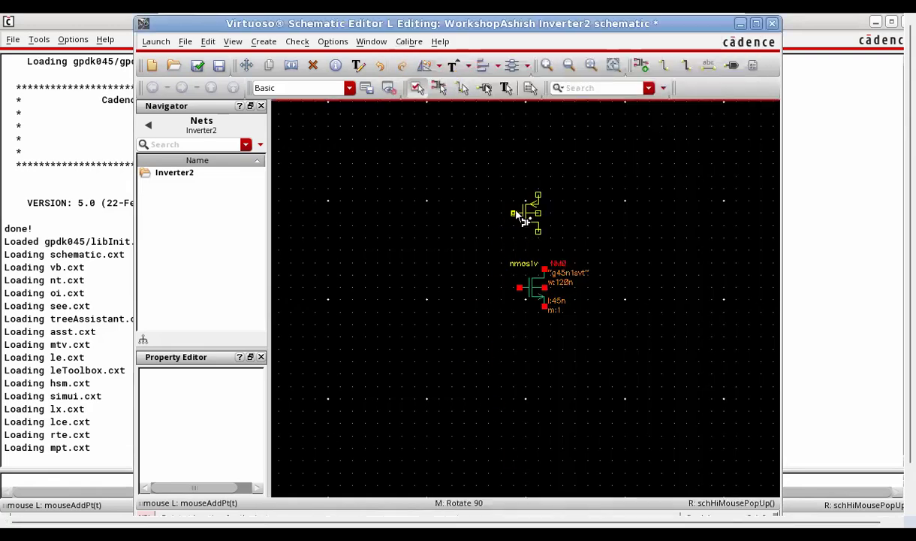
{"action": "left_click", "coordinate": [524, 207]}
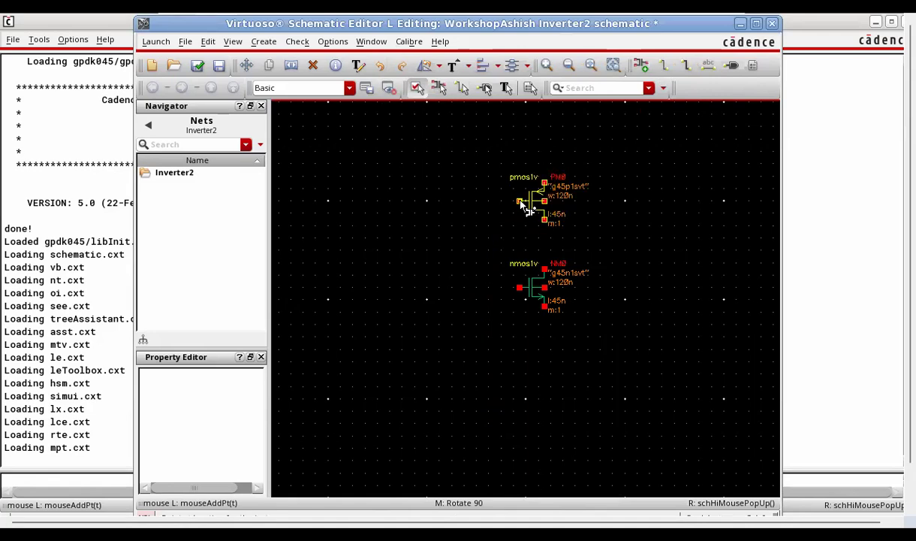
{"action": "key", "text": "Escape"}
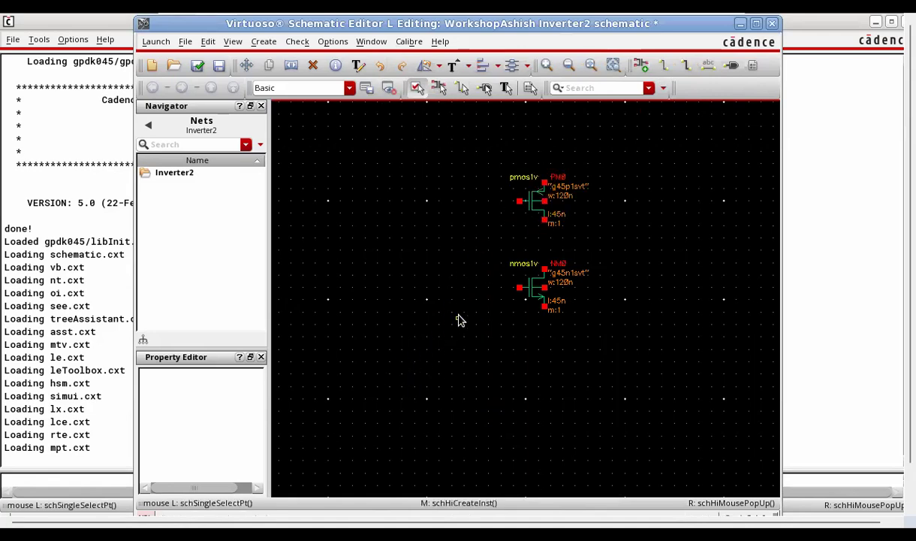
Choose the vdc symbol from the analogLib library as the instance to add
{"action": "scroll", "coordinate": [459, 320], "scroll_direction": "up", "scroll_amount": 3}
{"action": "scroll", "coordinate": [459, 320], "scroll_direction": "down", "scroll_amount": 3}
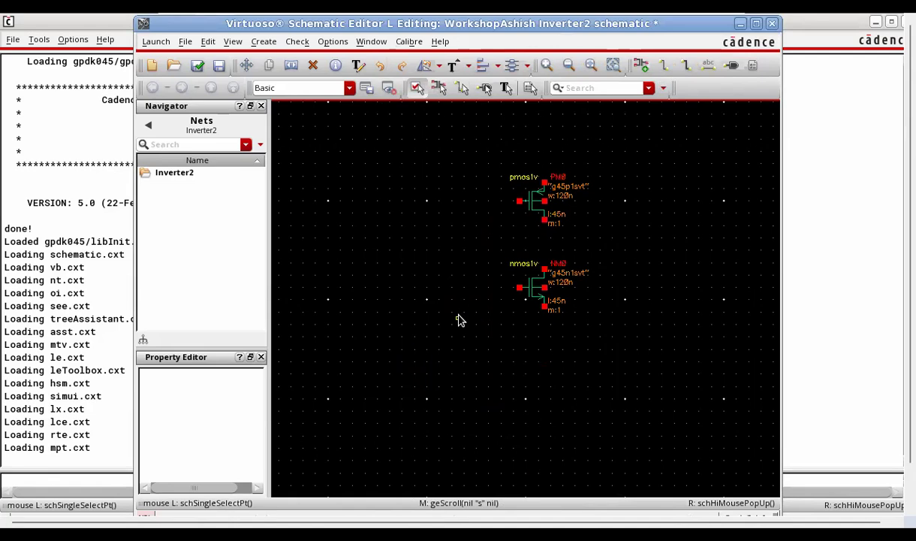
{"action": "scroll", "coordinate": [460, 320], "scroll_direction": "up", "scroll_amount": 1}
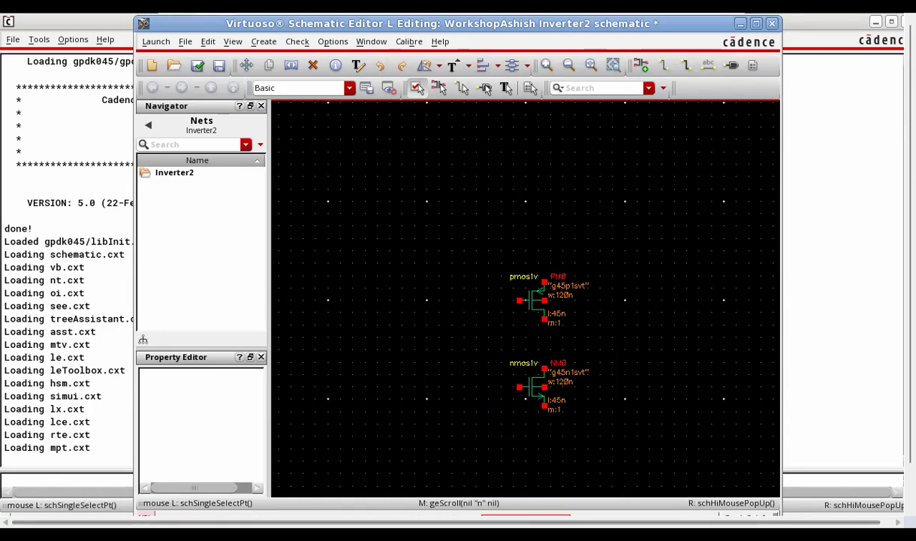
{"action": "mouse_move", "coordinate": [774, 21]}
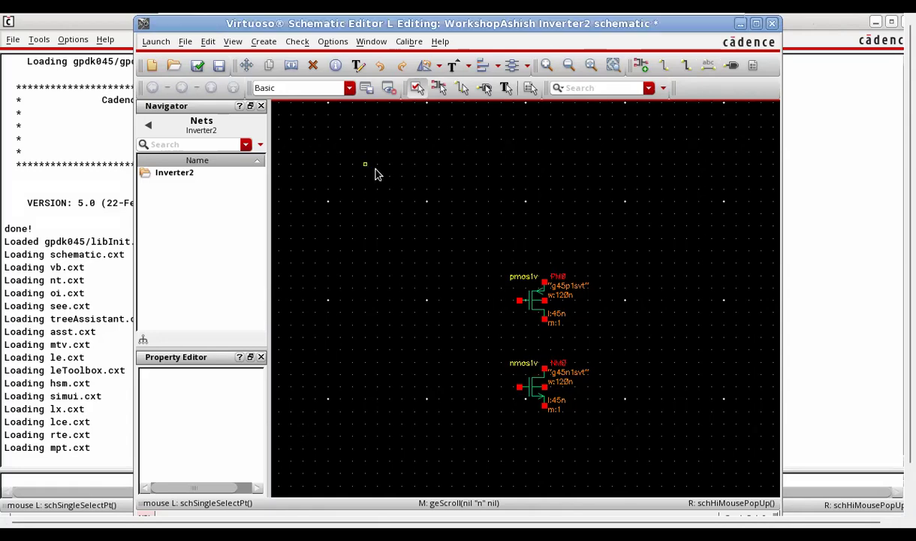
{"action": "key", "text": "i"}
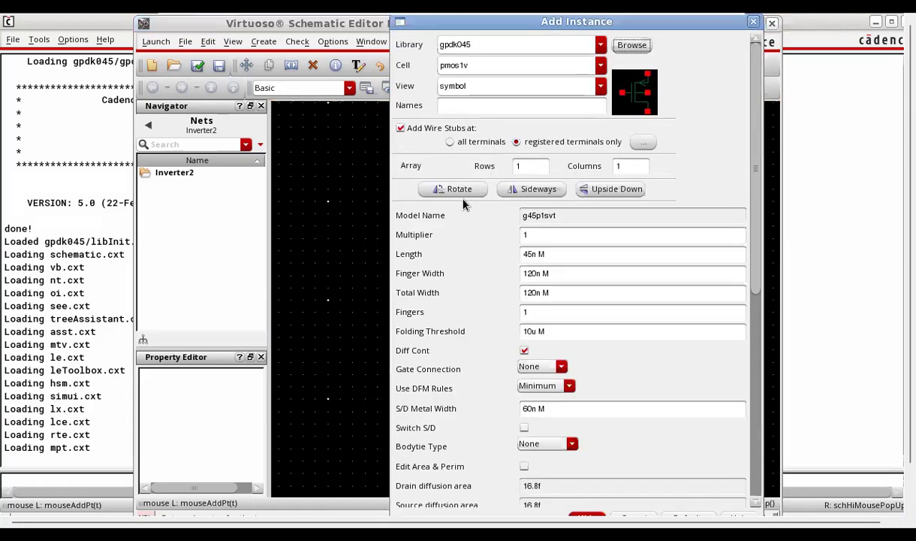
{"action": "left_click", "coordinate": [624, 45]}
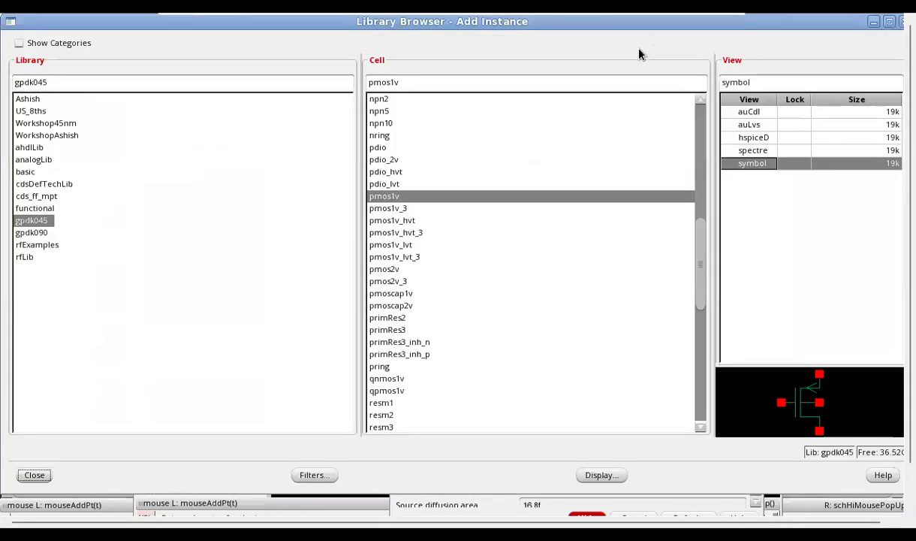
{"action": "left_click", "coordinate": [34, 159]}
{"action": "left_click", "coordinate": [401, 82]}
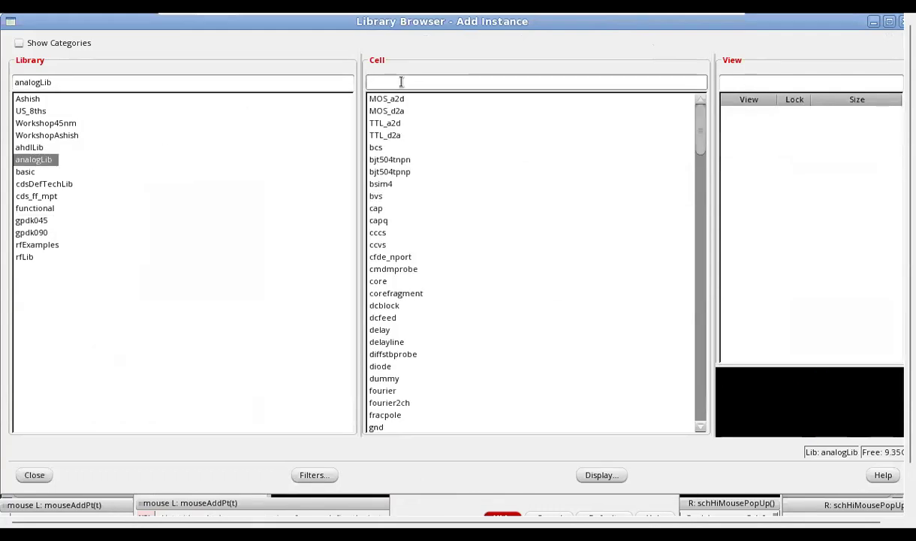
{"action": "type", "text": "vd"}
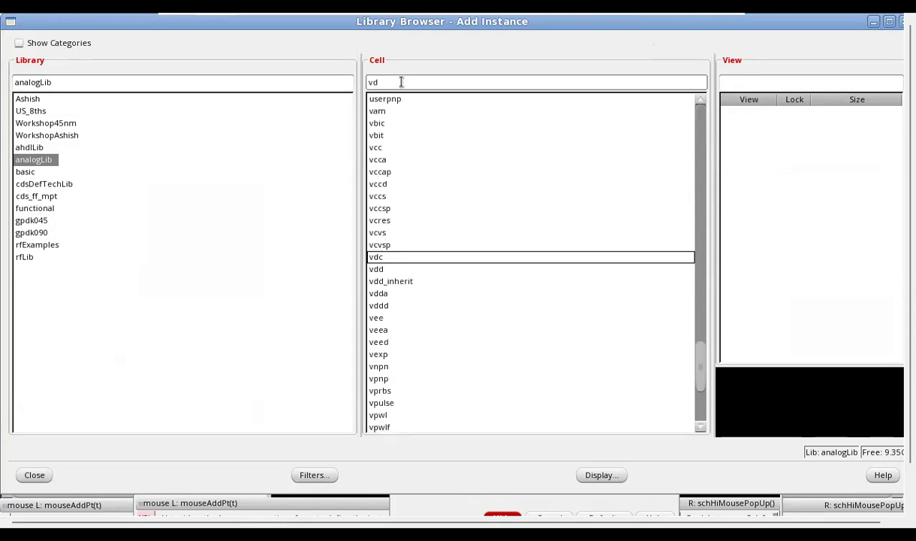
{"action": "type", "text": "c"}
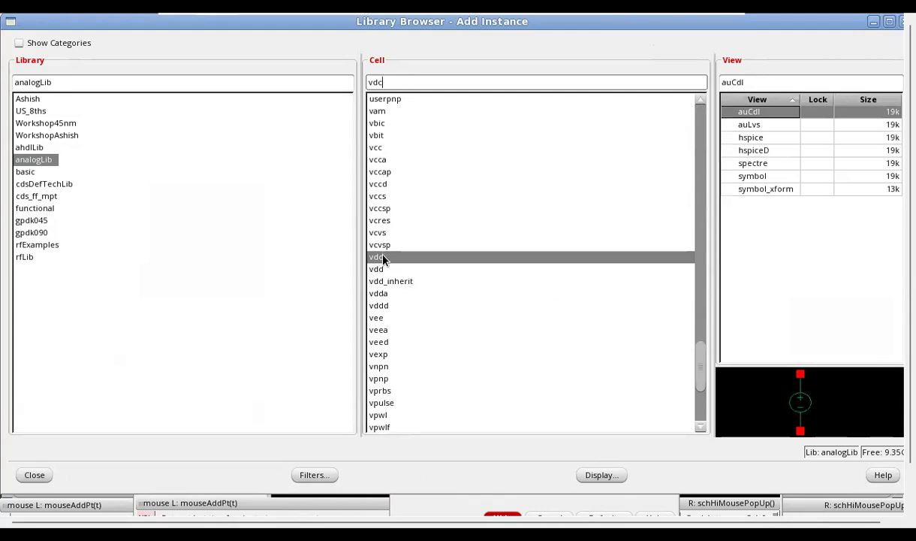
{"action": "left_click", "coordinate": [776, 176]}
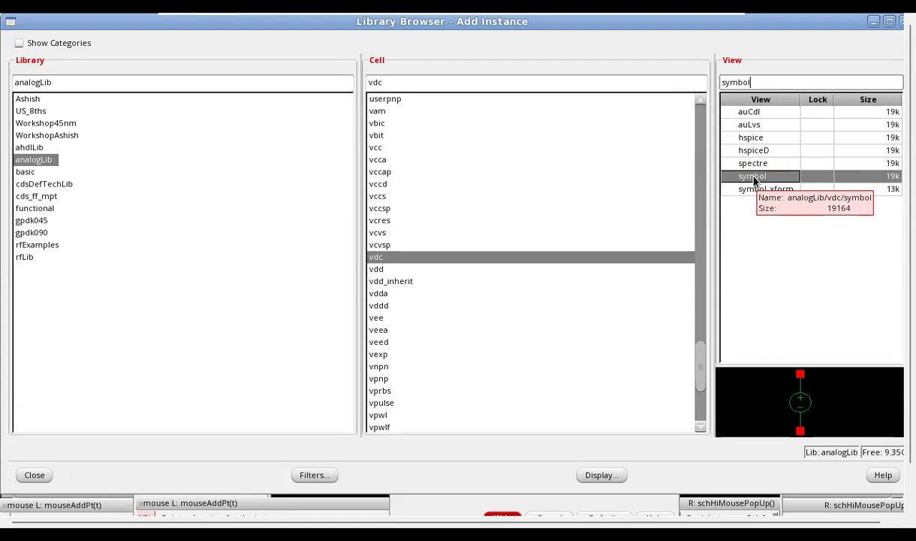
{"action": "left_click", "coordinate": [42, 480]}
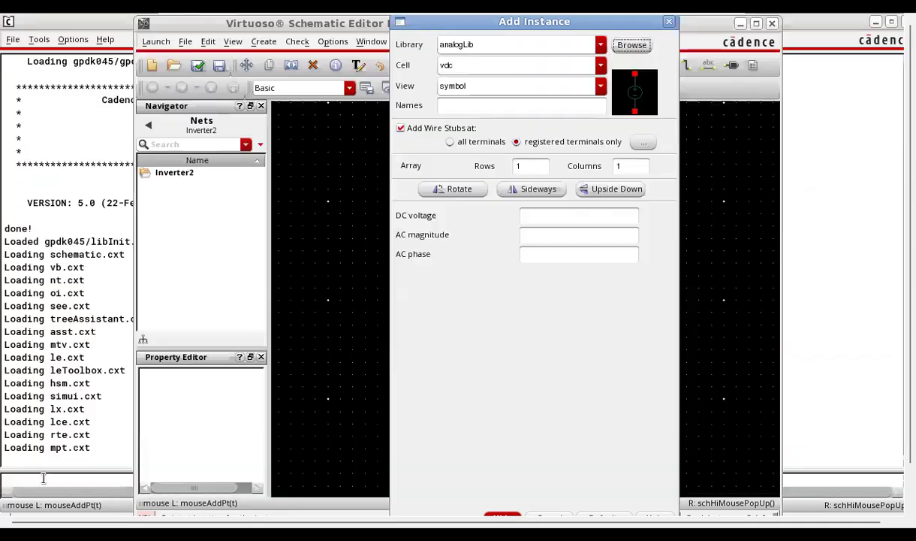
Set the vdc source's DC voltage to 0.7 V and place it rotated 90 degrees above the PMOS transistor
{"action": "left_click", "coordinate": [541, 215]}
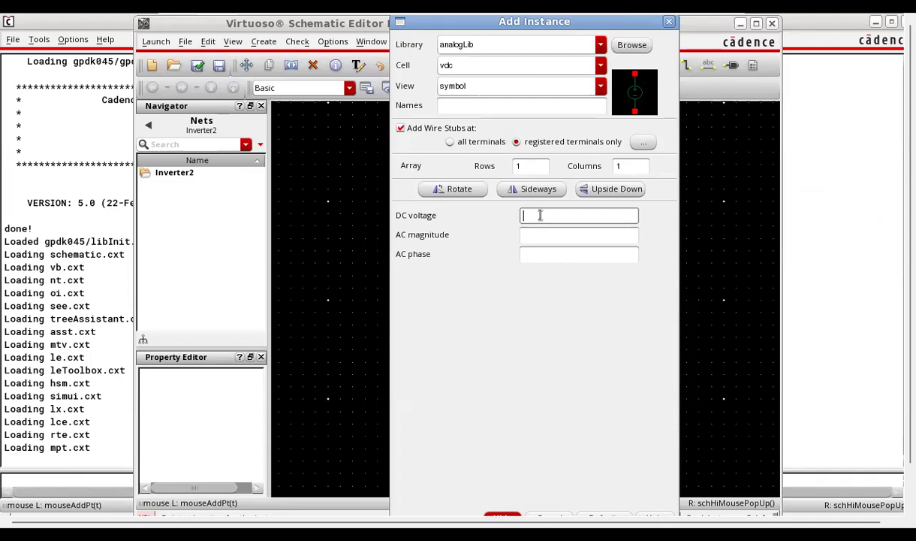
{"action": "type", "text": "0.7"}
{"action": "key", "text": "Tab"}
{"action": "left_click", "coordinate": [502, 519]}
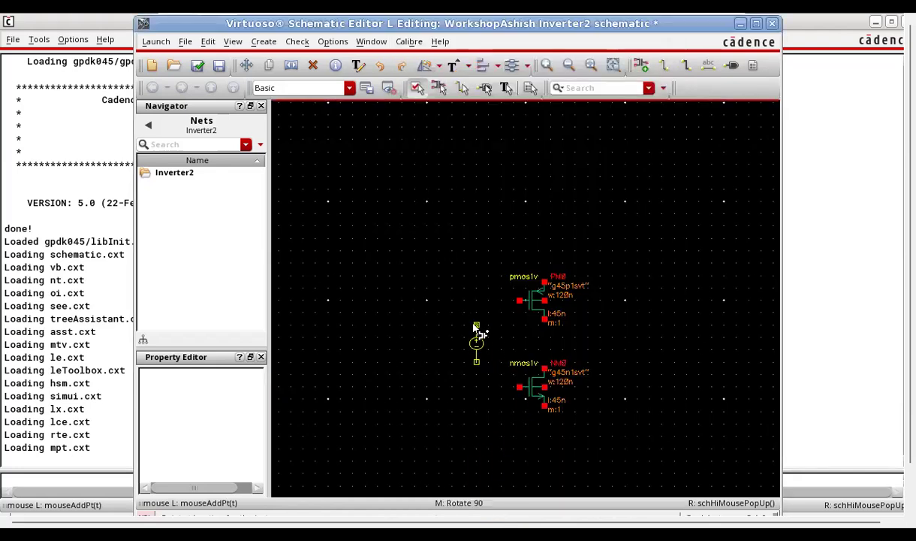
{"action": "middle_click", "coordinate": [610, 249]}
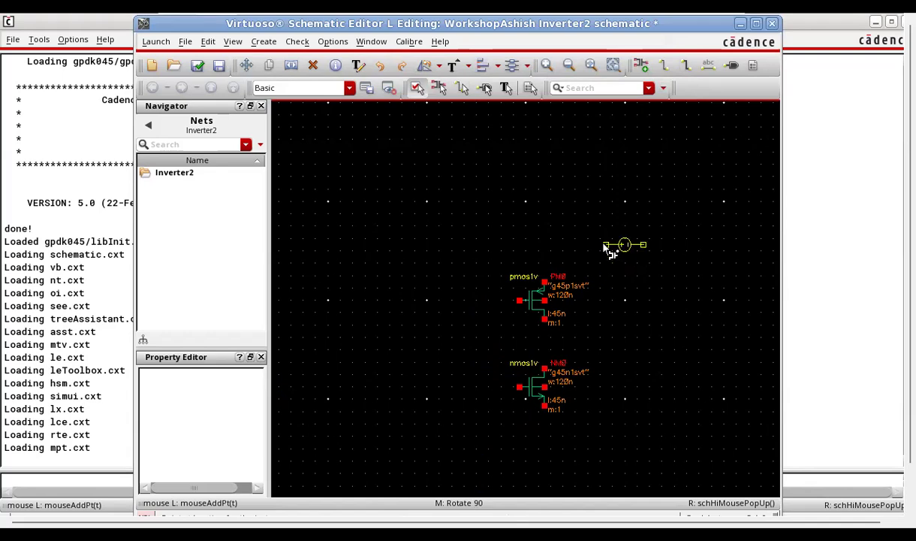
{"action": "left_click", "coordinate": [551, 240]}
{"action": "key", "text": "Escape"}
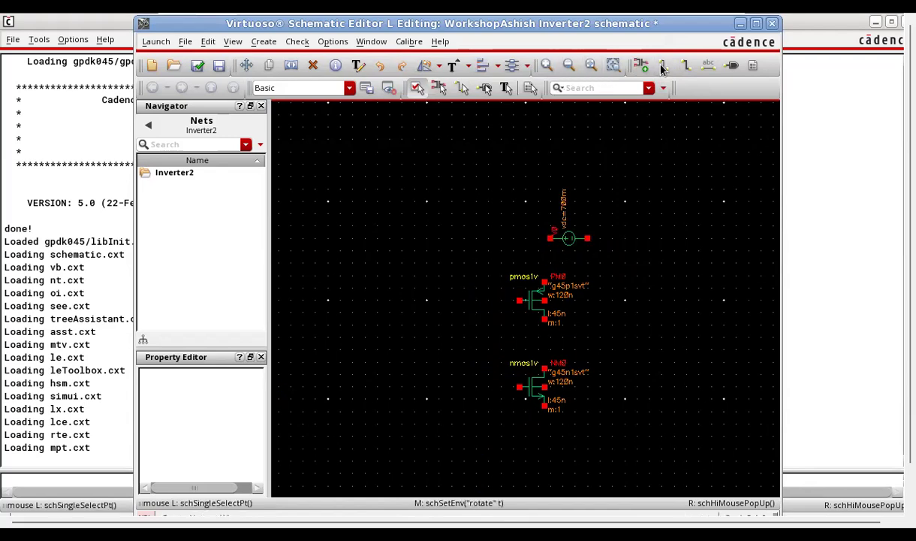
Maximize the schematic window and wire the PMOS source to the nearer terminal of the vdc source with a narrow wire
{"action": "double_click", "coordinate": [661, 23]}
{"action": "left_click", "coordinate": [528, 64]}
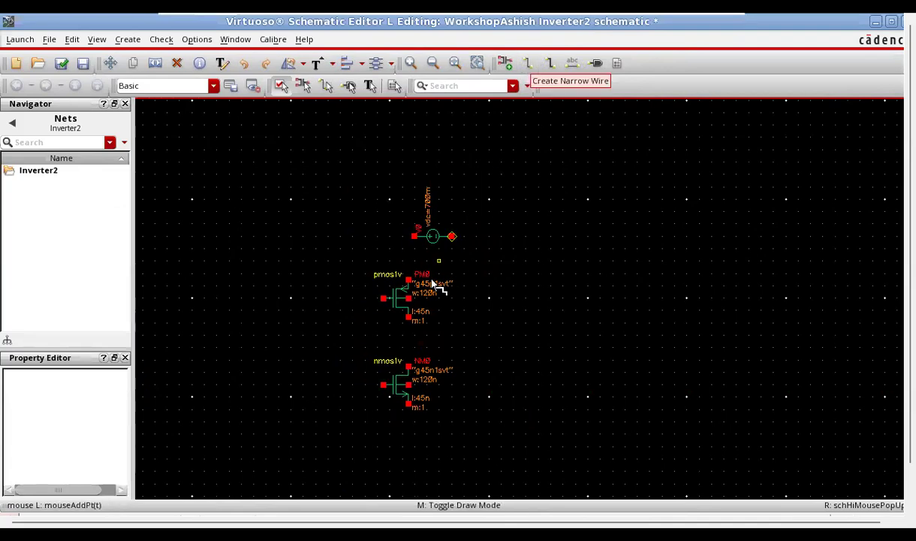
{"action": "left_click", "coordinate": [409, 278]}
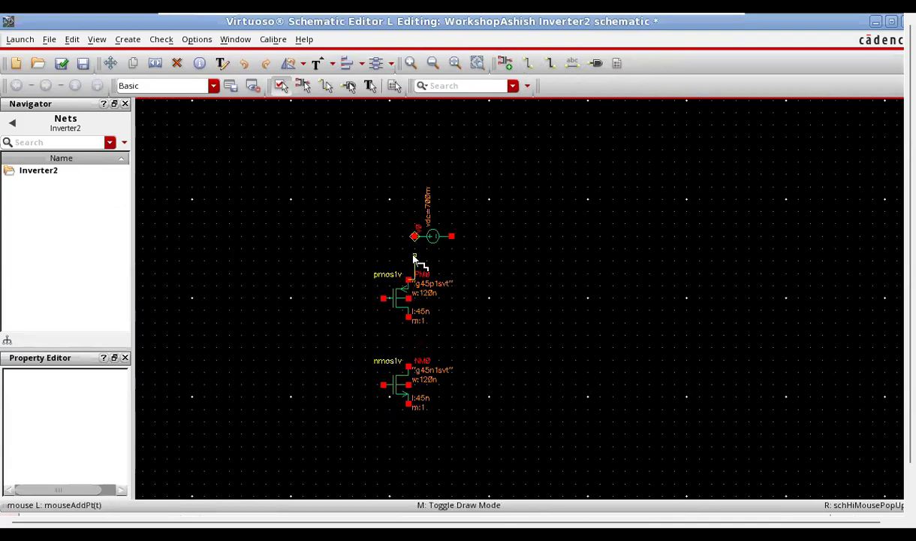
{"action": "left_click", "coordinate": [414, 237]}
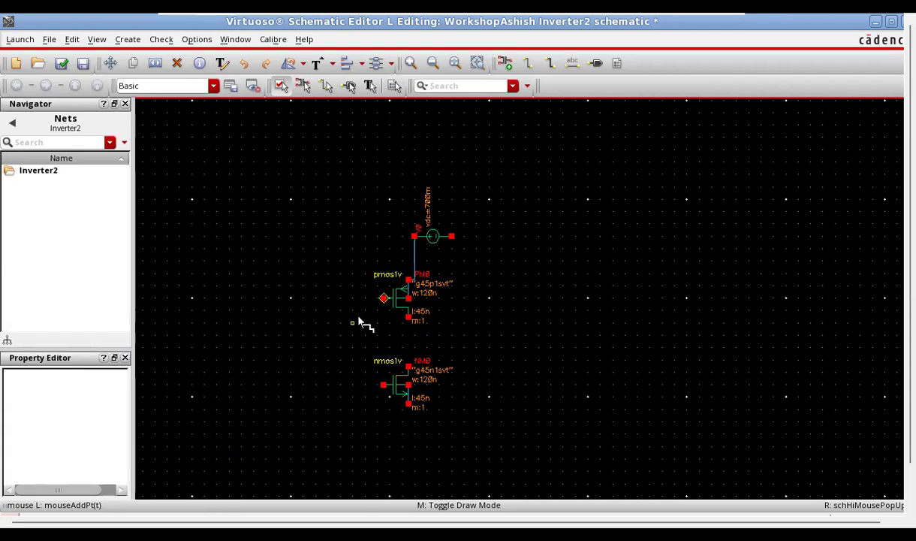
Wire the PMOS gate to the NMOS gate, routing the wire to the left of both transistors
{"action": "left_click", "coordinate": [376, 299]}
{"action": "left_click", "coordinate": [352, 299]}
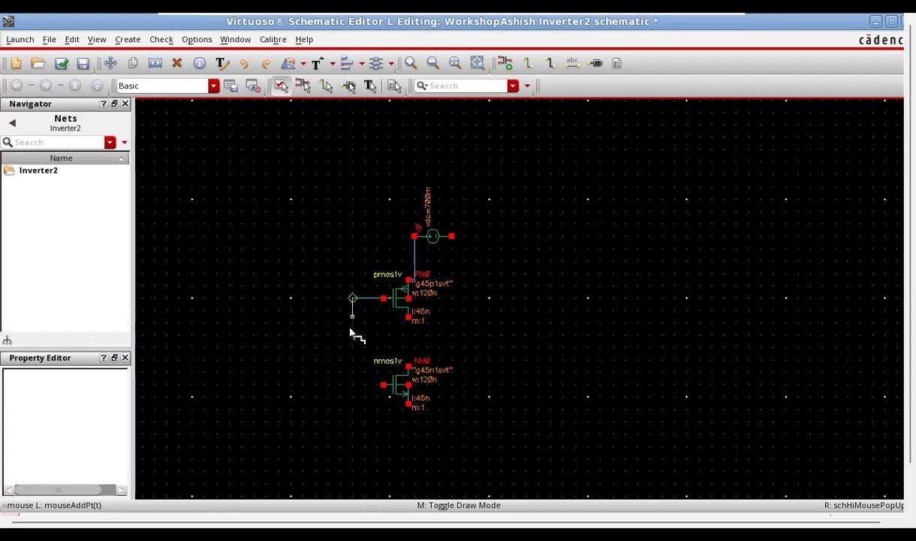
{"action": "left_click", "coordinate": [383, 384]}
Wire the PMOS drain to the NMOS drain and add a short wire stub below the NMOS source
{"action": "left_click", "coordinate": [410, 317]}
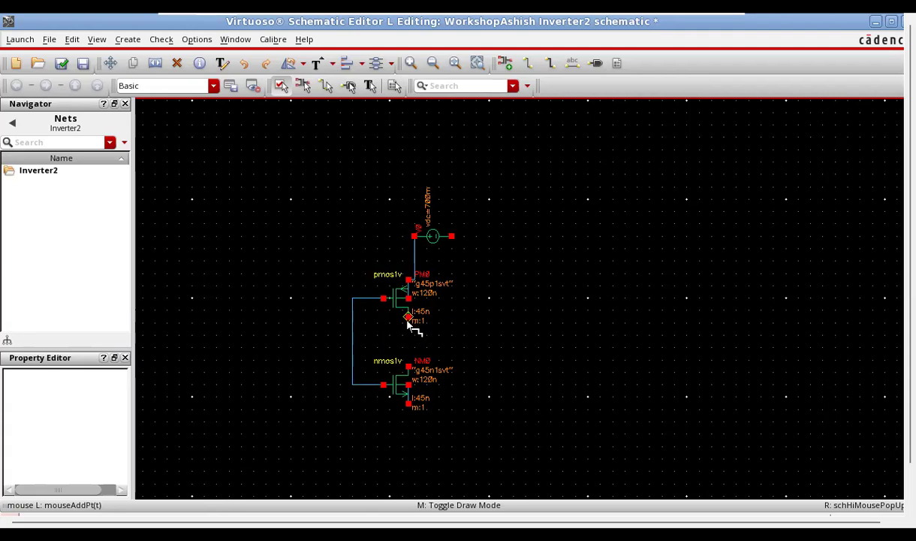
{"action": "left_click", "coordinate": [408, 366]}
{"action": "left_click", "coordinate": [408, 405]}
{"action": "key", "text": "Escape"}
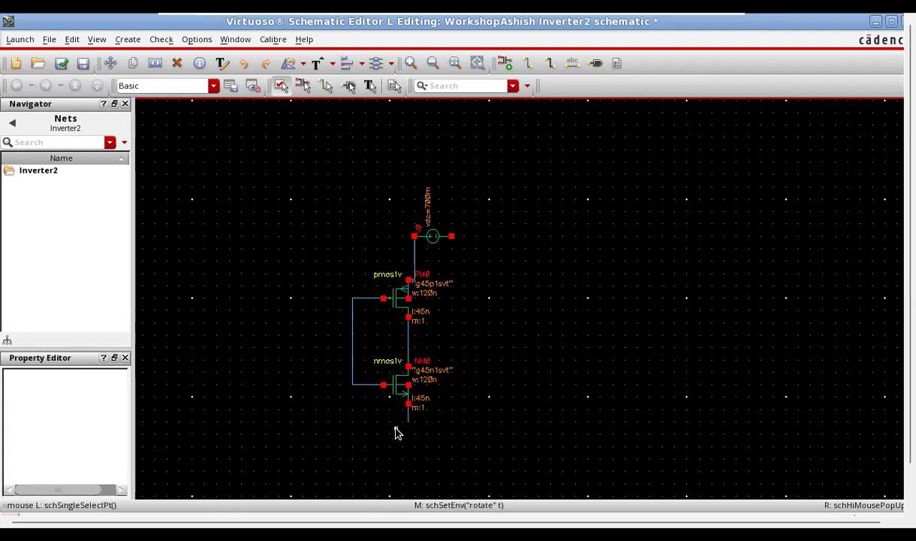
Draw a short horizontal input wire leftward from the middle of the common gate wire
{"action": "left_click", "coordinate": [528, 63]}
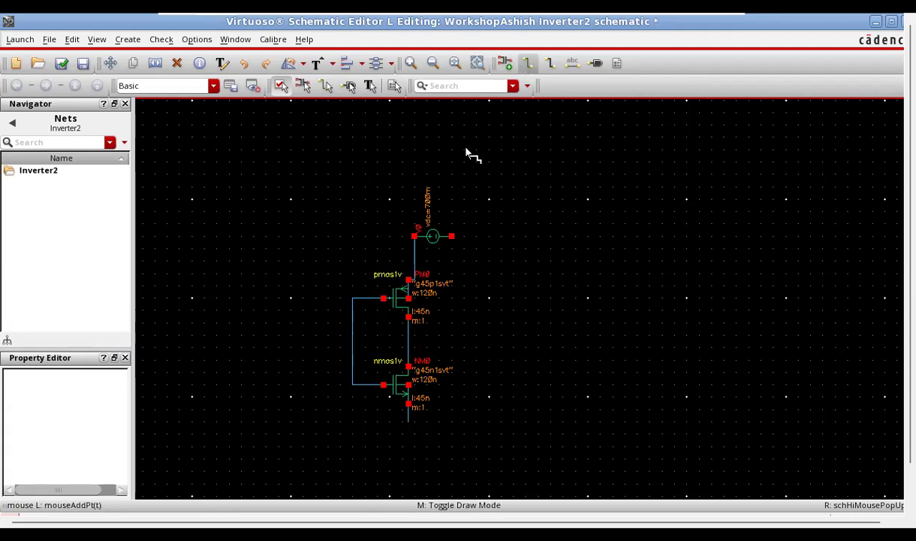
{"action": "left_click", "coordinate": [352, 342]}
{"action": "left_click", "coordinate": [323, 342]}
{"action": "key", "text": "Escape"}
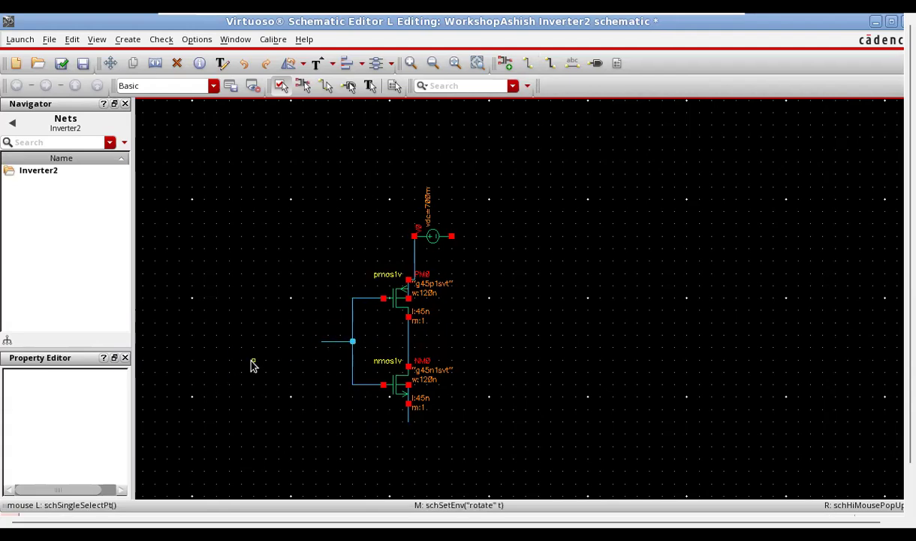
Place an analogLib gnd symbol at the end of the wire stub below the NMOS source
{"action": "key", "text": "i"}
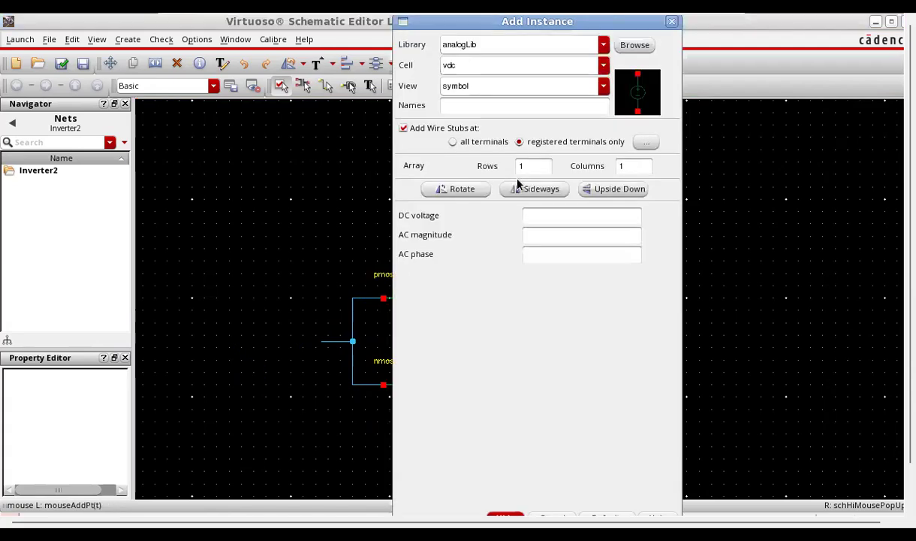
{"action": "double_click", "coordinate": [465, 66]}
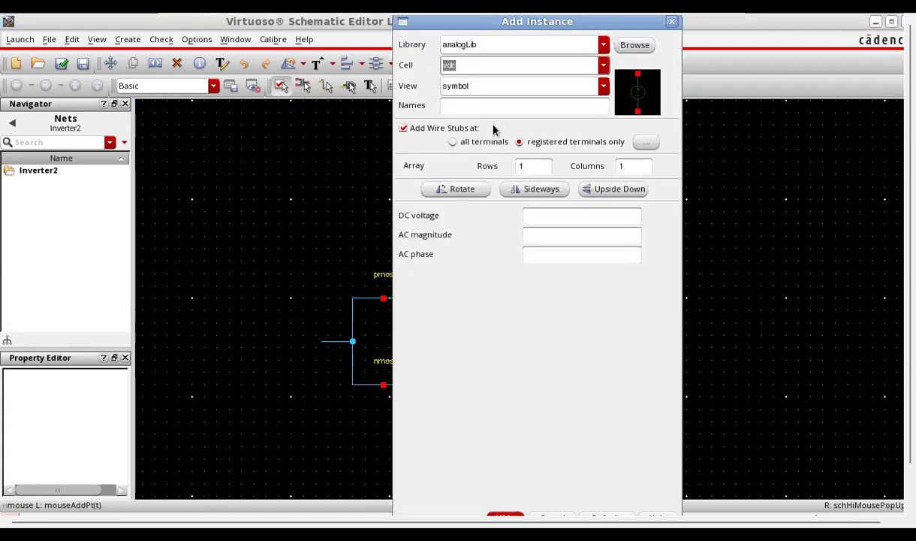
{"action": "type", "text": "gnd"}
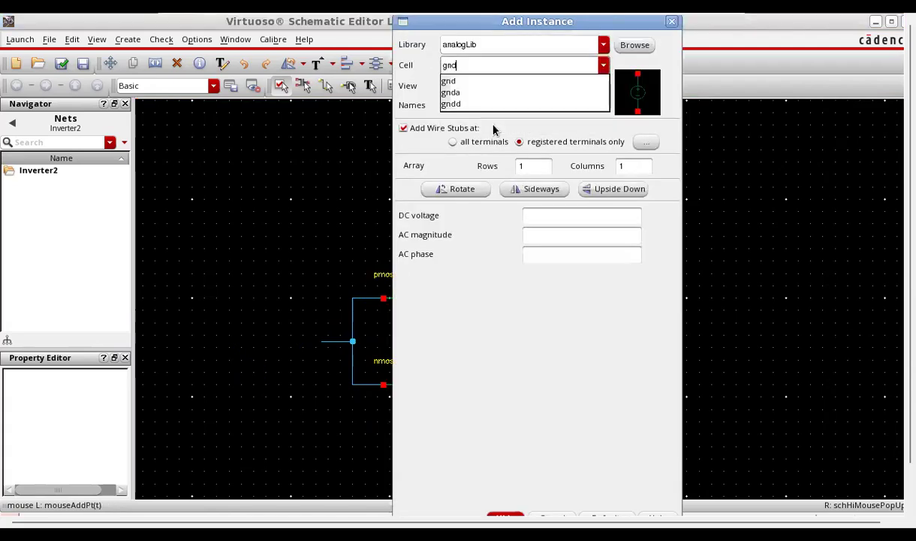
{"action": "left_click", "coordinate": [448, 81]}
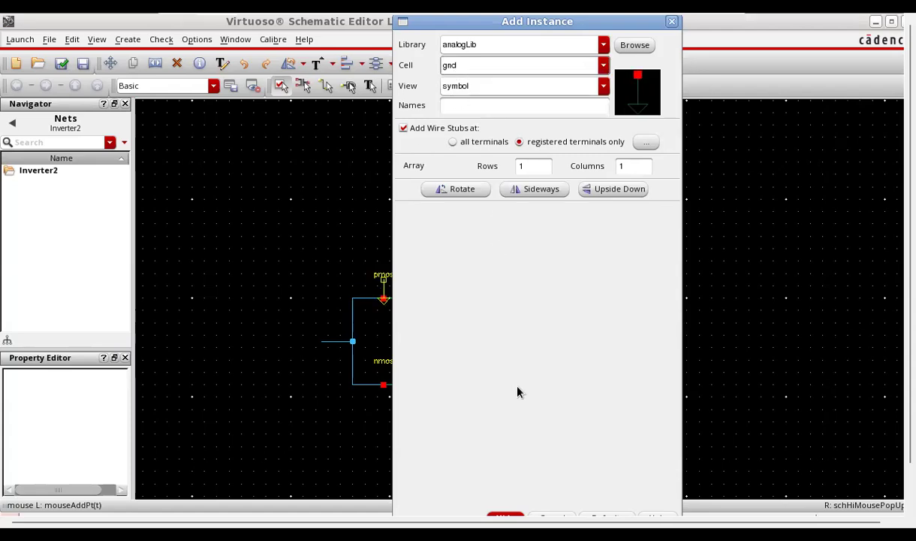
{"action": "left_click", "coordinate": [508, 517]}
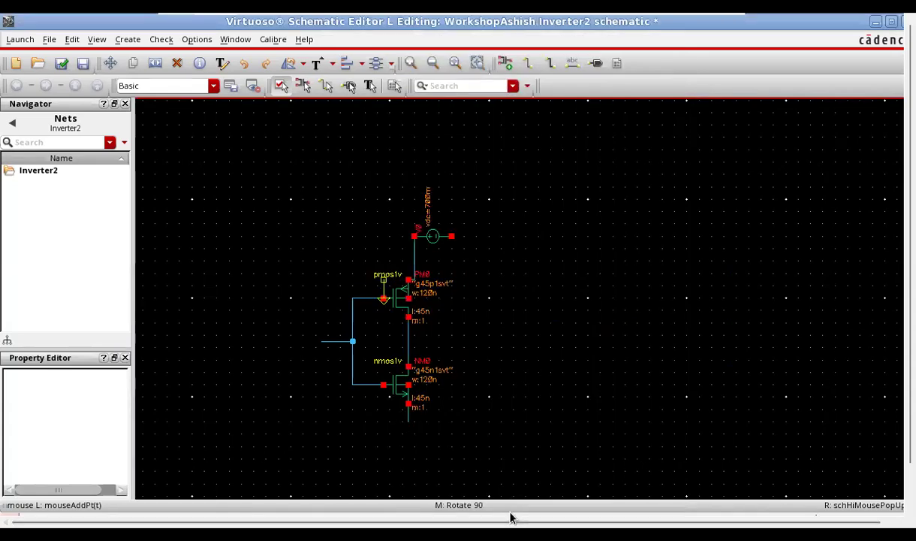
{"action": "left_click", "coordinate": [409, 423]}
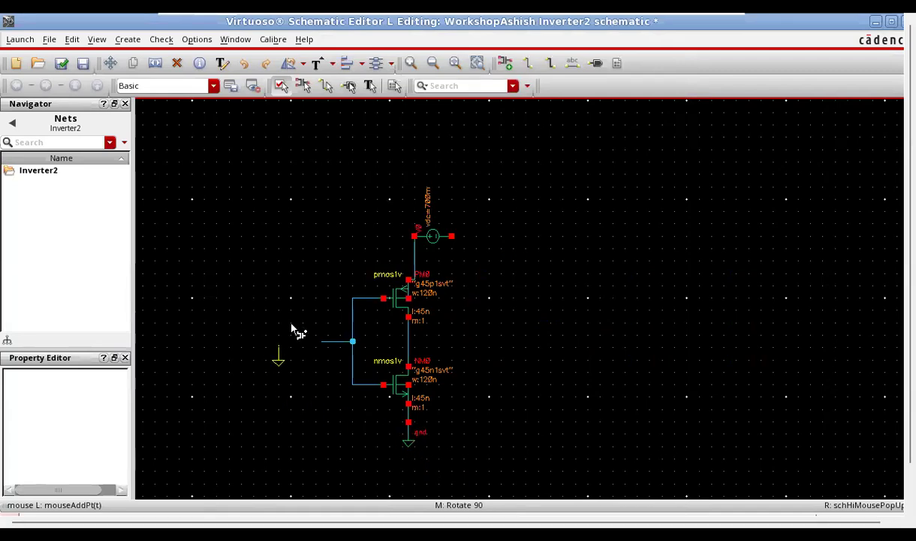
Place a second gnd symbol, rotated 90 degrees, on the free terminal of the vdc source
{"action": "middle_click", "coordinate": [481, 239]}
{"action": "left_click", "coordinate": [454, 240]}
{"action": "key", "text": "Escape"}
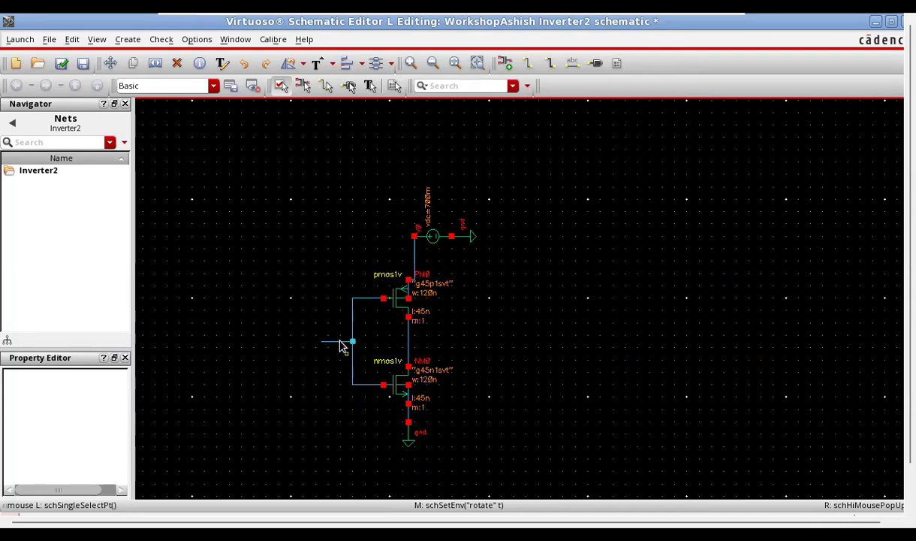
Start adding an instance and choose the vpulse symbol from analogLib
{"action": "key", "text": "i"}
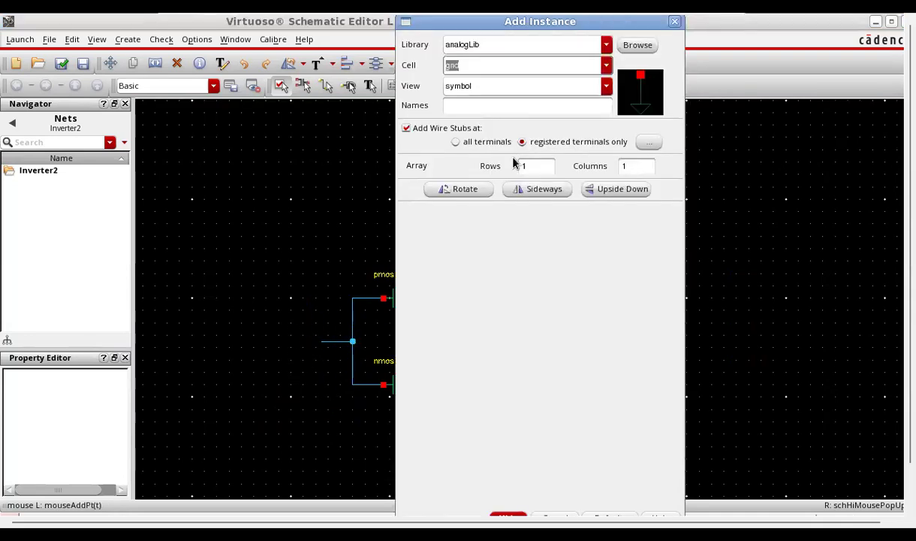
{"action": "left_click", "coordinate": [637, 46]}
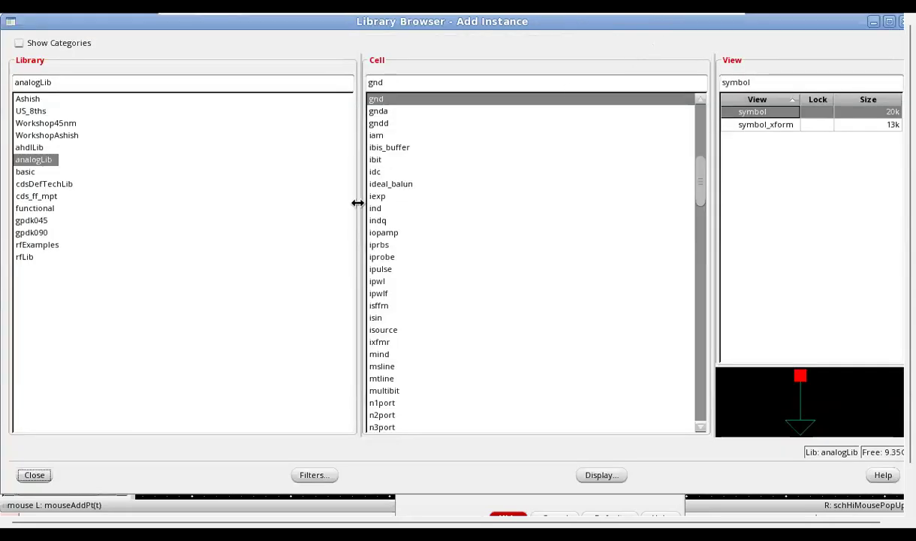
{"action": "left_click_drag", "start_coordinate": [700, 178], "coordinate": [696, 306]}
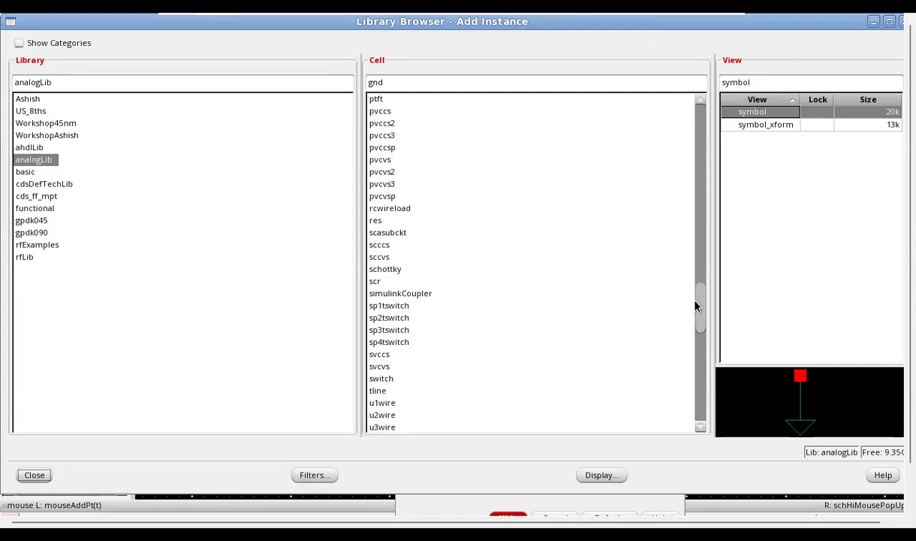
{"action": "left_click_drag", "start_coordinate": [699, 307], "coordinate": [691, 376]}
{"action": "left_click", "coordinate": [397, 344]}
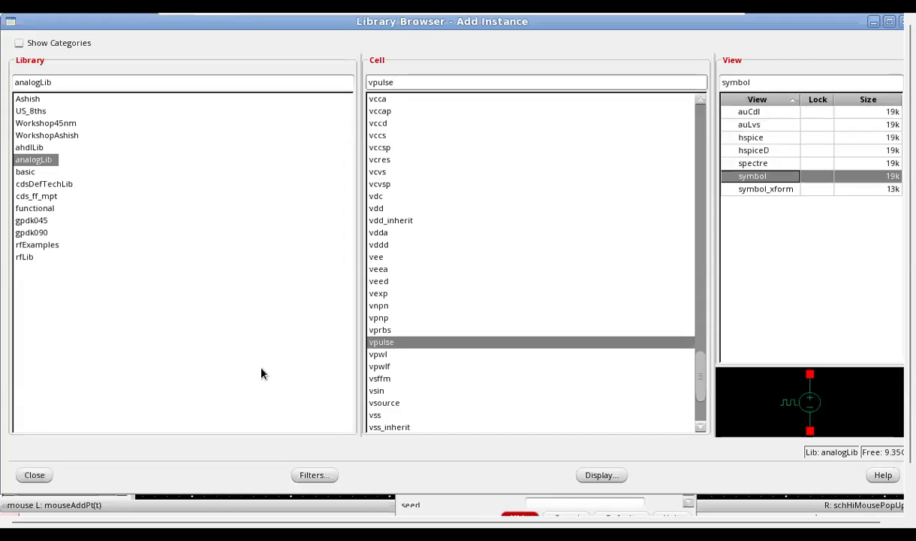
{"action": "left_click", "coordinate": [36, 474]}
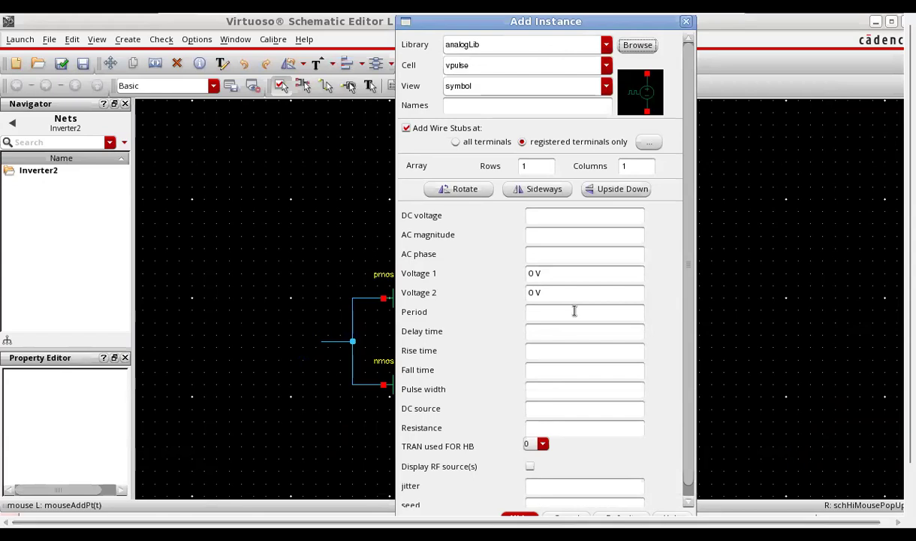
Set the vpulse source's Voltage 2 to 0.7 V, Period to 20n and Pulse width to 10n
{"action": "left_click", "coordinate": [534, 273]}
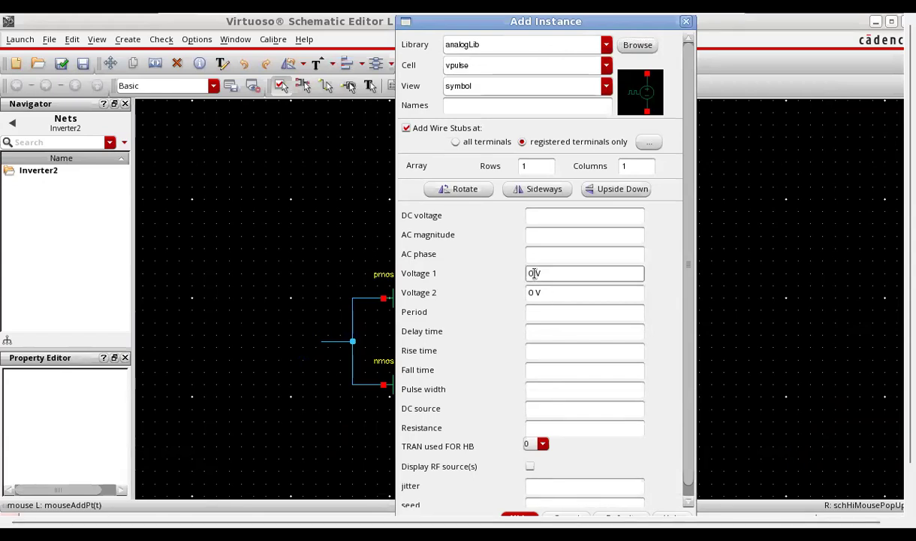
{"action": "left_click", "coordinate": [535, 293]}
{"action": "key", "text": "BackSpace"}
{"action": "type", "text": ".7"}
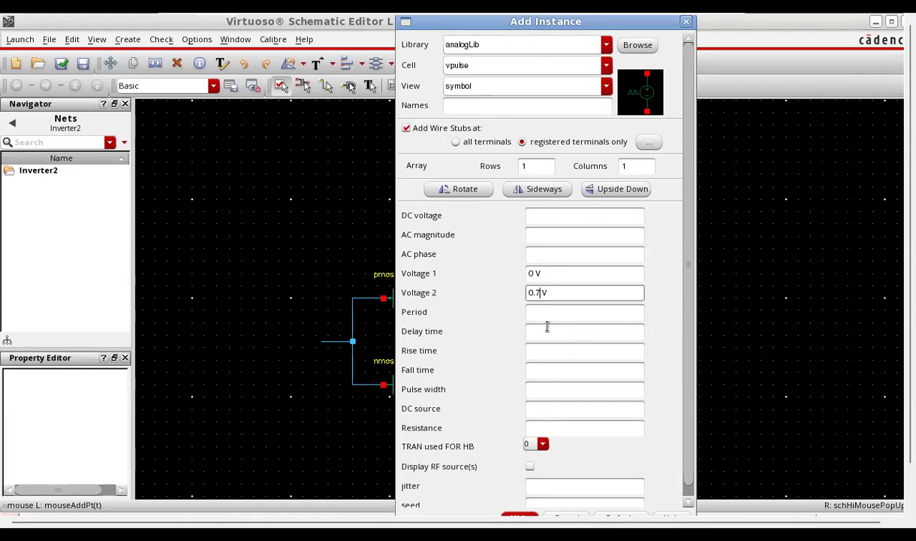
{"action": "left_click", "coordinate": [546, 316]}
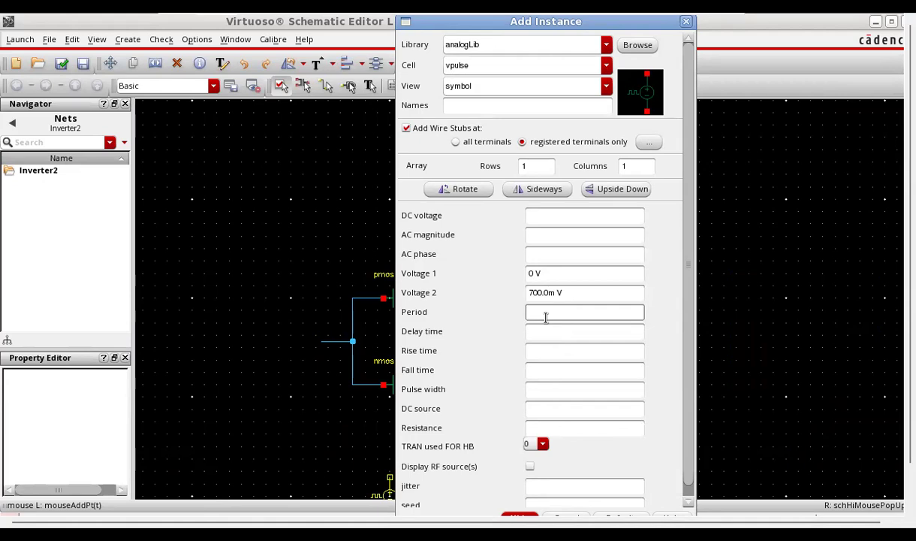
{"action": "type", "text": "20n"}
{"action": "left_click", "coordinate": [546, 390]}
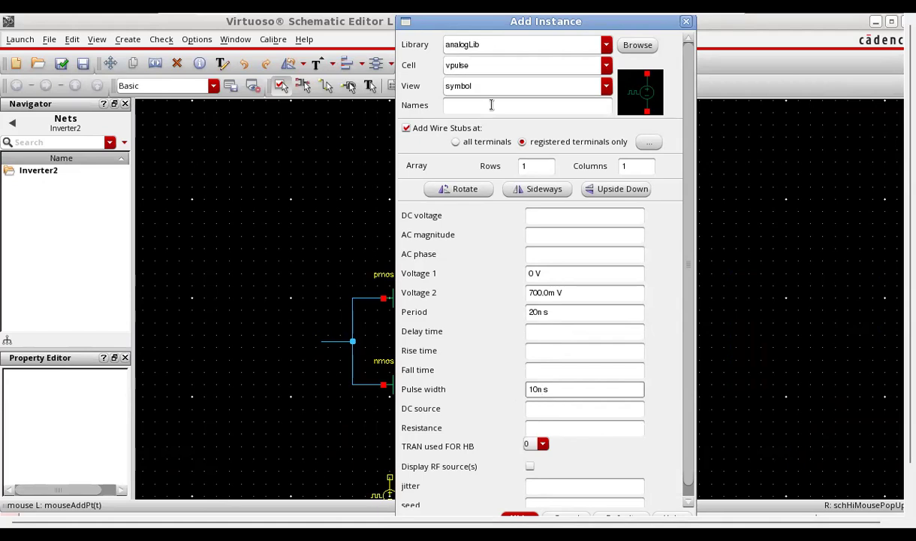
{"action": "left_click_drag", "start_coordinate": [649, 27], "coordinate": [456, 64]}
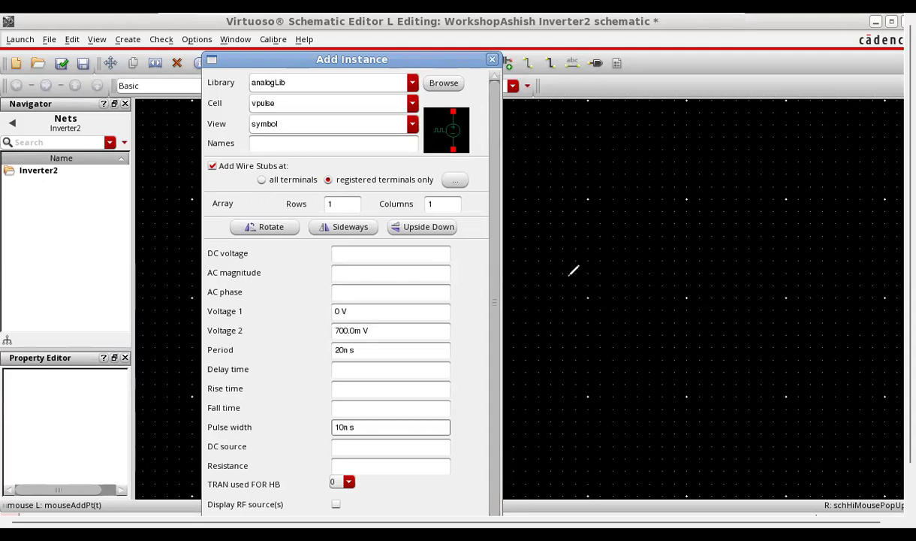
{"action": "mouse_move", "coordinate": [565, 279]}
{"action": "left_mouse_down"}
{"action": "mouse_move", "coordinate": [605, 279]}
{"action": "mouse_move", "coordinate": [602, 227]}
{"action": "mouse_move", "coordinate": [650, 223]}
{"action": "mouse_move", "coordinate": [654, 278]}
{"action": "left_mouse_up"}
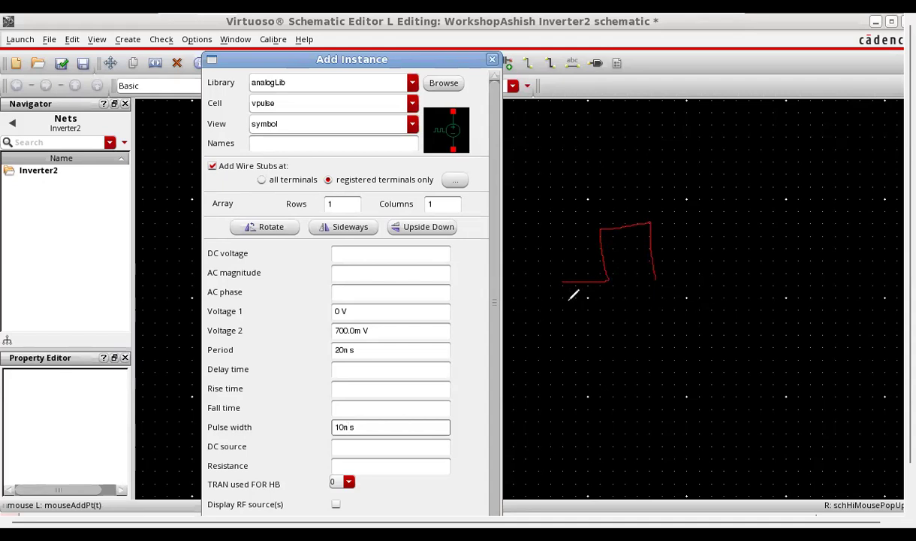
{"action": "left_click_drag", "start_coordinate": [569, 300], "coordinate": [619, 296]}
{"action": "left_click_drag", "start_coordinate": [601, 221], "coordinate": [645, 217]}
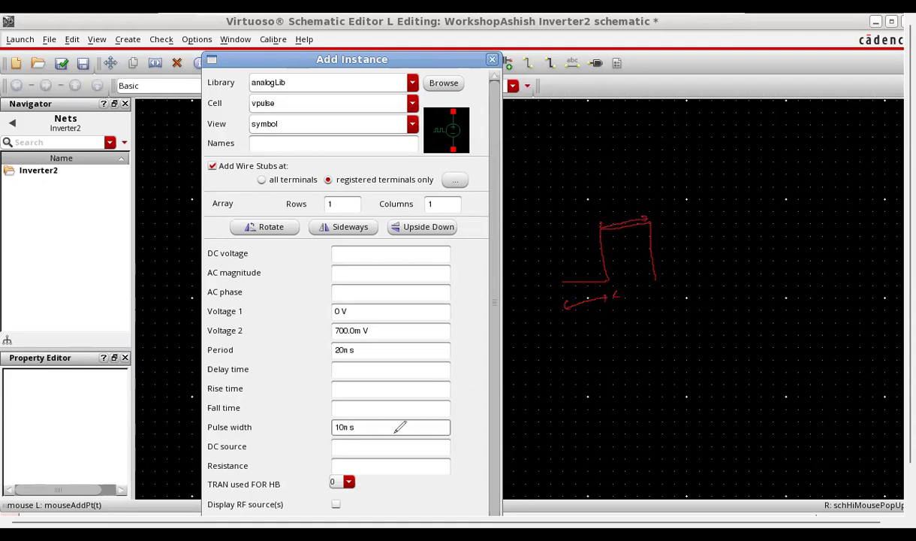
{"action": "mouse_move", "coordinate": [229, 344]}
{"action": "left_mouse_down"}
{"action": "mouse_move", "coordinate": [205, 352]}
{"action": "mouse_move", "coordinate": [233, 360]}
{"action": "mouse_move", "coordinate": [240, 346]}
{"action": "left_mouse_up"}
{"action": "left_click_drag", "start_coordinate": [564, 200], "coordinate": [650, 201]}
{"action": "left_click_drag", "start_coordinate": [586, 188], "coordinate": [603, 188]}
{"action": "left_click_drag", "start_coordinate": [607, 192], "coordinate": [621, 190]}
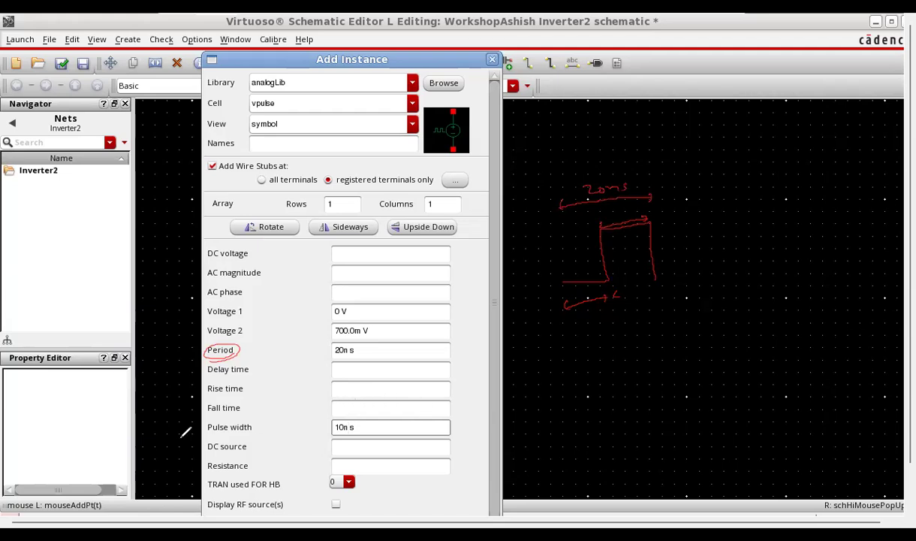
{"action": "mouse_move", "coordinate": [378, 413]}
{"action": "left_mouse_down"}
{"action": "mouse_move", "coordinate": [327, 418]}
{"action": "mouse_move", "coordinate": [368, 421]}
{"action": "mouse_move", "coordinate": [352, 411]}
{"action": "left_mouse_up"}
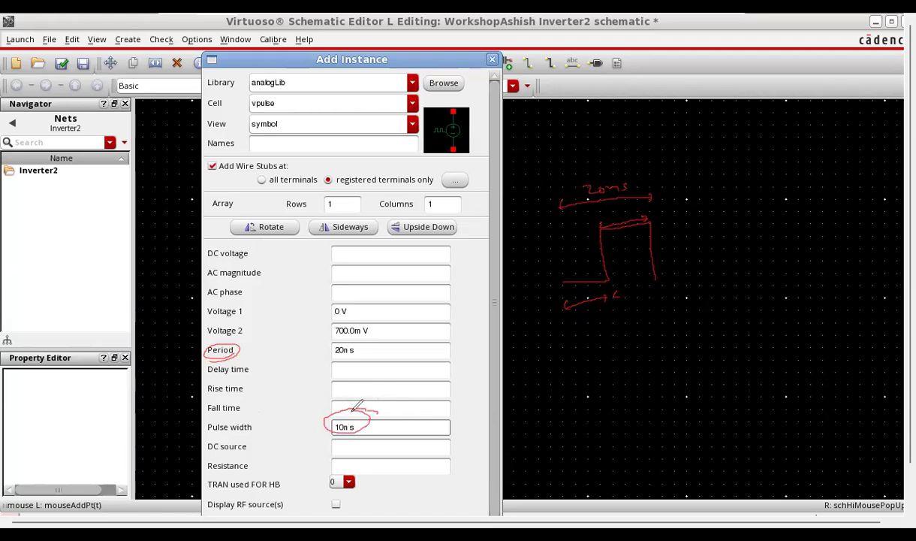
{"action": "left_click_drag", "start_coordinate": [622, 216], "coordinate": [644, 212]}
{"action": "mouse_move", "coordinate": [570, 266]}
{"action": "left_mouse_down"}
{"action": "mouse_move", "coordinate": [571, 276]}
{"action": "mouse_move", "coordinate": [589, 260]}
{"action": "mouse_move", "coordinate": [597, 266]}
{"action": "left_mouse_up"}
{"action": "mouse_move", "coordinate": [688, 263]}
{"action": "left_mouse_down"}
{"action": "mouse_move", "coordinate": [729, 256]}
{"action": "mouse_move", "coordinate": [722, 223]}
{"action": "mouse_move", "coordinate": [749, 205]}
{"action": "mouse_move", "coordinate": [760, 248]}
{"action": "left_mouse_up"}
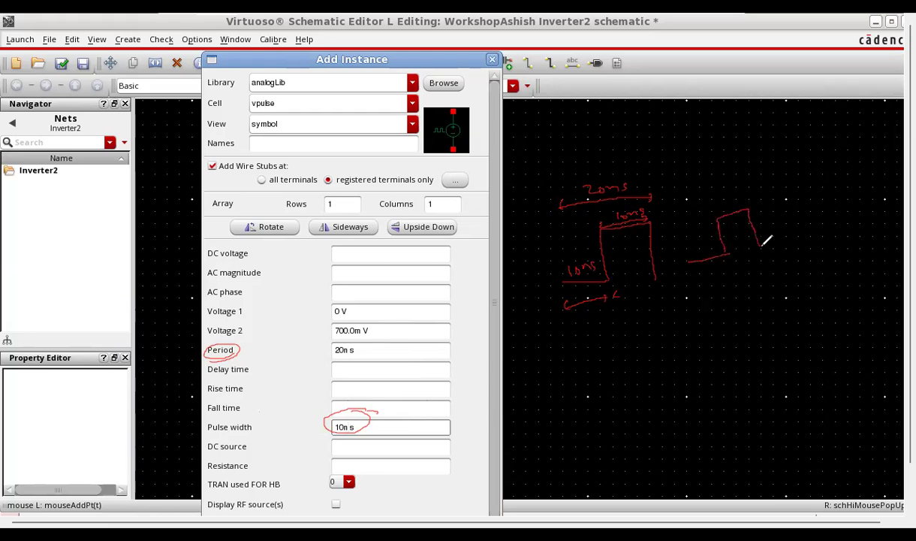
{"action": "left_click_drag", "start_coordinate": [679, 207], "coordinate": [683, 213]}
{"action": "mouse_move", "coordinate": [679, 212]}
{"action": "left_mouse_down"}
{"action": "mouse_move", "coordinate": [741, 197]}
{"action": "mouse_move", "coordinate": [692, 198]}
{"action": "mouse_move", "coordinate": [722, 190]}
{"action": "left_mouse_up"}
{"action": "left_click_drag", "start_coordinate": [729, 205], "coordinate": [743, 207]}
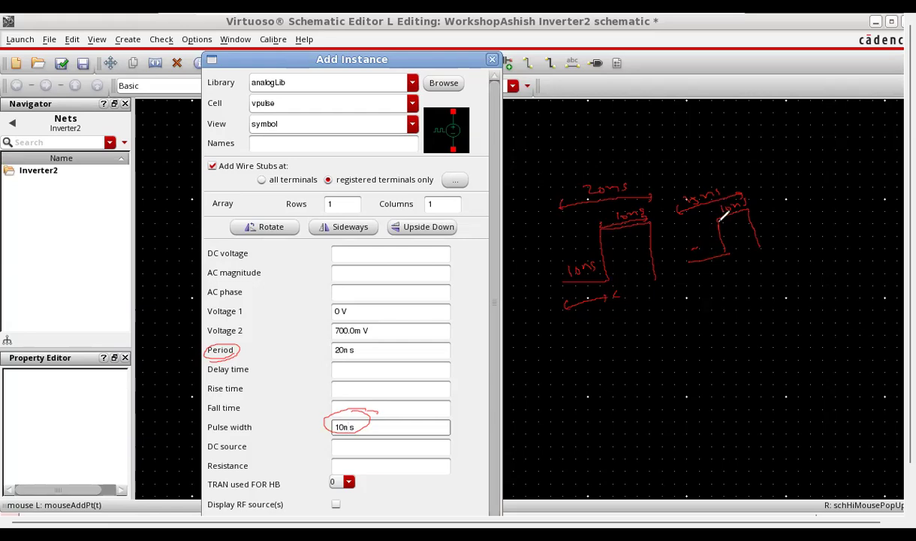
{"action": "left_click_drag", "start_coordinate": [693, 249], "coordinate": [695, 256]}
{"action": "mouse_move", "coordinate": [608, 392]}
{"action": "left_mouse_down"}
{"action": "mouse_move", "coordinate": [661, 374]}
{"action": "mouse_move", "coordinate": [651, 334]}
{"action": "mouse_move", "coordinate": [699, 315]}
{"action": "mouse_move", "coordinate": [718, 328]}
{"action": "mouse_move", "coordinate": [729, 361]}
{"action": "left_mouse_up"}
{"action": "mouse_move", "coordinate": [584, 316]}
{"action": "left_mouse_down"}
{"action": "mouse_move", "coordinate": [590, 325]}
{"action": "mouse_move", "coordinate": [695, 287]}
{"action": "left_mouse_up"}
{"action": "left_click_drag", "start_coordinate": [688, 287], "coordinate": [692, 292]}
{"action": "left_click_drag", "start_coordinate": [612, 302], "coordinate": [628, 298]}
{"action": "left_click_drag", "start_coordinate": [632, 297], "coordinate": [641, 299]}
{"action": "left_click_drag", "start_coordinate": [648, 291], "coordinate": [645, 298]}
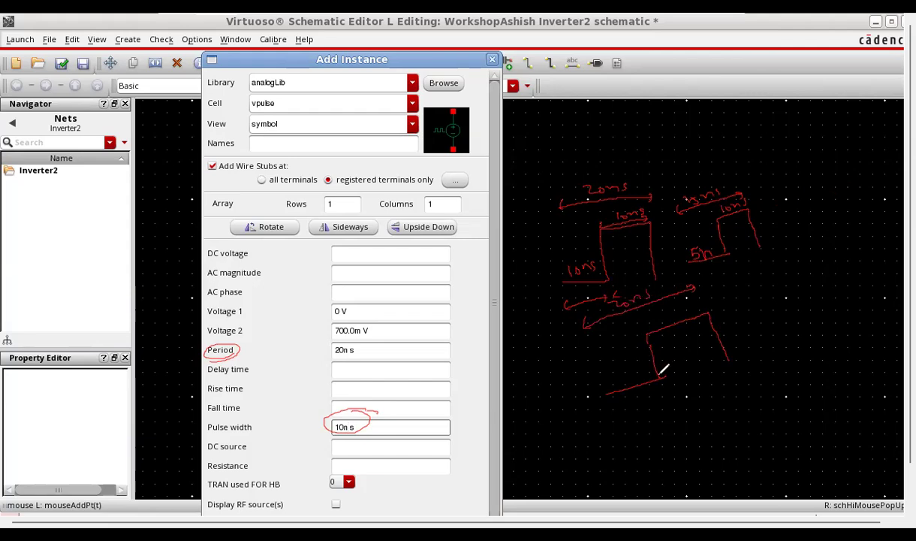
{"action": "left_click_drag", "start_coordinate": [664, 310], "coordinate": [688, 319]}
{"action": "left_click_drag", "start_coordinate": [328, 425], "coordinate": [372, 411]}
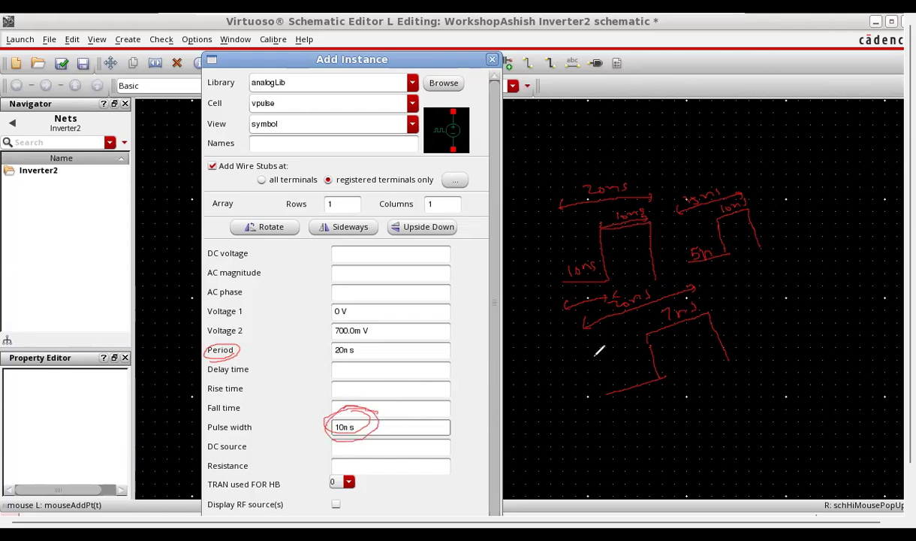
{"action": "left_click_drag", "start_coordinate": [615, 370], "coordinate": [652, 370]}
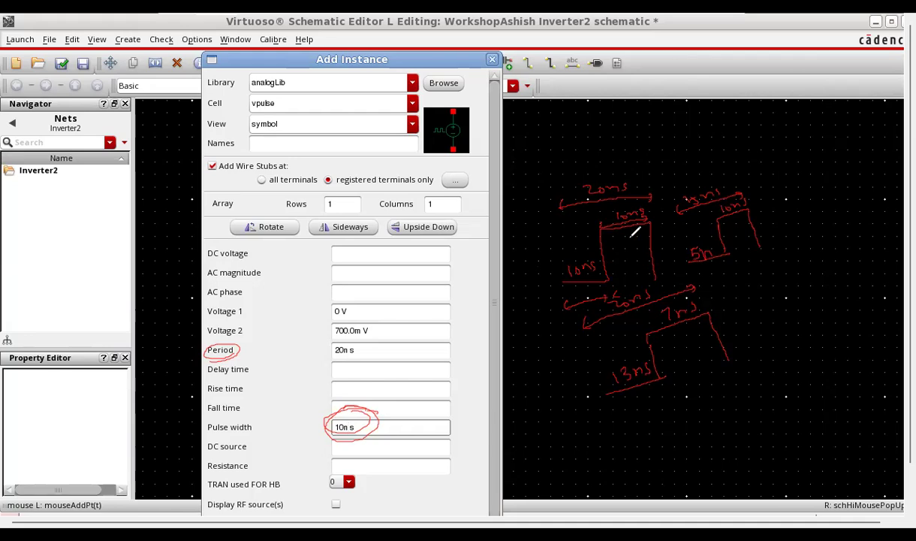
{"action": "left_click", "coordinate": [5, 257]}
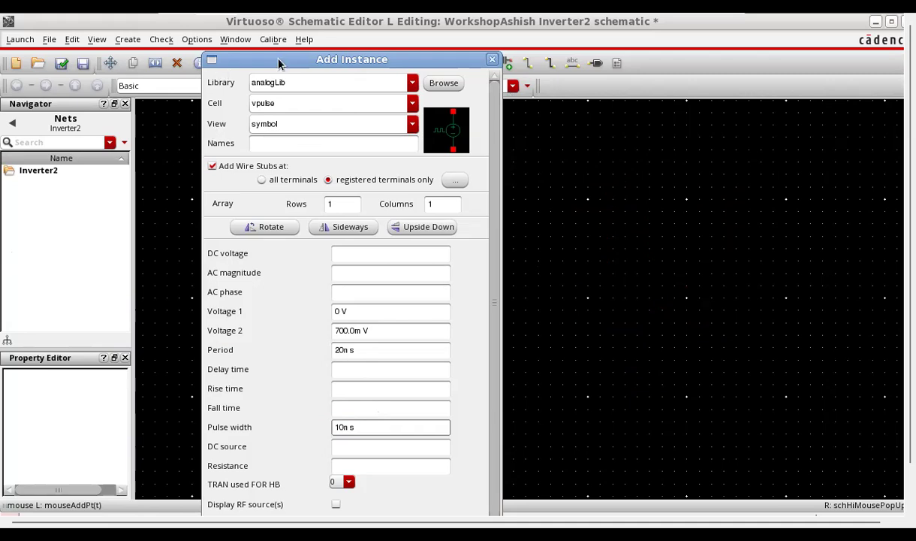
Place the vpulse source with its positive terminal on the free end of the input wire
{"action": "left_click_drag", "start_coordinate": [279, 63], "coordinate": [424, 62]}
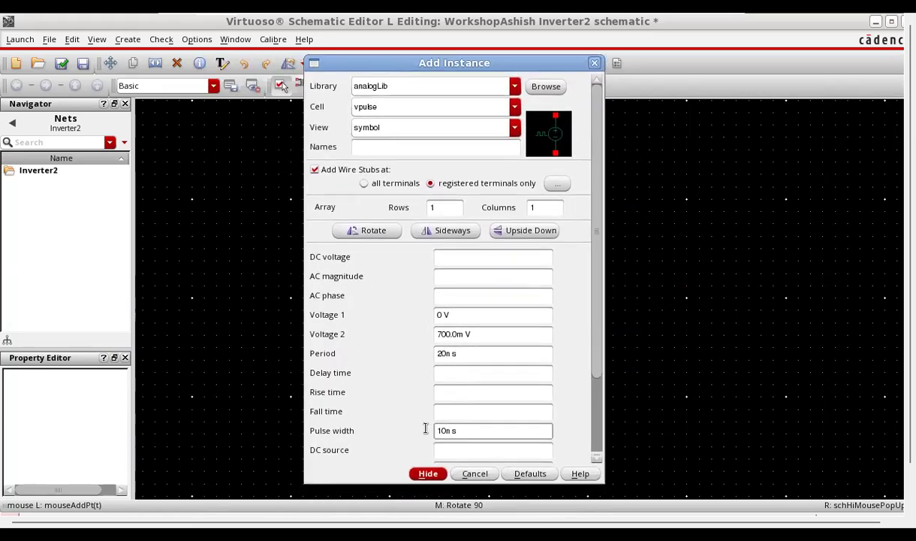
{"action": "left_click", "coordinate": [428, 474]}
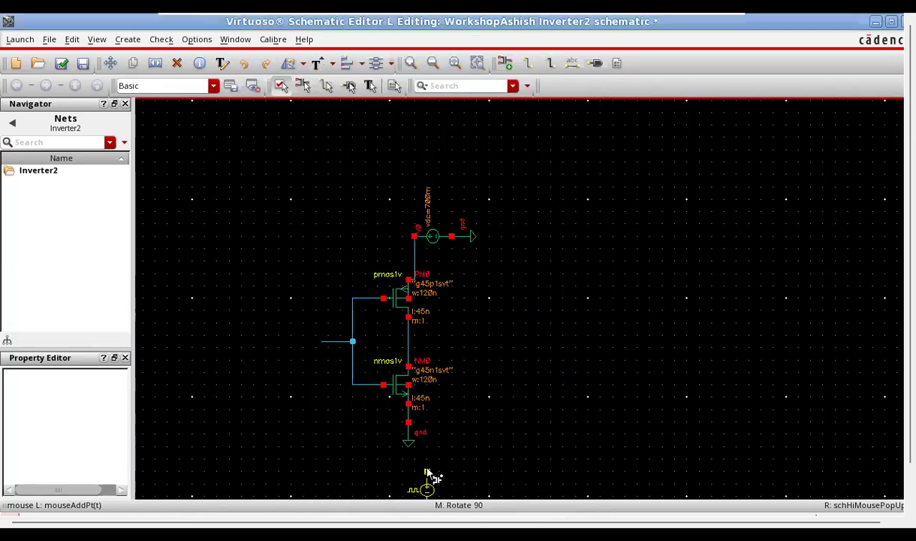
{"action": "left_click", "coordinate": [321, 344]}
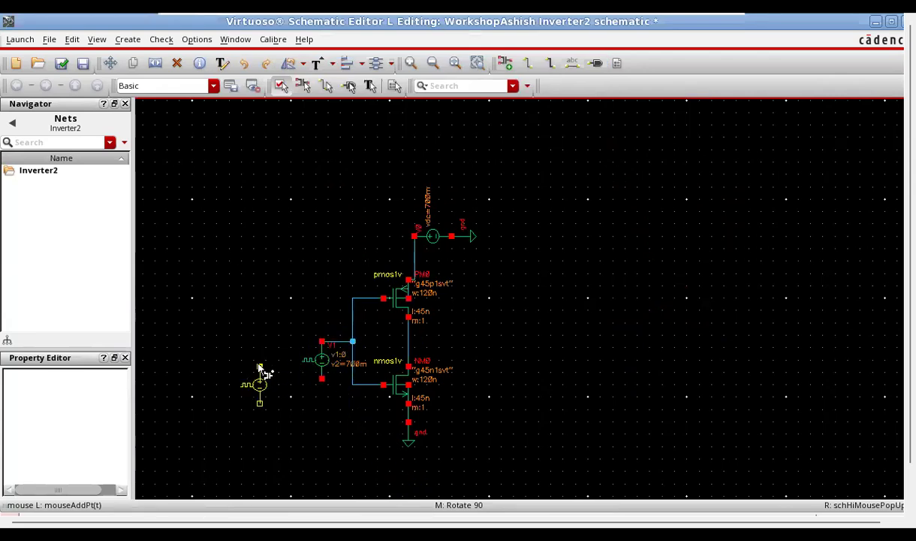
{"action": "key", "text": "Escape"}
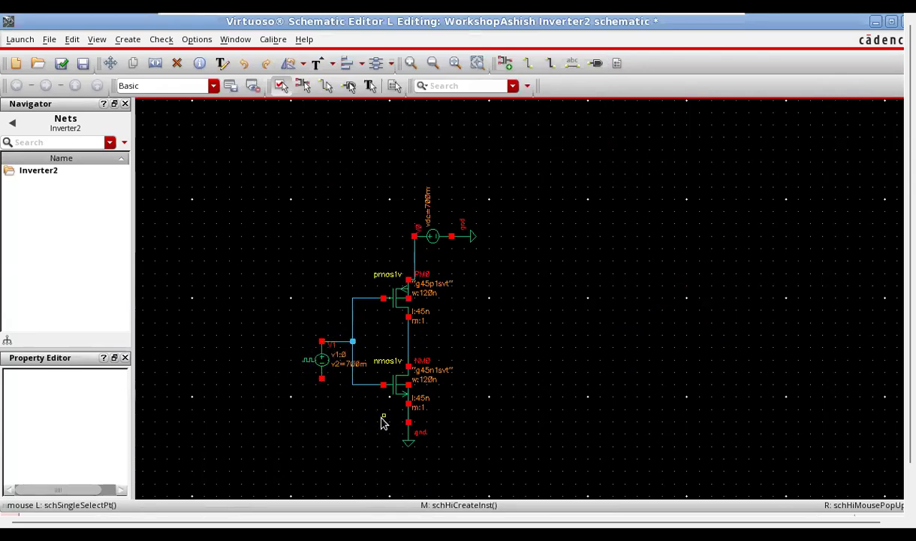
Copy the gnd symbol below the NMOS onto the negative terminal of the vpulse source
{"action": "left_click", "coordinate": [409, 443]}
{"action": "key", "text": "c"}
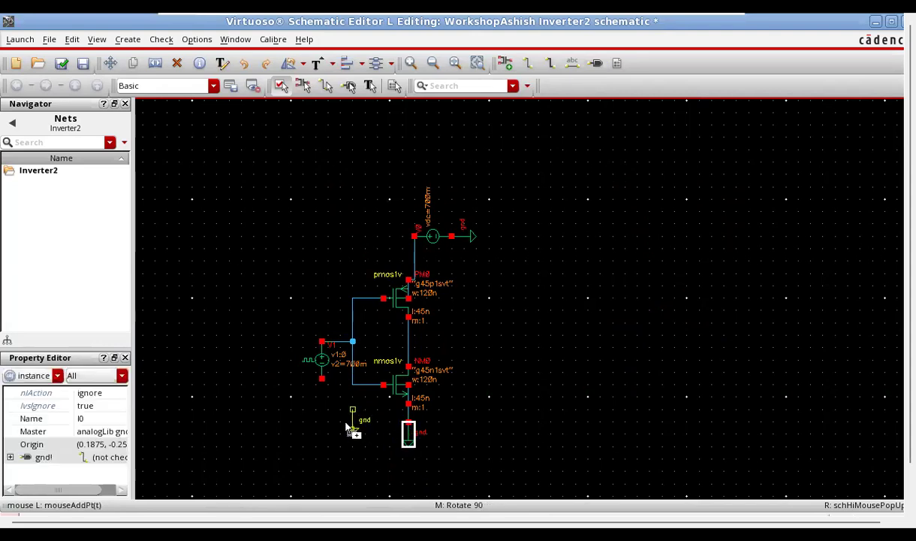
{"action": "left_click", "coordinate": [323, 403]}
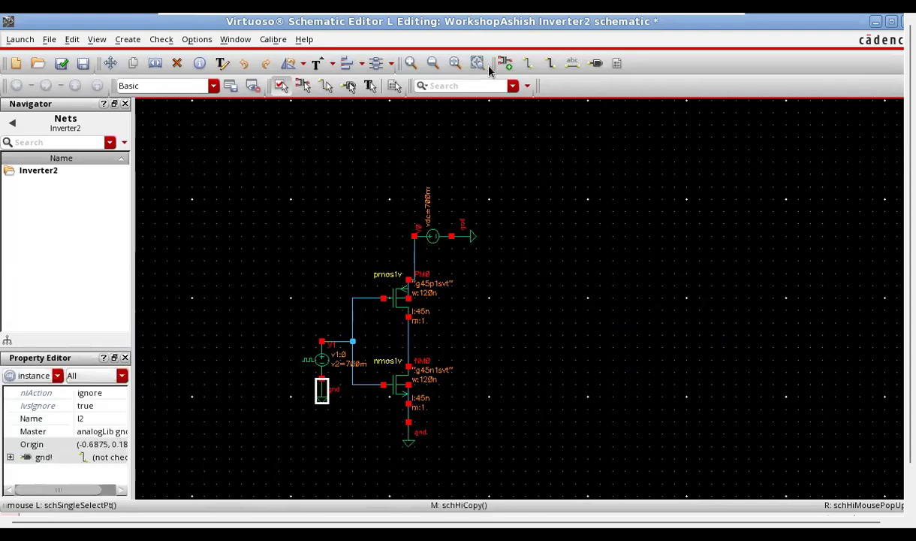
Draw a horizontal output wire rightward from the middle of the wire joining the PMOS and NMOS drains
{"action": "left_click", "coordinate": [529, 64]}
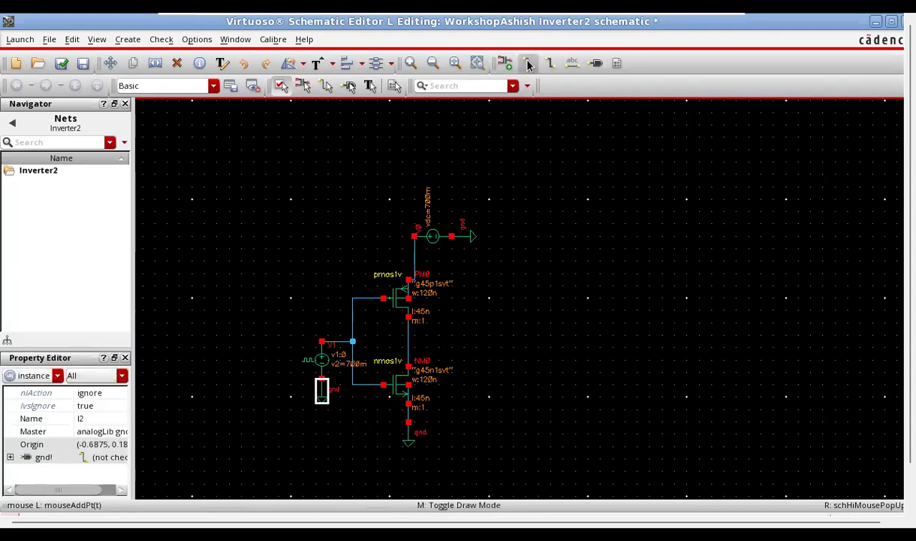
{"action": "left_click", "coordinate": [409, 342]}
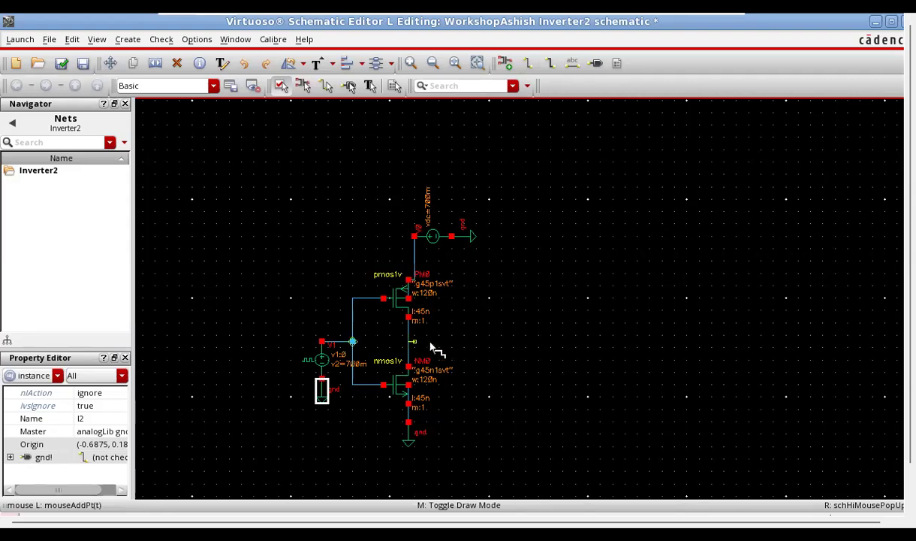
{"action": "double_click", "coordinate": [476, 342]}
{"action": "key", "text": "Escape"}
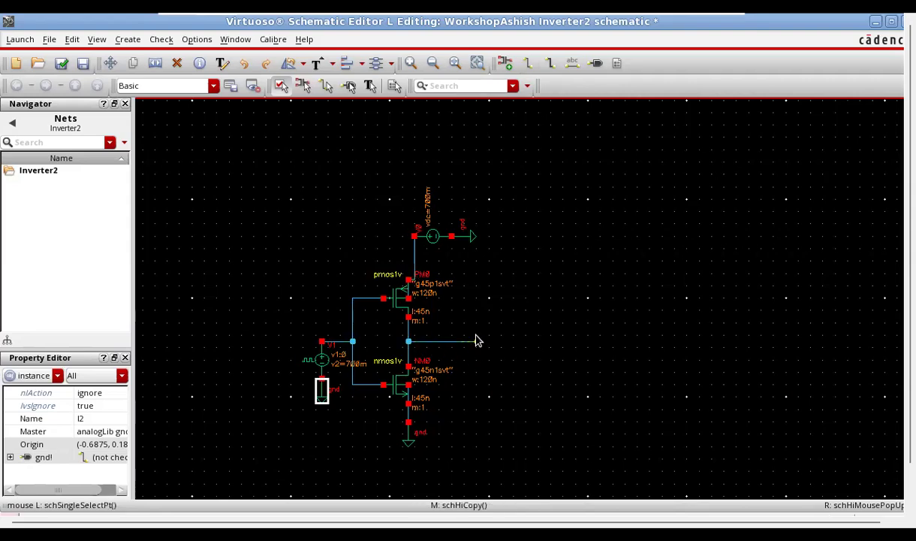
Create a pin named out with direction output and place it at the end of the output wire
{"action": "left_click", "coordinate": [596, 64]}
{"action": "left_click", "coordinate": [411, 81]}
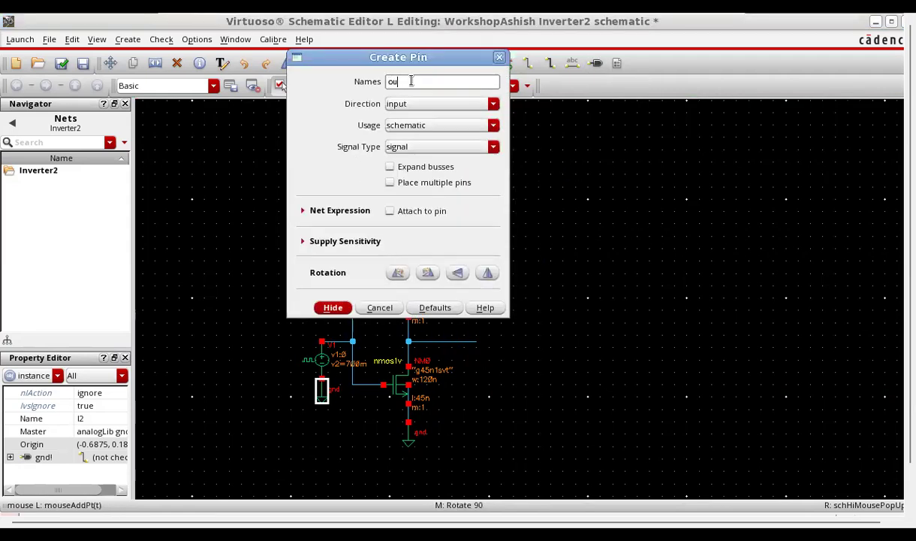
{"action": "left_click", "coordinate": [402, 104]}
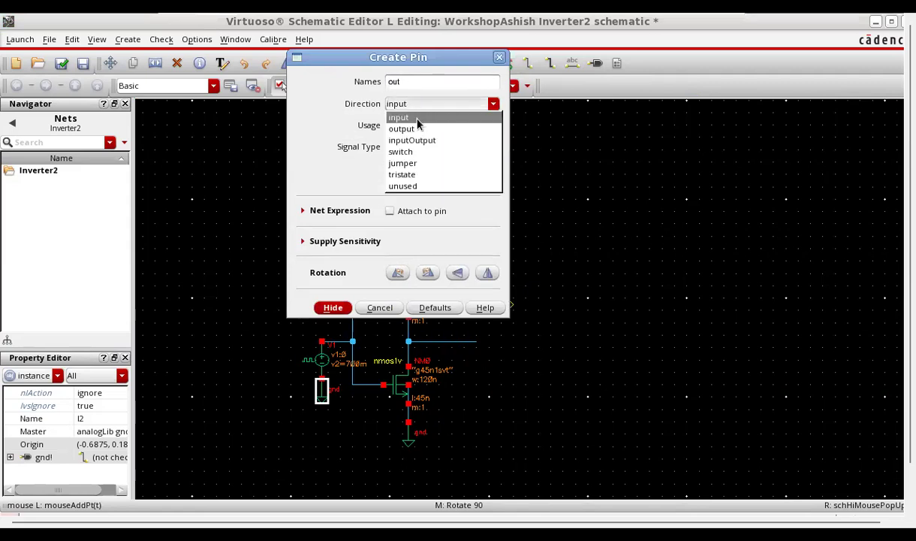
{"action": "left_click", "coordinate": [418, 130]}
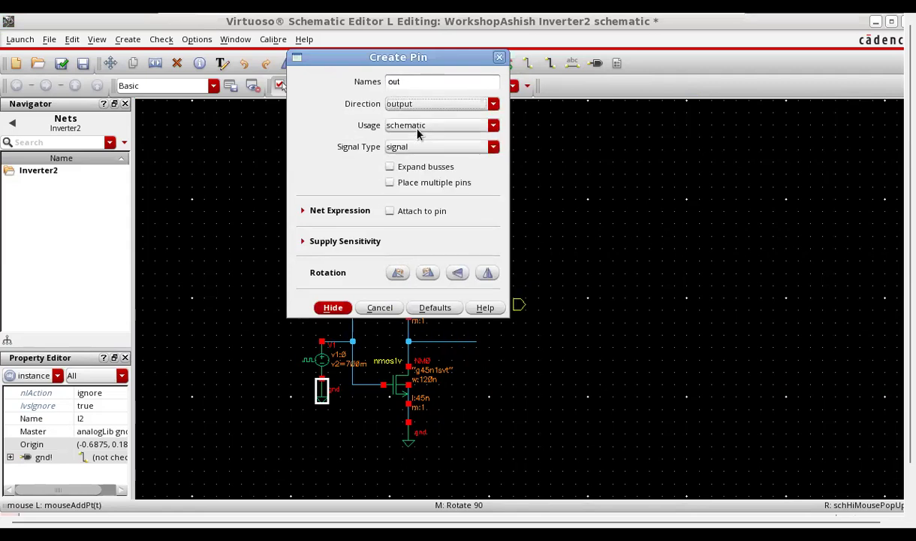
{"action": "left_click", "coordinate": [333, 307]}
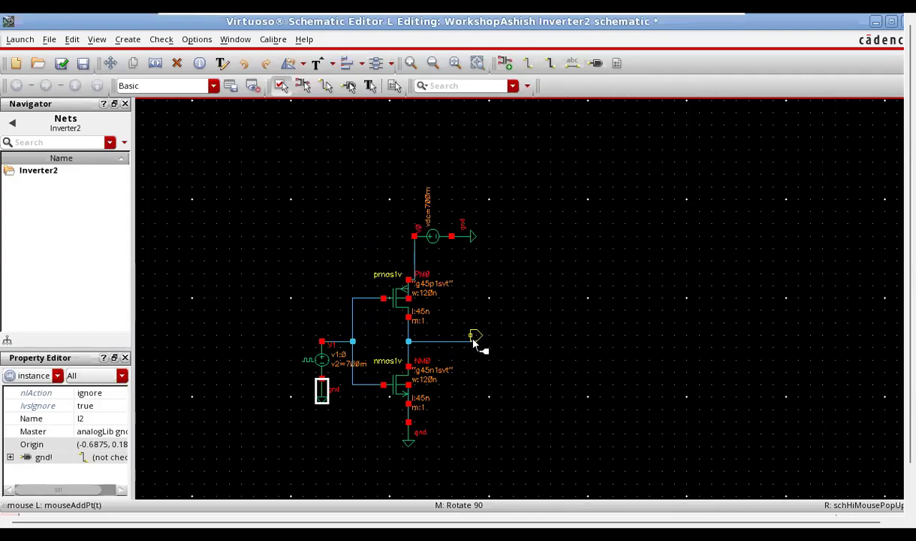
{"action": "left_click", "coordinate": [478, 342]}
Check and save the Inverter2 schematic, ending pin placement and clearing the selection
{"action": "left_click", "coordinate": [62, 63]}
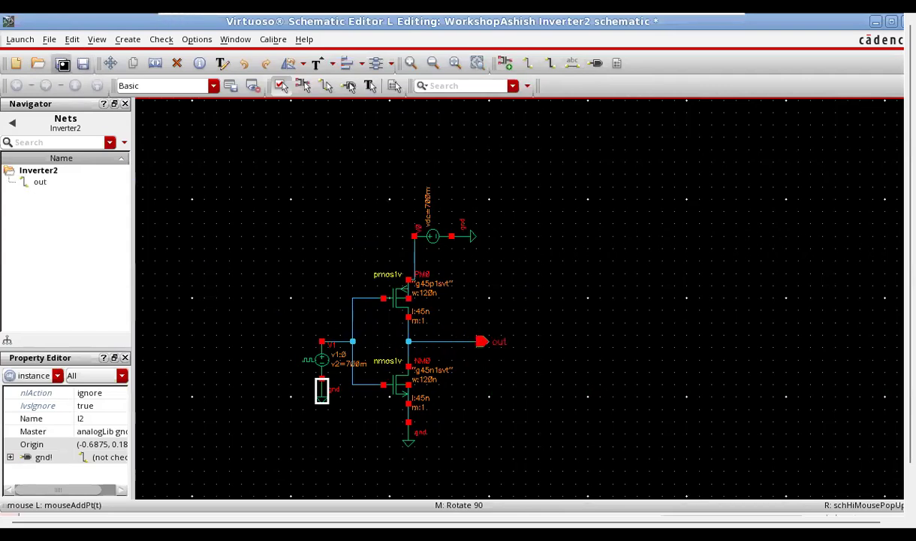
{"action": "key", "text": "Escape"}
{"action": "left_click", "coordinate": [302, 241]}
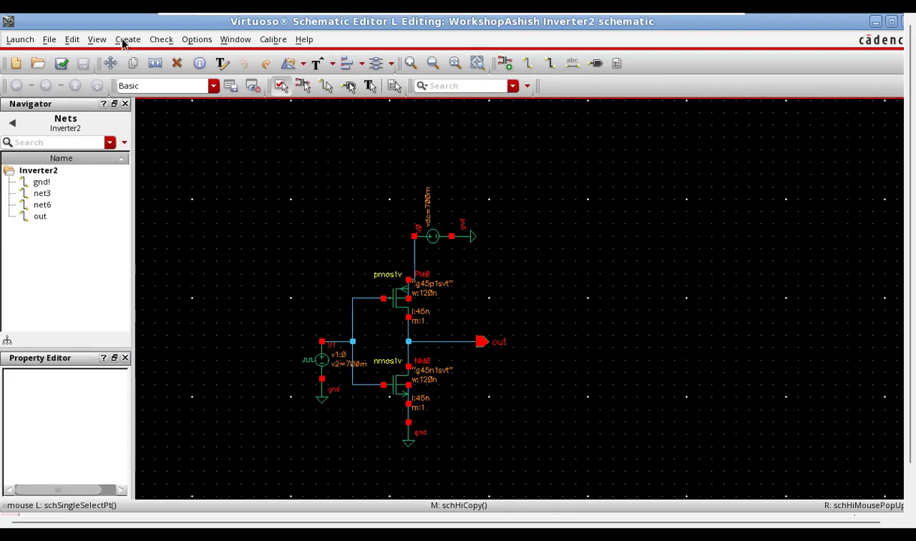
Launch ADE L for the Inverter2 schematic and reposition its window over the schematic
{"action": "left_click", "coordinate": [49, 38]}
{"action": "mouse_move", "coordinate": [17, 39]}
{"action": "left_click", "coordinate": [28, 57]}
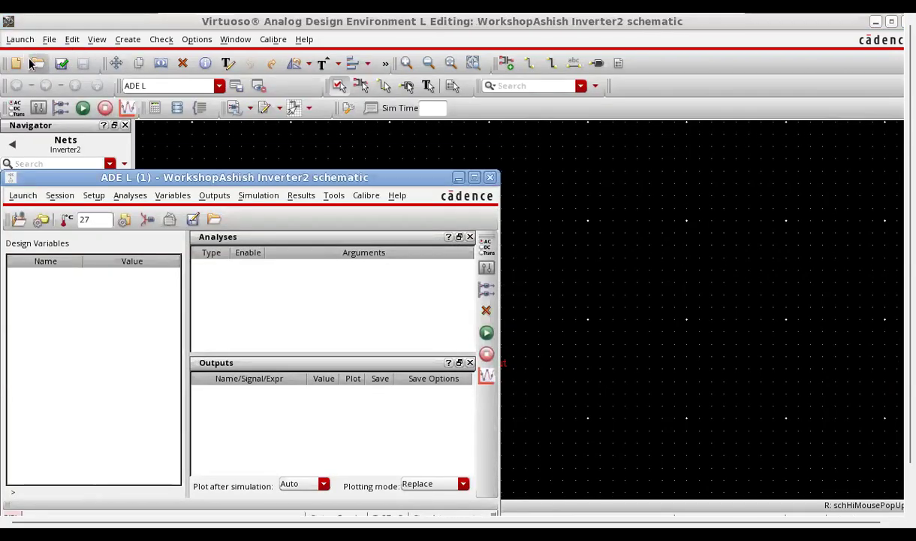
{"action": "left_click_drag", "start_coordinate": [254, 177], "coordinate": [327, 114]}
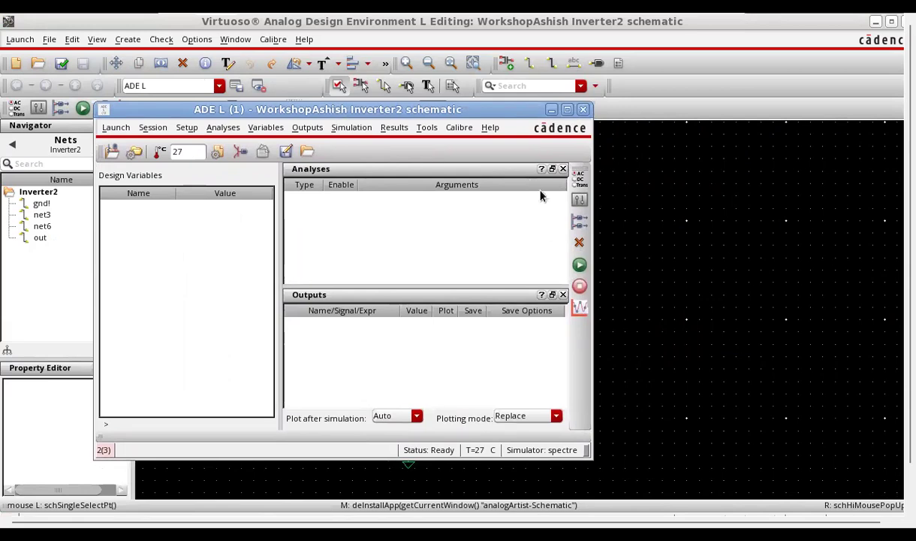
{"action": "left_click", "coordinate": [579, 179]}
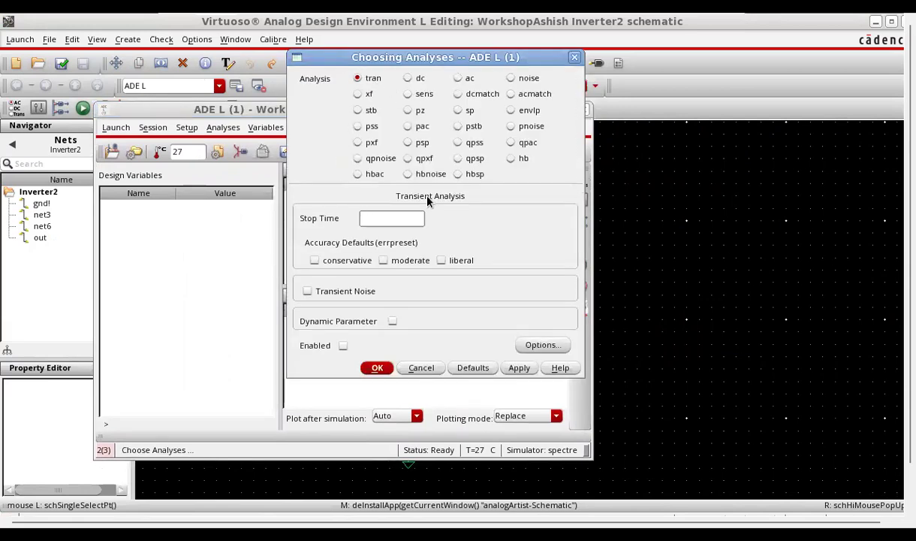
{"action": "mouse_move", "coordinate": [466, 15]}
{"action": "left_click", "coordinate": [577, 58]}
{"action": "left_click", "coordinate": [551, 111]}
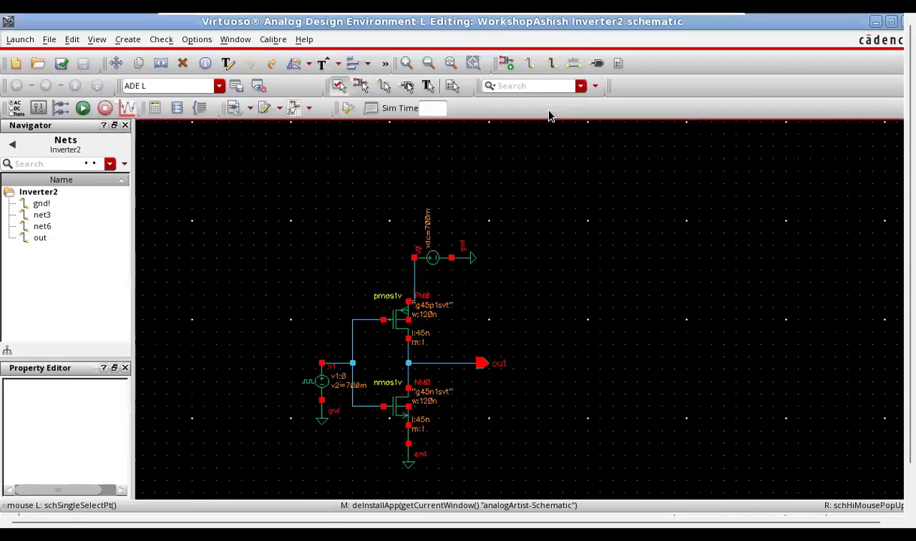
{"action": "mouse_move", "coordinate": [668, 26]}
{"action": "mouse_move", "coordinate": [625, 205]}
{"action": "left_mouse_down"}
{"action": "mouse_move", "coordinate": [629, 300]}
{"action": "mouse_move", "coordinate": [712, 296]}
{"action": "left_mouse_up"}
{"action": "left_click_drag", "start_coordinate": [633, 321], "coordinate": [638, 331]}
{"action": "mouse_move", "coordinate": [634, 329]}
{"action": "left_mouse_down"}
{"action": "mouse_move", "coordinate": [718, 320]}
{"action": "mouse_move", "coordinate": [682, 345]}
{"action": "left_mouse_up"}
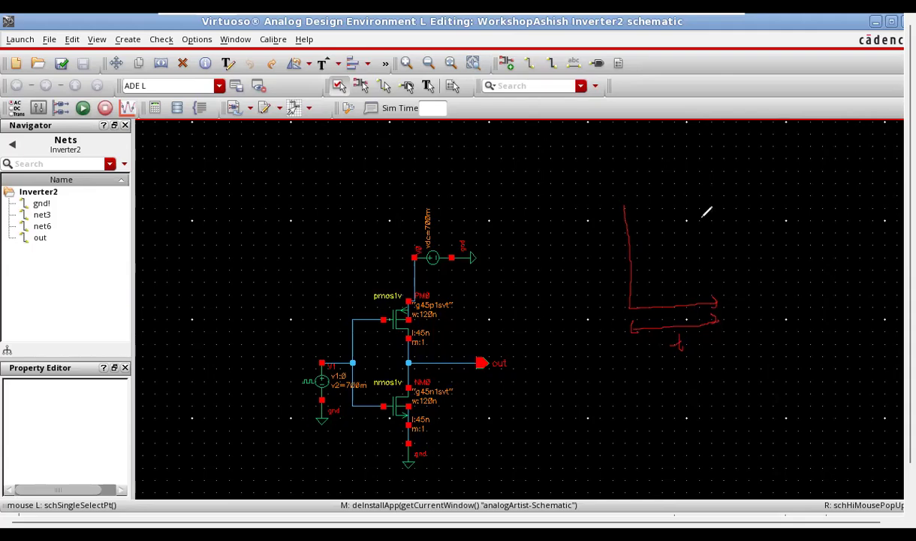
{"action": "mouse_move", "coordinate": [650, 253]}
{"action": "left_mouse_down"}
{"action": "mouse_move", "coordinate": [675, 252]}
{"action": "mouse_move", "coordinate": [676, 225]}
{"action": "mouse_move", "coordinate": [737, 243]}
{"action": "mouse_move", "coordinate": [737, 229]}
{"action": "mouse_move", "coordinate": [765, 228]}
{"action": "mouse_move", "coordinate": [819, 257]}
{"action": "mouse_move", "coordinate": [813, 250]}
{"action": "left_mouse_up"}
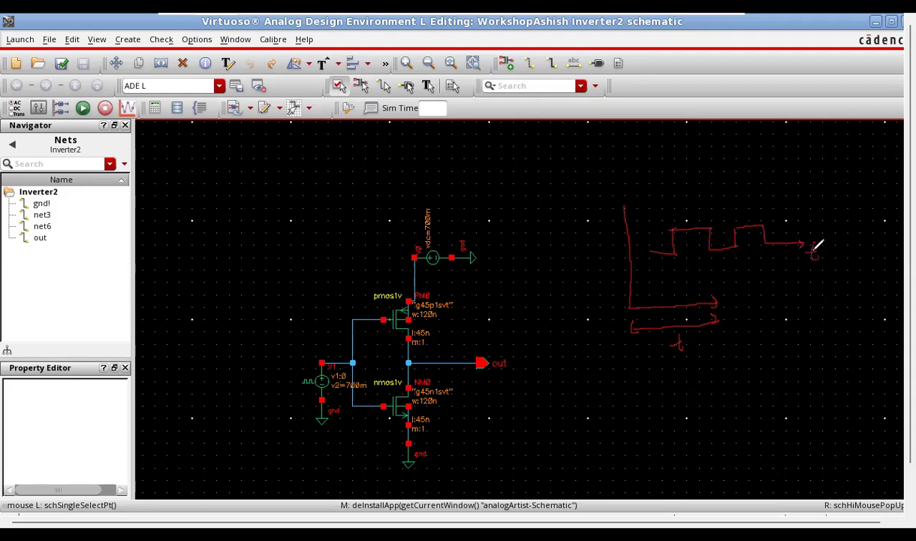
{"action": "mouse_move", "coordinate": [640, 228]}
{"action": "left_mouse_down"}
{"action": "mouse_move", "coordinate": [648, 260]}
{"action": "mouse_move", "coordinate": [652, 231]}
{"action": "left_mouse_up"}
{"action": "mouse_move", "coordinate": [746, 284]}
{"action": "left_mouse_down"}
{"action": "mouse_move", "coordinate": [755, 350]}
{"action": "mouse_move", "coordinate": [822, 343]}
{"action": "left_mouse_up"}
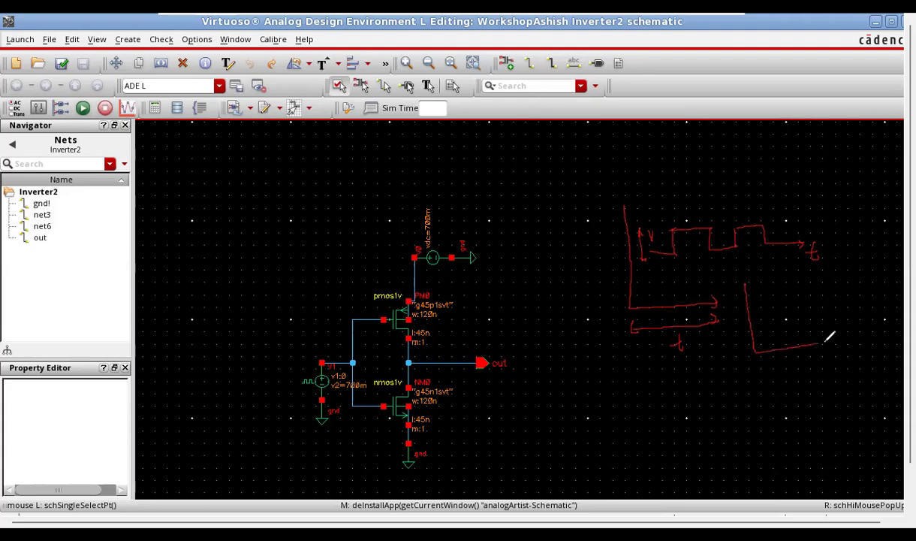
{"action": "mouse_move", "coordinate": [757, 359]}
{"action": "left_mouse_down"}
{"action": "mouse_move", "coordinate": [833, 351]}
{"action": "mouse_move", "coordinate": [794, 365]}
{"action": "mouse_move", "coordinate": [819, 360]}
{"action": "mouse_move", "coordinate": [832, 375]}
{"action": "mouse_move", "coordinate": [837, 360]}
{"action": "mouse_move", "coordinate": [835, 368]}
{"action": "left_mouse_up"}
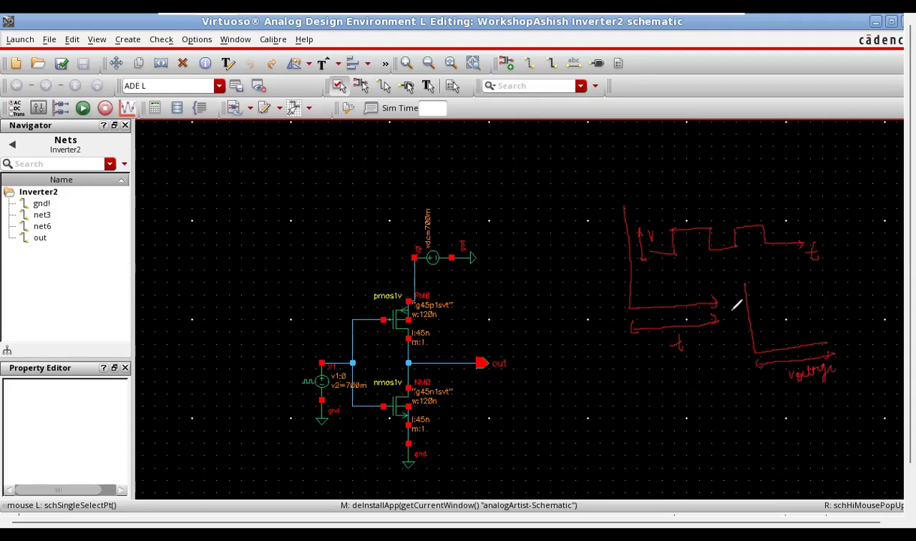
{"action": "mouse_move", "coordinate": [738, 307]}
{"action": "left_mouse_down"}
{"action": "mouse_move", "coordinate": [742, 329]}
{"action": "mouse_move", "coordinate": [774, 298]}
{"action": "left_mouse_up"}
{"action": "mouse_move", "coordinate": [759, 330]}
{"action": "left_mouse_down"}
{"action": "mouse_move", "coordinate": [782, 307]}
{"action": "mouse_move", "coordinate": [785, 319]}
{"action": "left_mouse_up"}
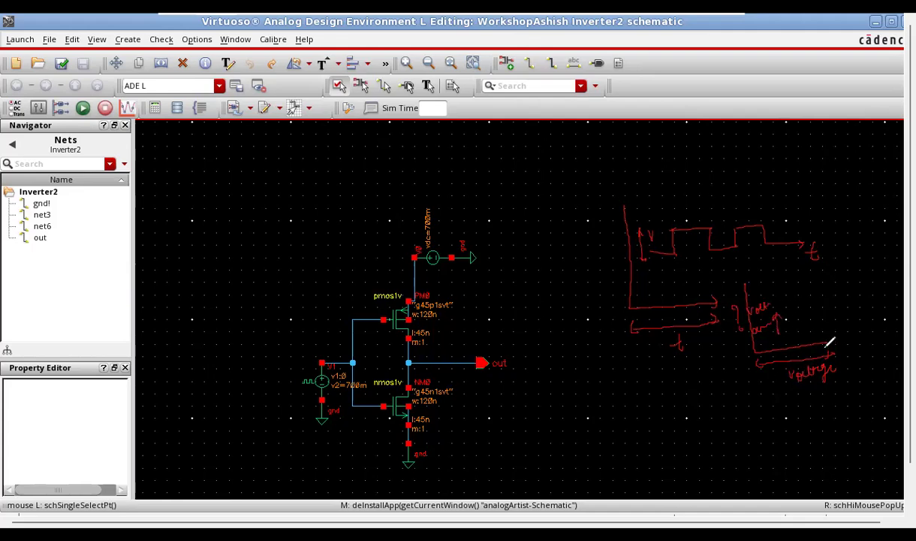
{"action": "mouse_move", "coordinate": [791, 362]}
{"action": "left_mouse_down"}
{"action": "mouse_move", "coordinate": [818, 388]}
{"action": "mouse_move", "coordinate": [835, 354]}
{"action": "mouse_move", "coordinate": [794, 358]}
{"action": "left_mouse_up"}
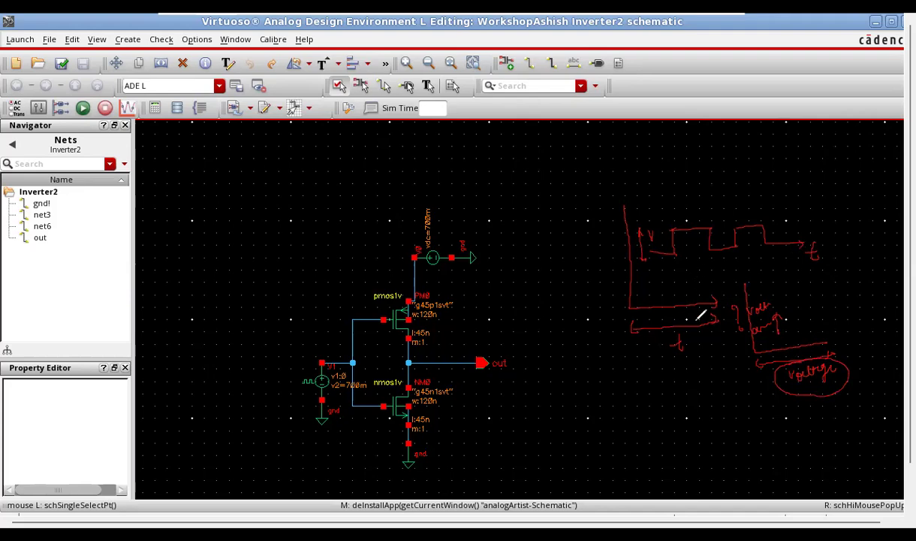
{"action": "left_click_drag", "start_coordinate": [676, 320], "coordinate": [705, 344]}
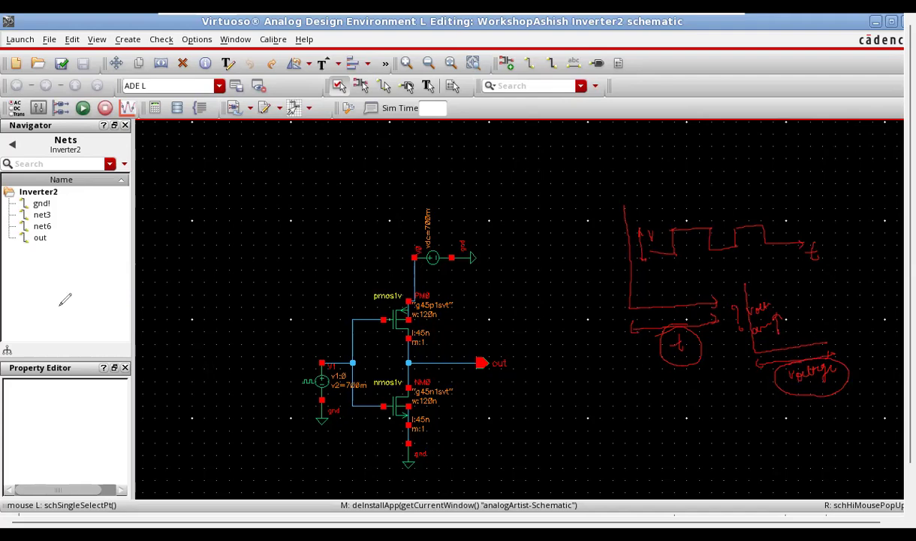
{"action": "key", "text": "Escape"}
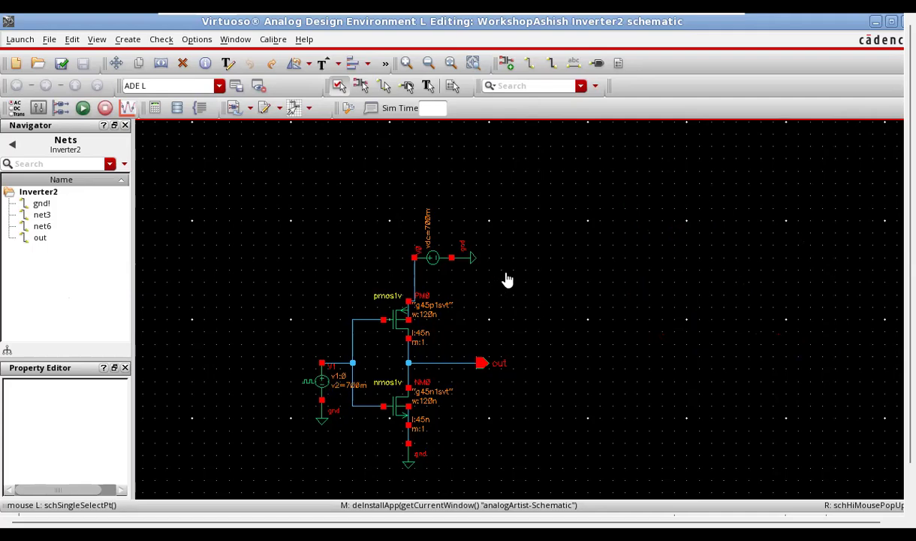
Examine the vpulse input source's properties, including its voltages, period and pulse width, and close them unchanged
{"action": "left_click", "coordinate": [321, 381]}
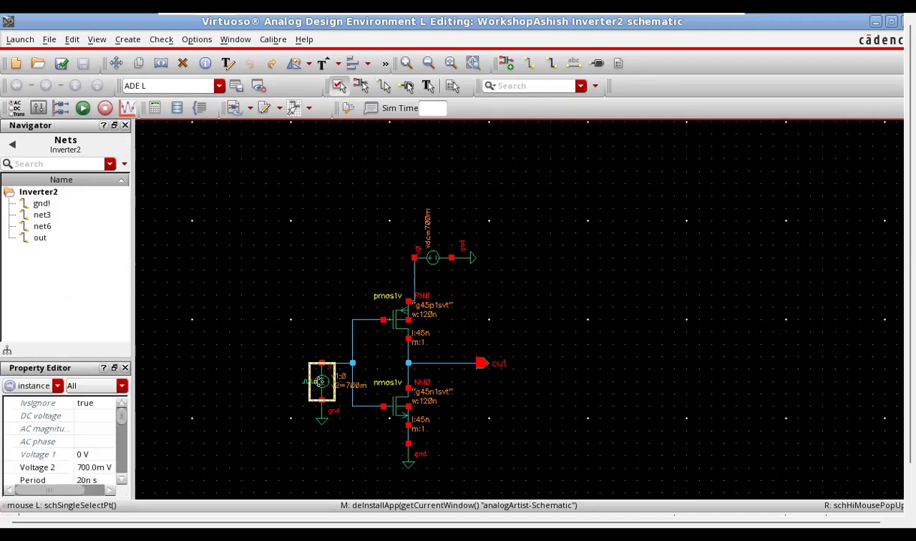
{"action": "key", "text": "q"}
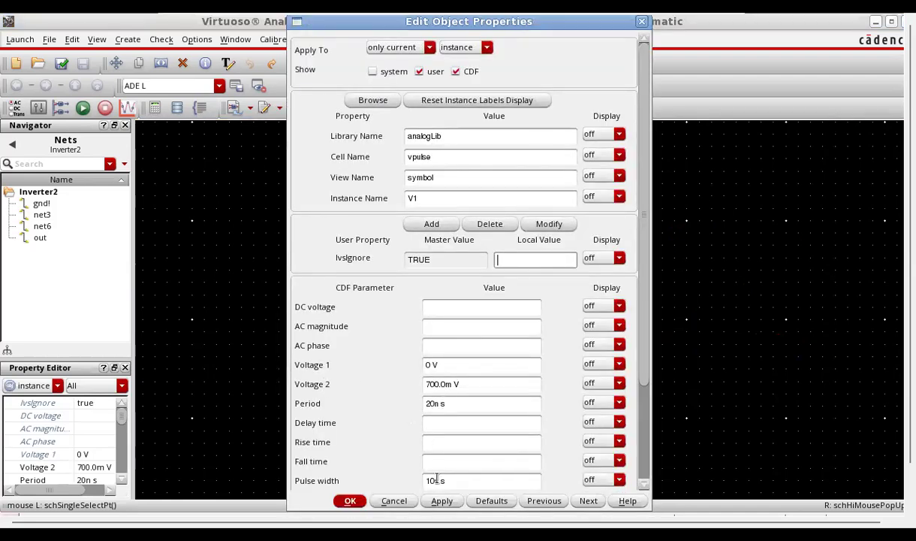
{"action": "mouse_move", "coordinate": [471, 16]}
{"action": "mouse_move", "coordinate": [695, 21]}
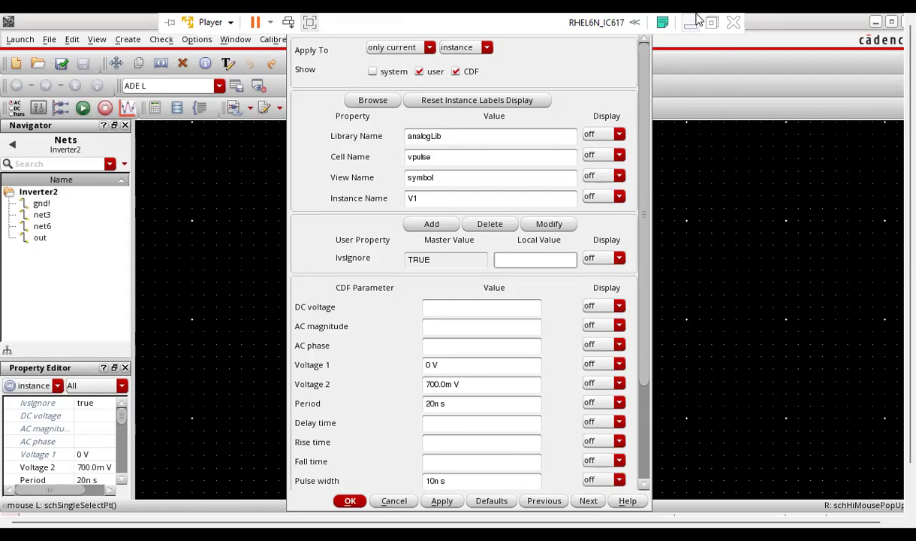
{"action": "left_click", "coordinate": [350, 500]}
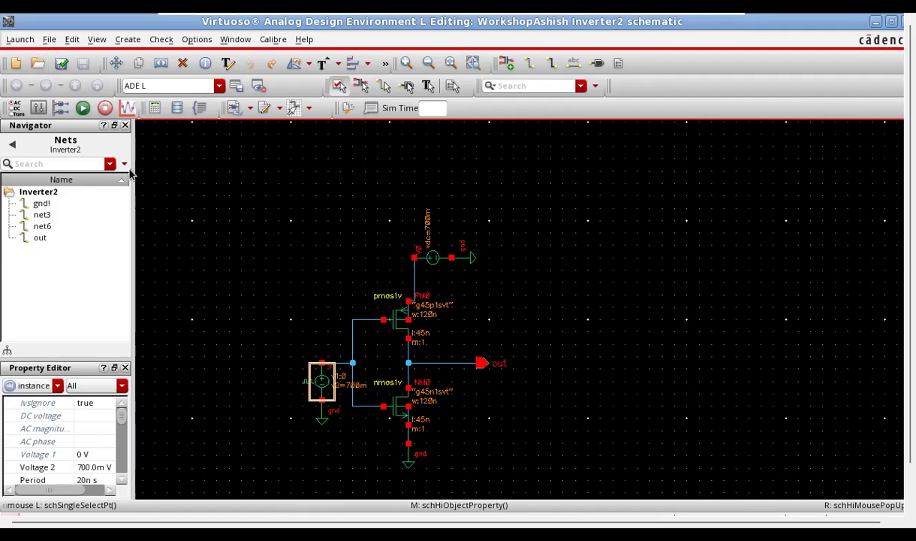
Try launching ADE L again and minimize the schematic, Virtuoso log, terminal and file browser windows to find it
{"action": "left_click", "coordinate": [20, 39]}
{"action": "left_click", "coordinate": [35, 60]}
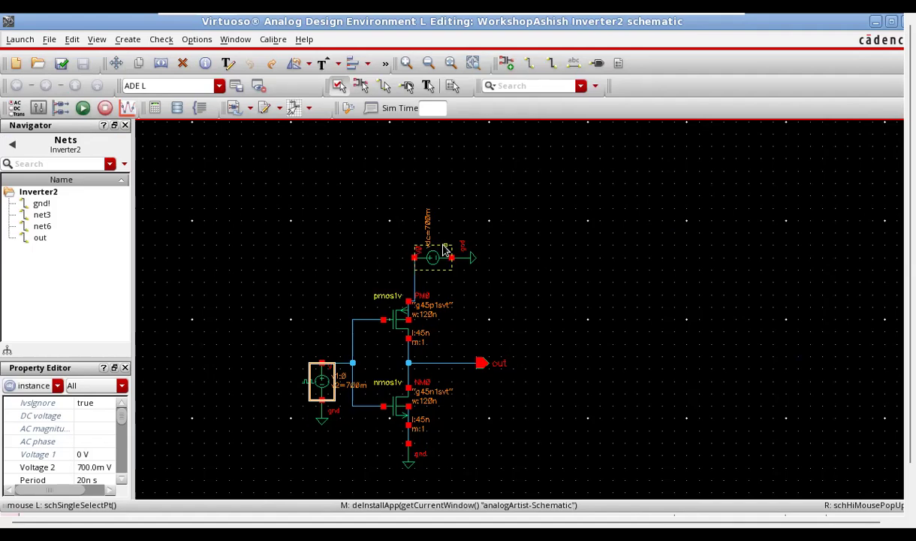
{"action": "left_click", "coordinate": [876, 22]}
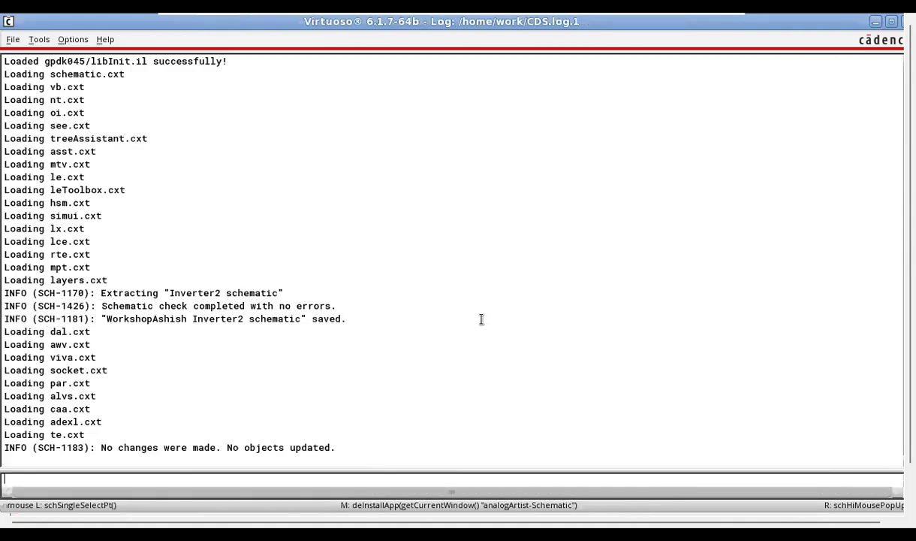
{"action": "left_click", "coordinate": [876, 21]}
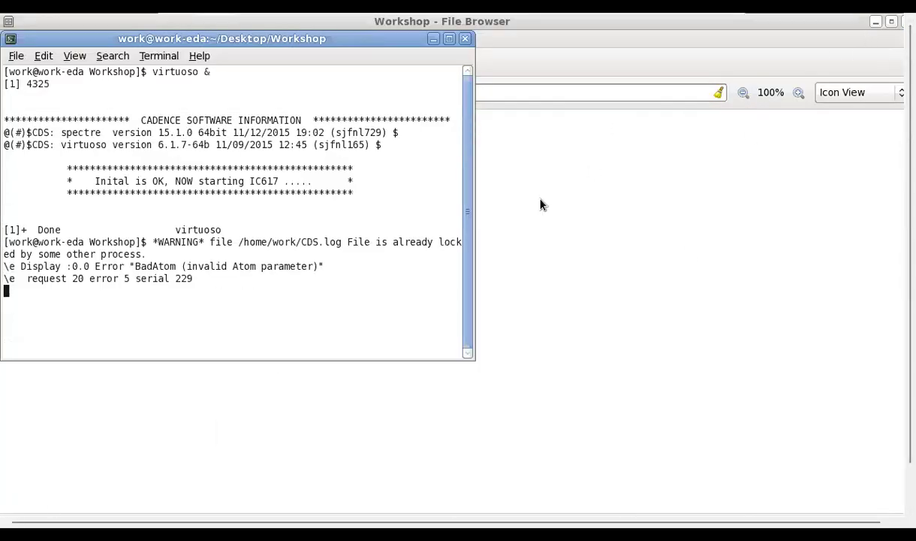
{"action": "left_click", "coordinate": [434, 38]}
{"action": "left_click", "coordinate": [876, 23]}
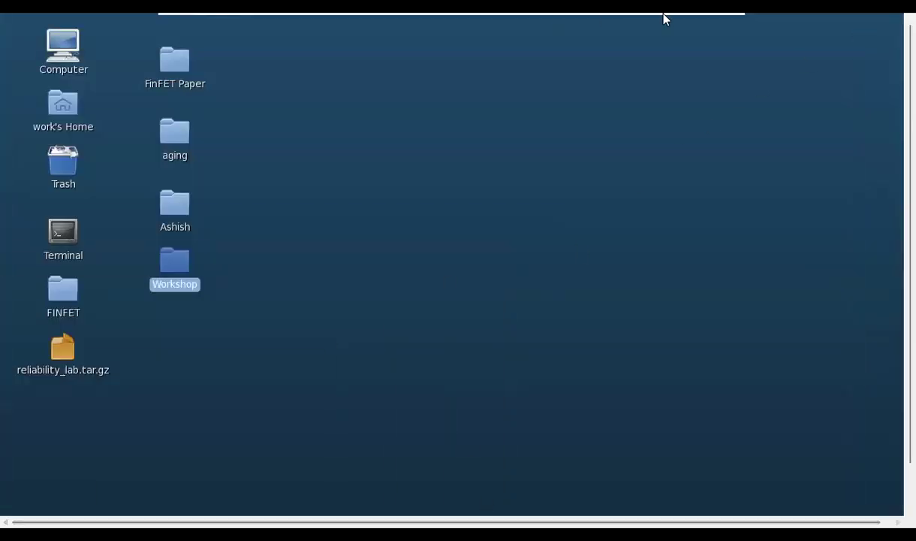
Take the RHEL6N_IC617 virtual machine out of full screen and dismiss the VMware Tools update reminder
{"action": "mouse_move", "coordinate": [635, 19]}
{"action": "left_click", "coordinate": [709, 24]}
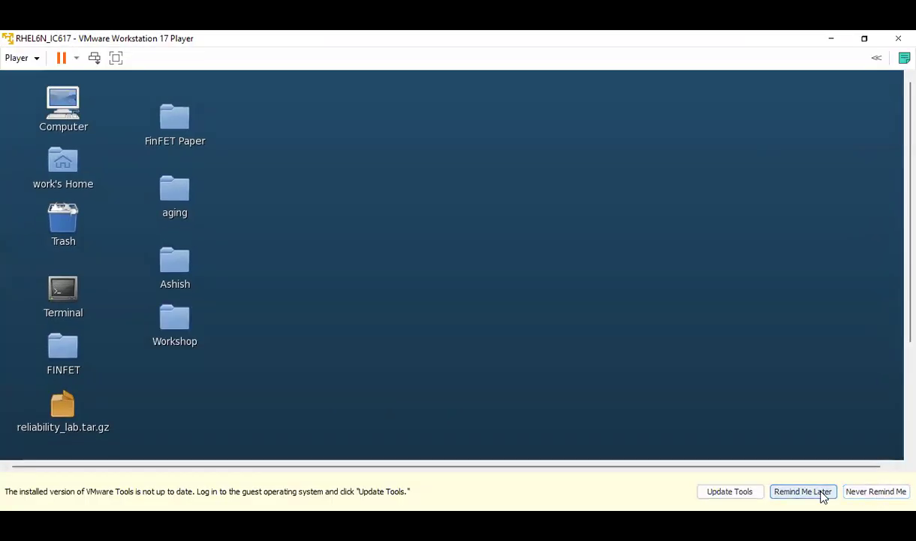
{"action": "left_click", "coordinate": [788, 472]}
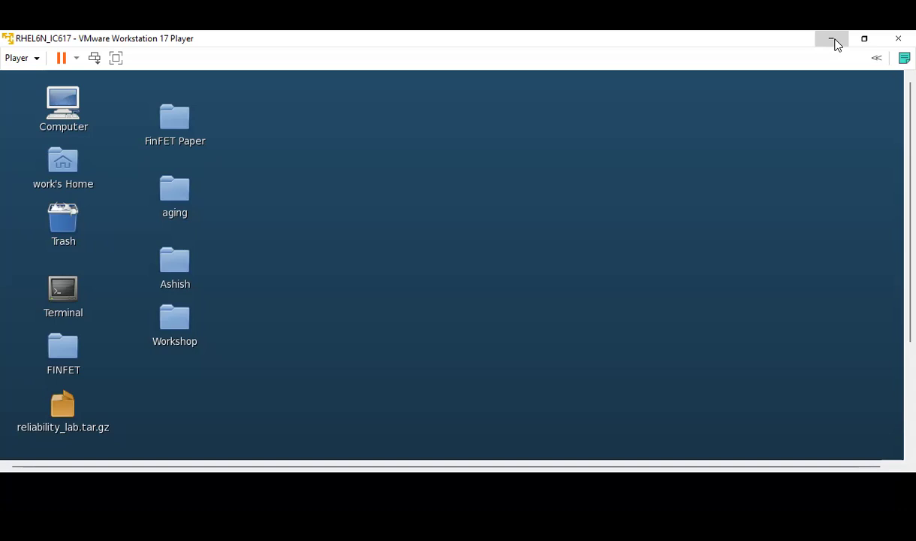
Restore the terminal, Workshop, Virtuoso log and Inverter2 schematic windows and bring ADE L to the front
{"action": "left_click", "coordinate": [878, 494]}
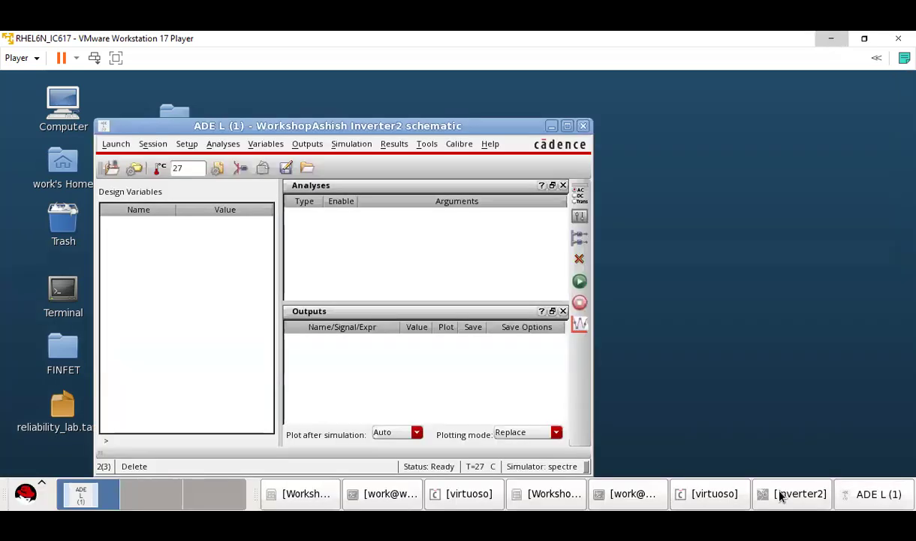
{"action": "left_click", "coordinate": [617, 493]}
{"action": "left_click", "coordinate": [557, 496]}
{"action": "left_click", "coordinate": [717, 495]}
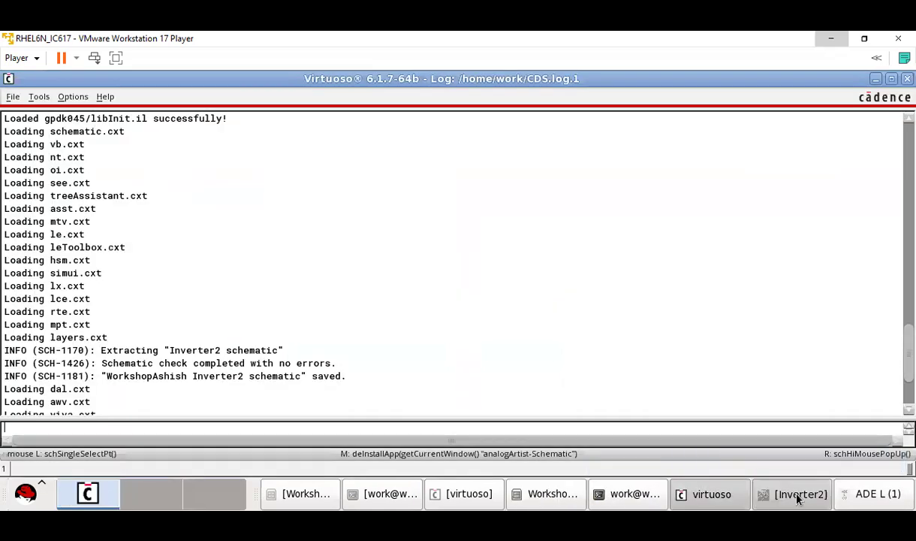
{"action": "left_click", "coordinate": [796, 495]}
{"action": "left_click", "coordinate": [870, 496]}
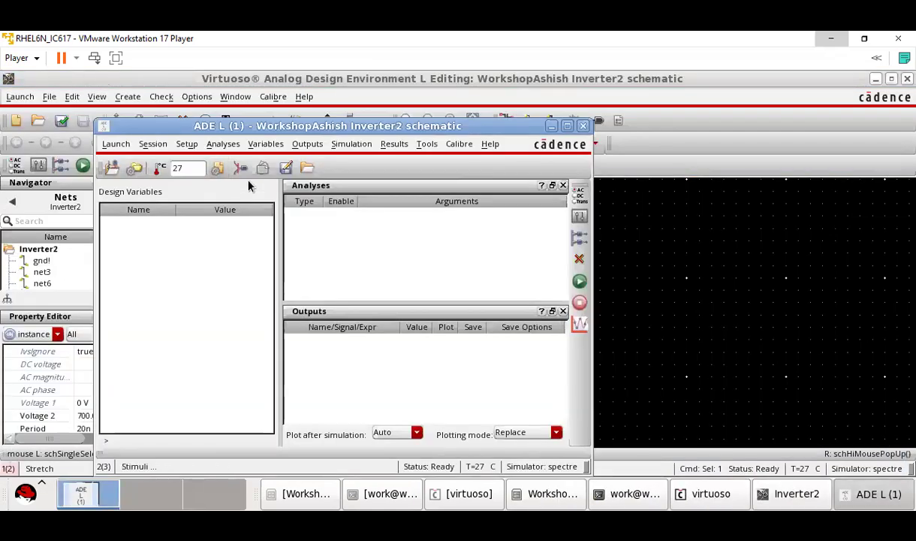
Add an enabled transient analysis with a stop time of 100n and conservative accuracy defaults
{"action": "left_click", "coordinate": [579, 195]}
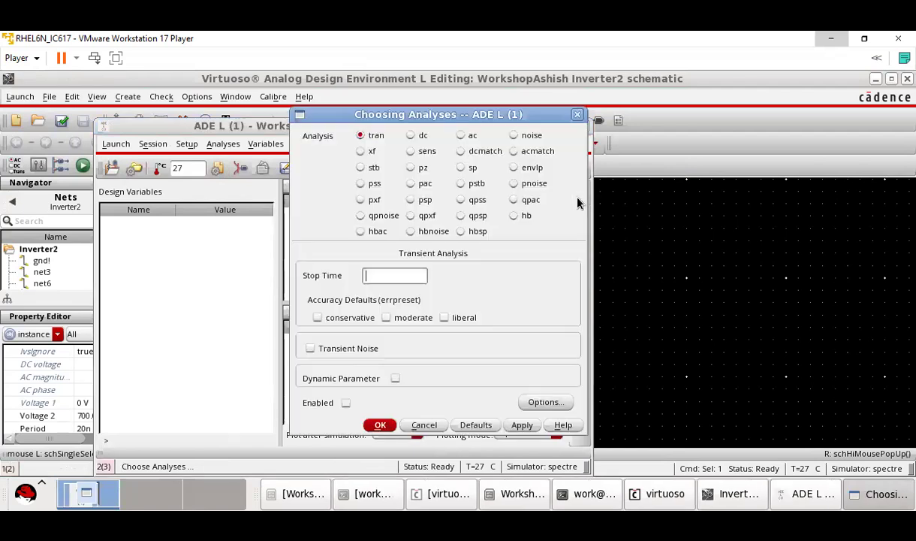
{"action": "left_click_drag", "start_coordinate": [443, 118], "coordinate": [577, 82]}
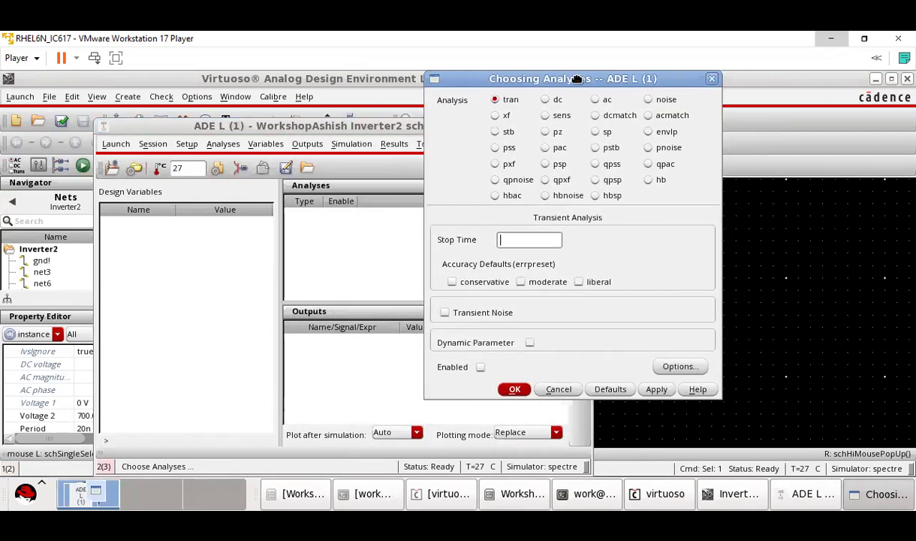
{"action": "left_click", "coordinate": [524, 240]}
{"action": "type", "text": "100n"}
{"action": "left_click", "coordinate": [452, 283]}
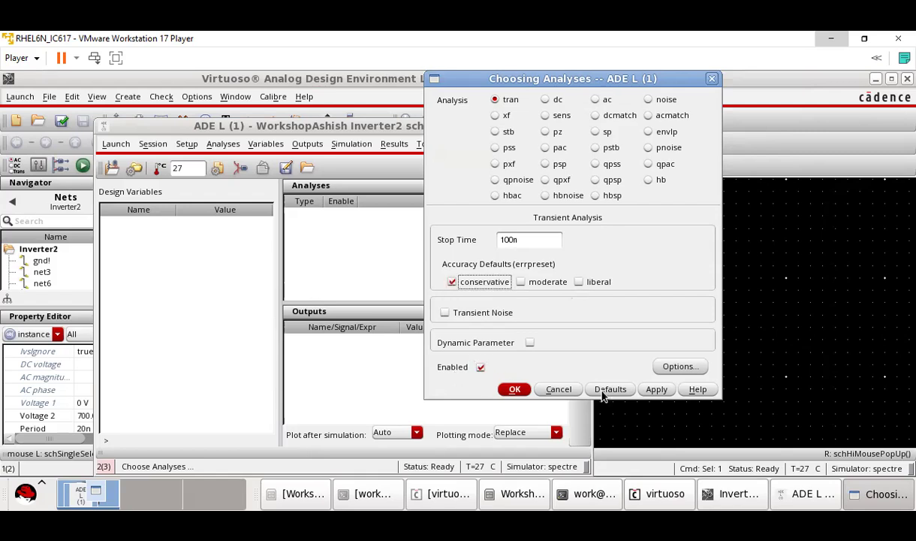
{"action": "left_click", "coordinate": [514, 389]}
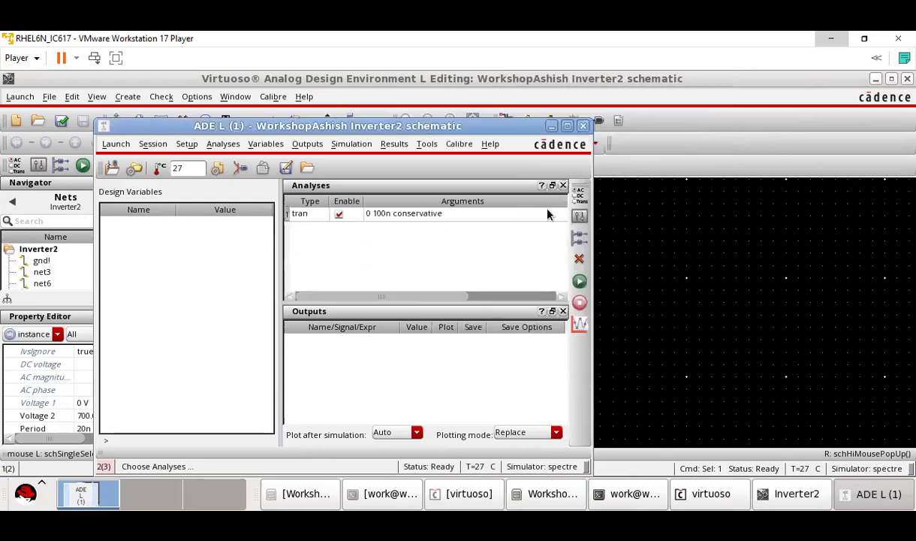
Select the out net on the schematic as an output, enable its plotting, and minimize ADE L to uncover the schematic
{"action": "left_click", "coordinate": [308, 143]}
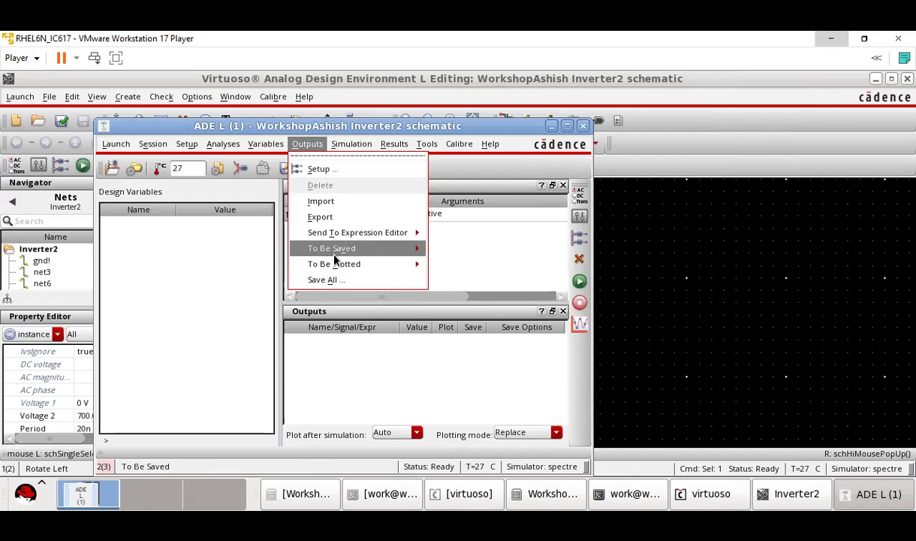
{"action": "mouse_move", "coordinate": [334, 264]}
{"action": "left_click", "coordinate": [458, 271]}
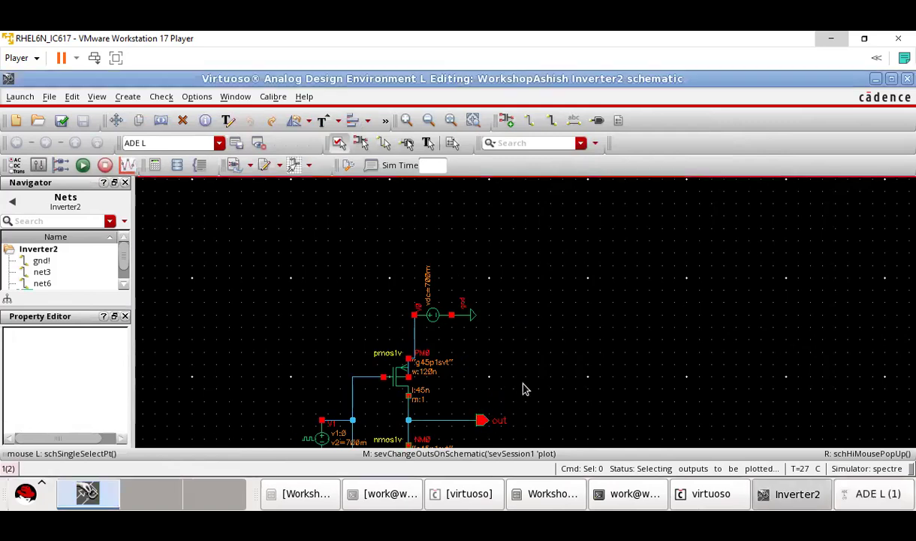
{"action": "scroll", "coordinate": [530, 372], "scroll_direction": "down", "scroll_amount": 1}
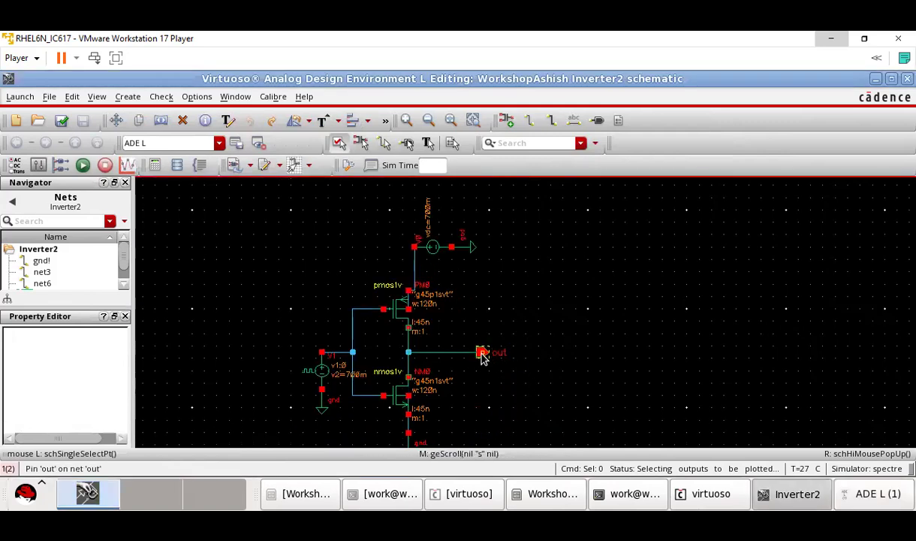
{"action": "left_click", "coordinate": [837, 493]}
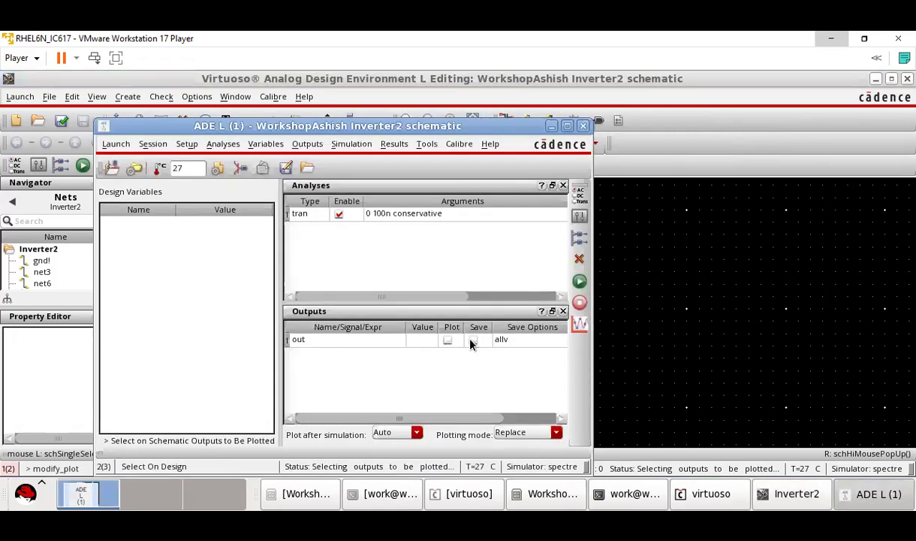
{"action": "left_click", "coordinate": [449, 341]}
{"action": "left_click_drag", "start_coordinate": [377, 126], "coordinate": [542, 80]}
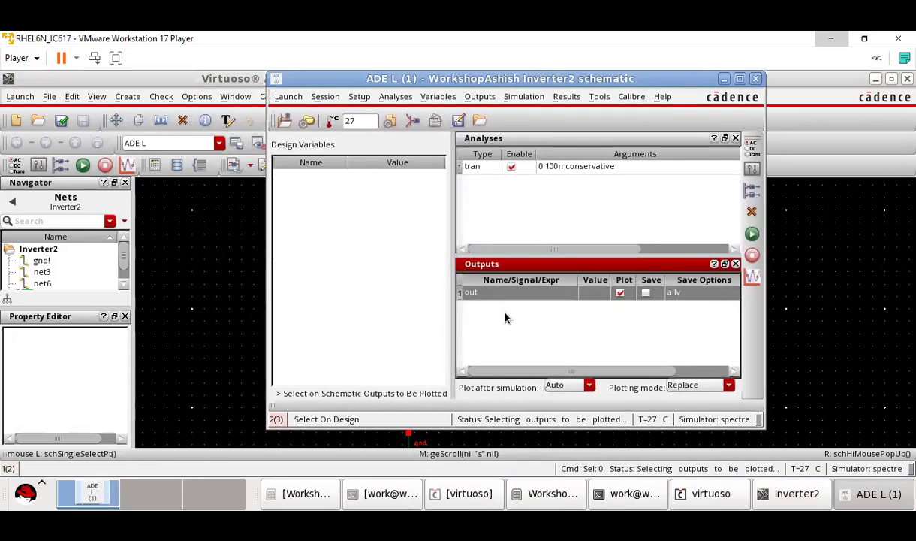
{"action": "left_click", "coordinate": [723, 80]}
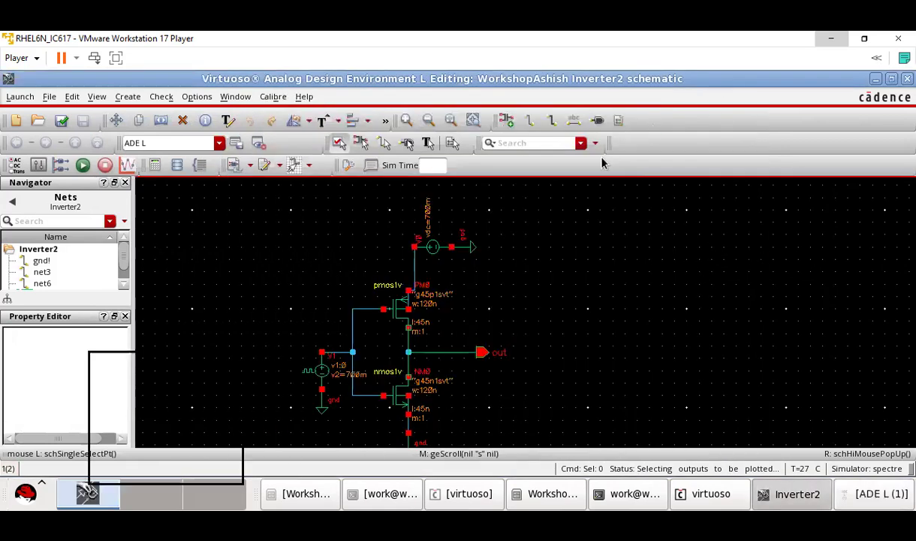
Name the wire between the pulse source and the transistor gates in, and check and save the schematic
{"action": "left_click", "coordinate": [574, 121]}
{"action": "type", "text": "in"}
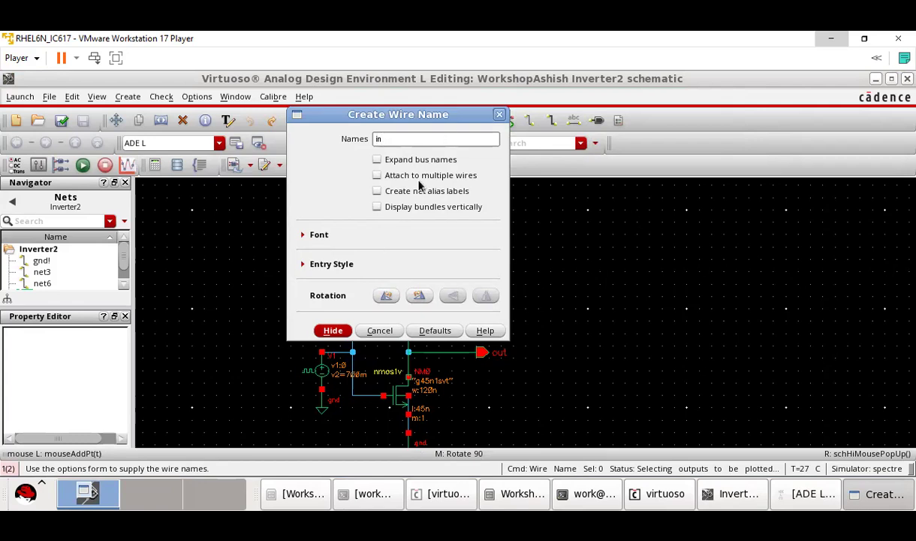
{"action": "left_click", "coordinate": [333, 330]}
{"action": "left_click", "coordinate": [339, 351]}
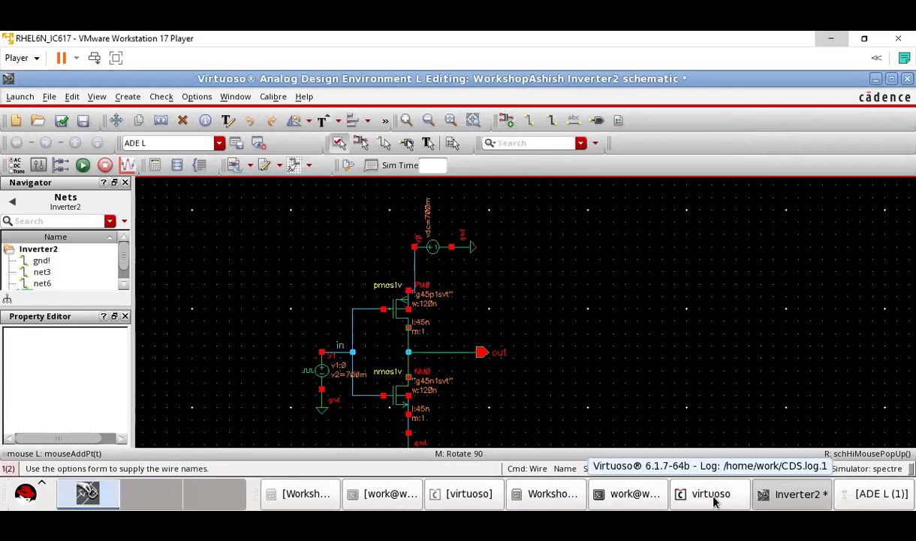
{"action": "left_click", "coordinate": [62, 121]}
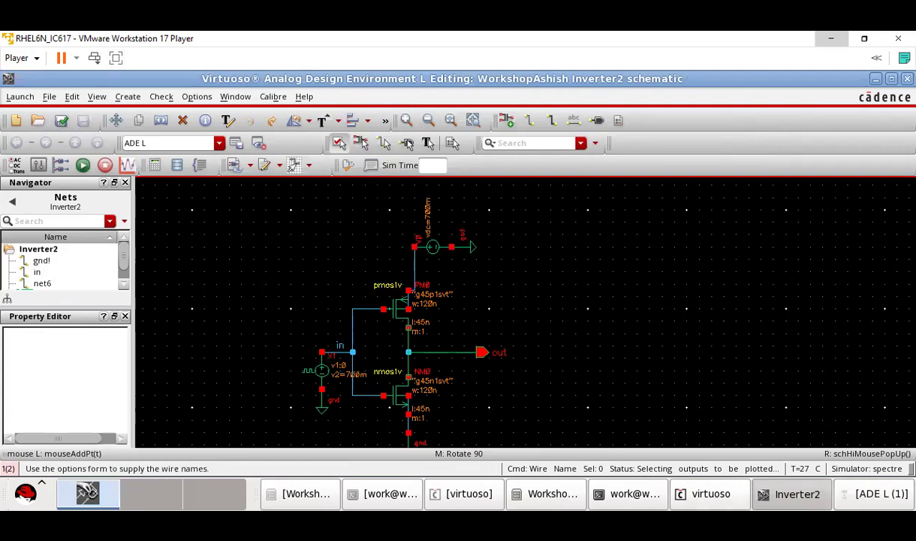
{"action": "left_click", "coordinate": [873, 493]}
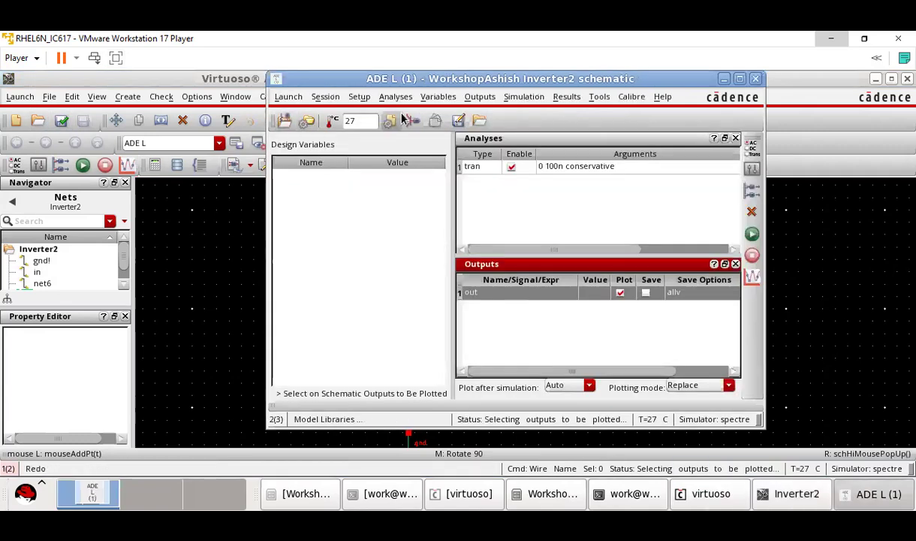
{"action": "left_click", "coordinate": [480, 96]}
{"action": "mouse_move", "coordinate": [521, 217]}
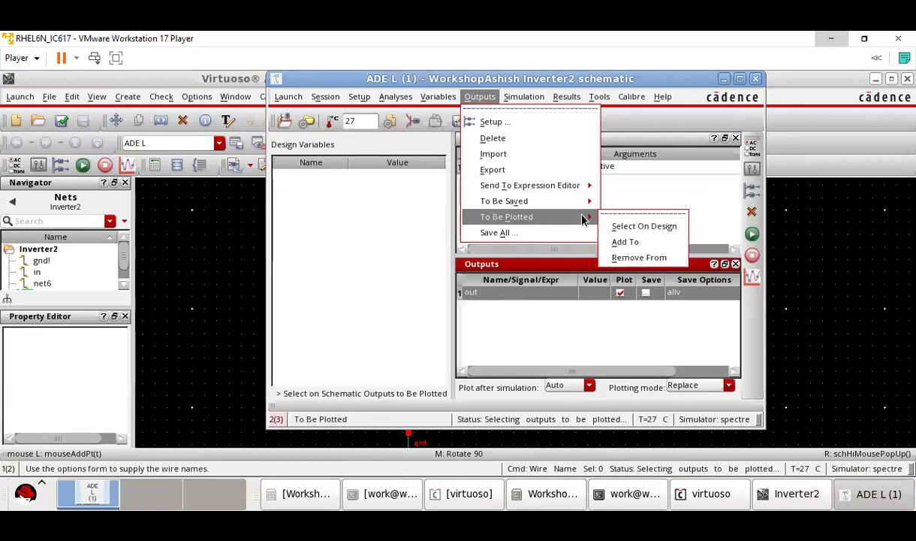
{"action": "left_click", "coordinate": [617, 225]}
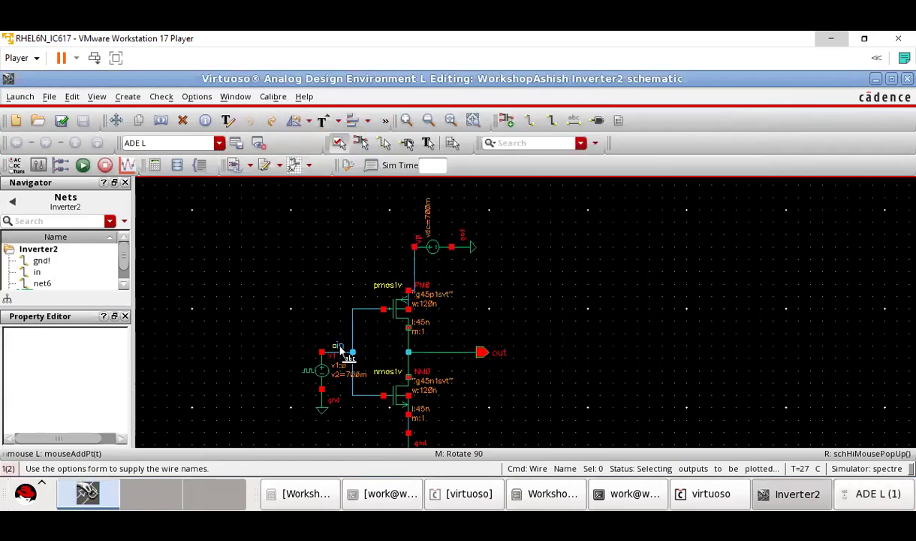
{"action": "left_click", "coordinate": [868, 494]}
{"action": "left_click", "coordinate": [867, 493]}
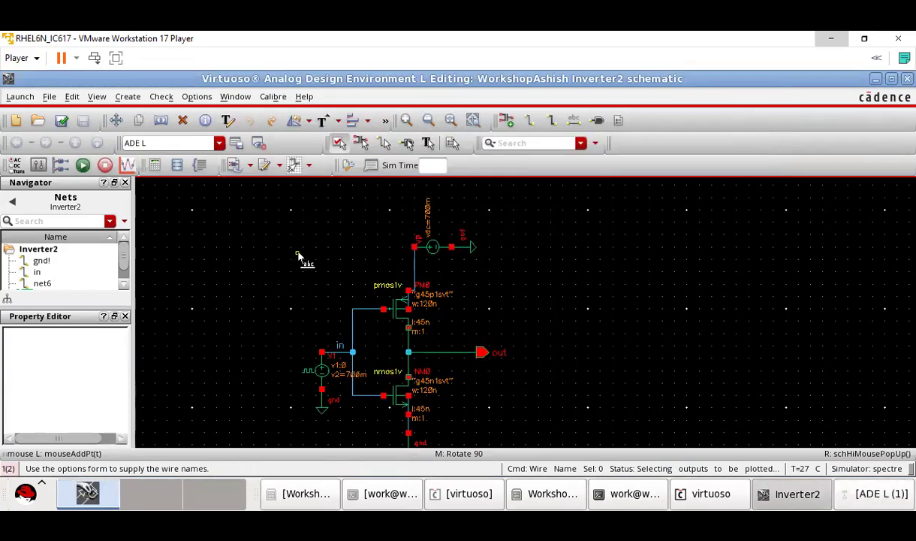
{"action": "key", "text": "Escape"}
{"action": "key", "text": "Escape"}
Add the in net from the schematic as an output to plot in ADE L
{"action": "left_click", "coordinate": [896, 496]}
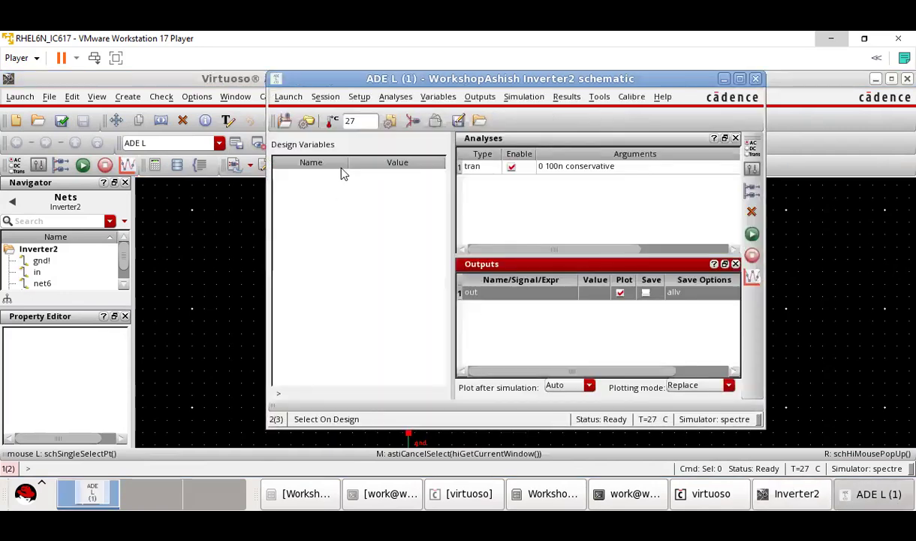
{"action": "left_click", "coordinate": [479, 97]}
{"action": "mouse_move", "coordinate": [525, 216]}
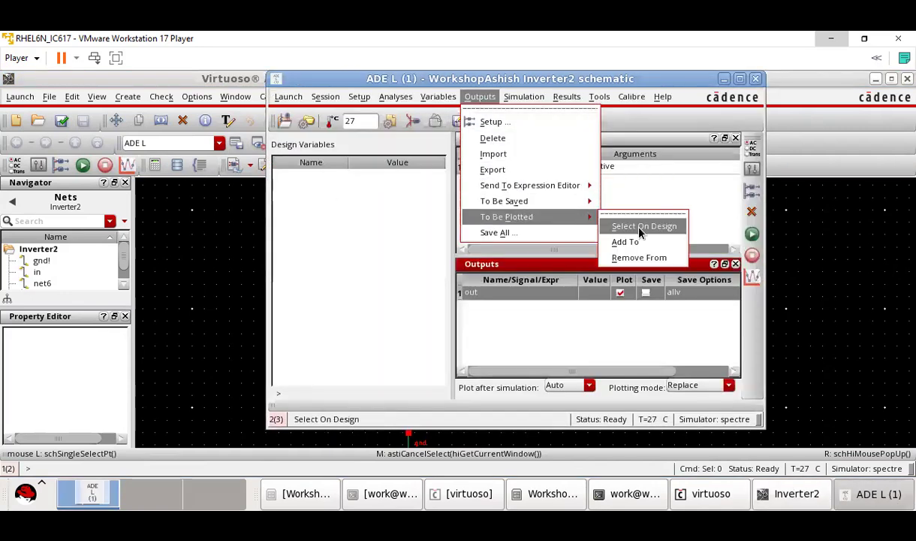
{"action": "left_click", "coordinate": [641, 233]}
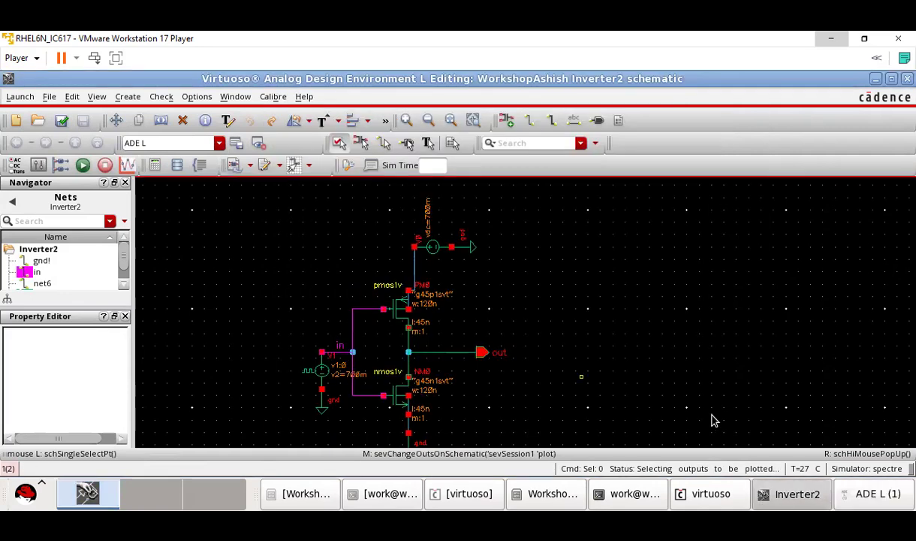
{"action": "left_click", "coordinate": [875, 494]}
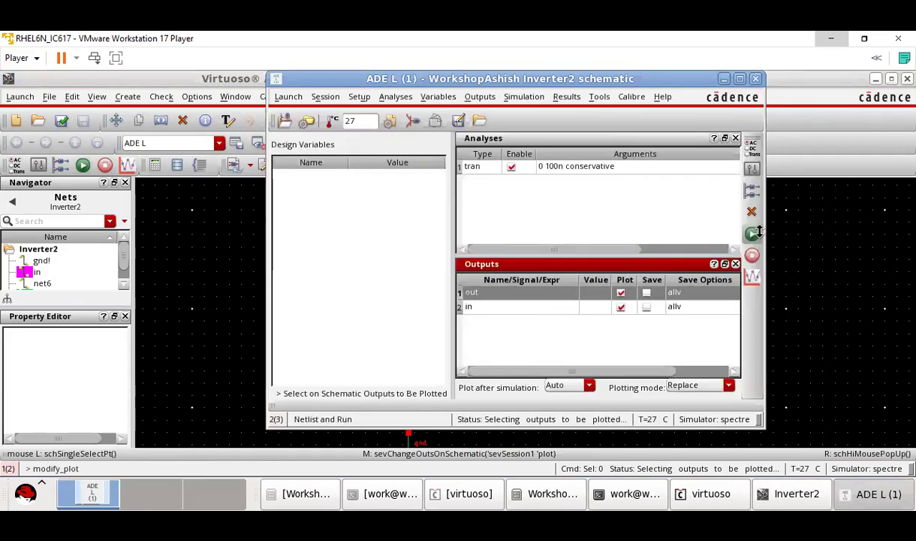
Review the model library setup and accept gpdk045.scs with section mc
{"action": "left_click", "coordinate": [360, 96]}
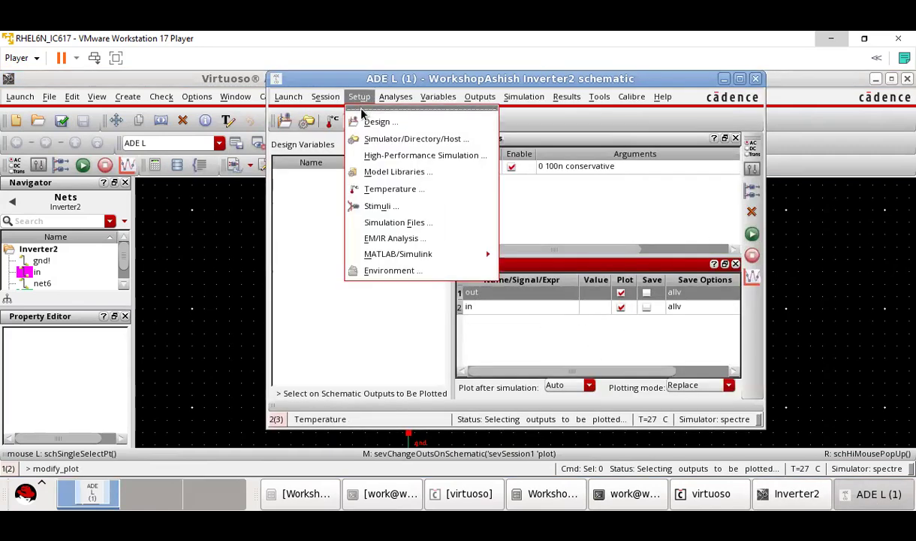
{"action": "left_click", "coordinate": [387, 172]}
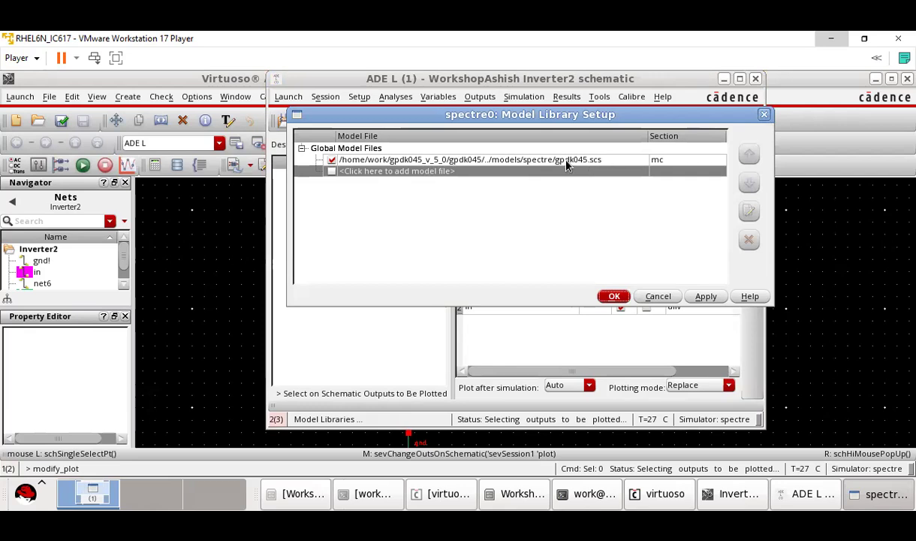
{"action": "left_click", "coordinate": [613, 295]}
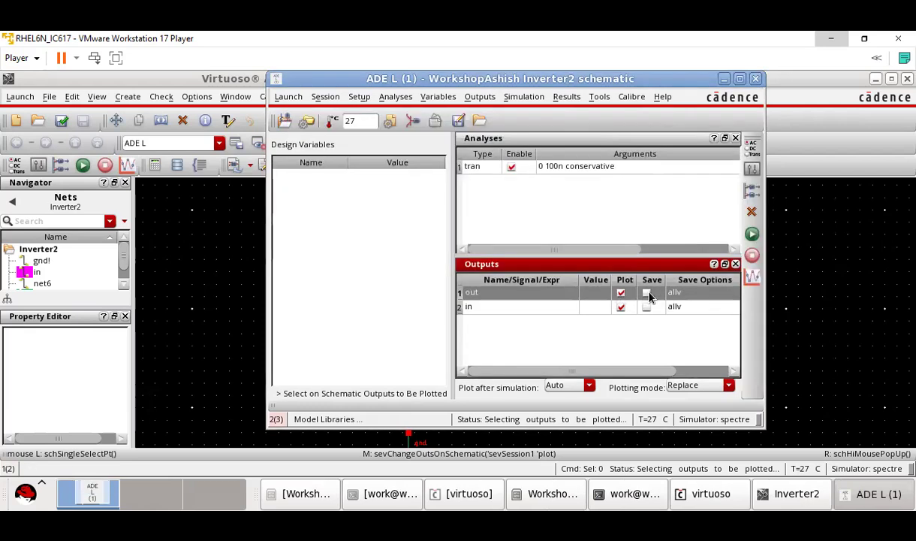
Netlist and run the simulation, and show the in and out waveforms as separate strips in a maximized window
{"action": "left_click", "coordinate": [752, 234]}
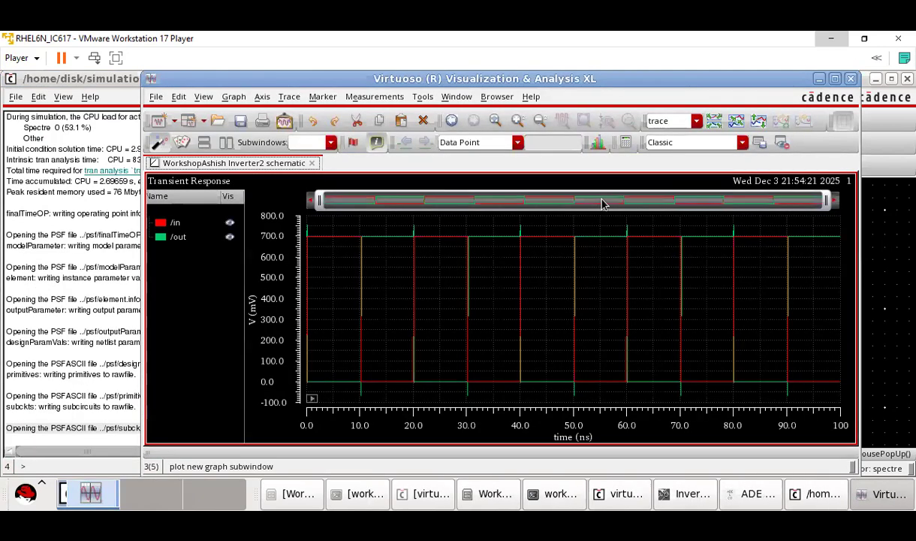
{"action": "left_click", "coordinate": [835, 78]}
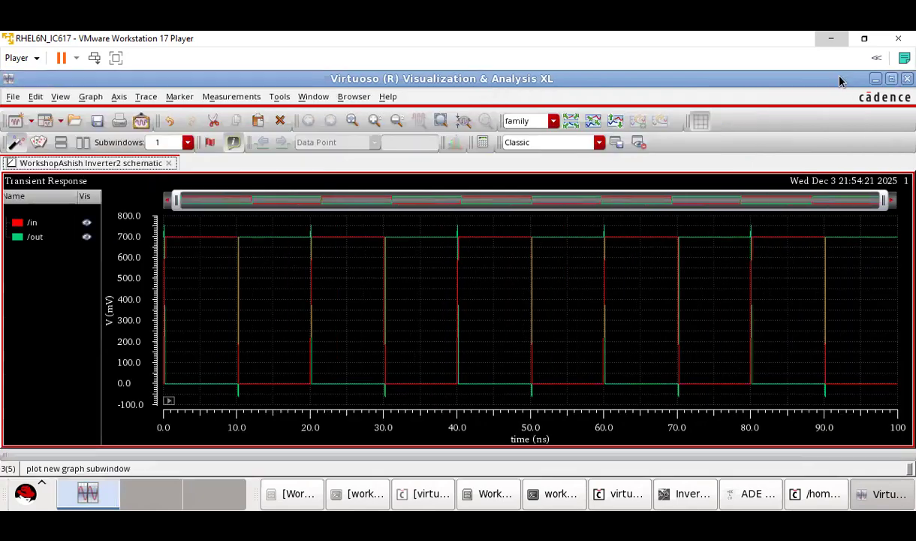
{"action": "left_click", "coordinate": [616, 122]}
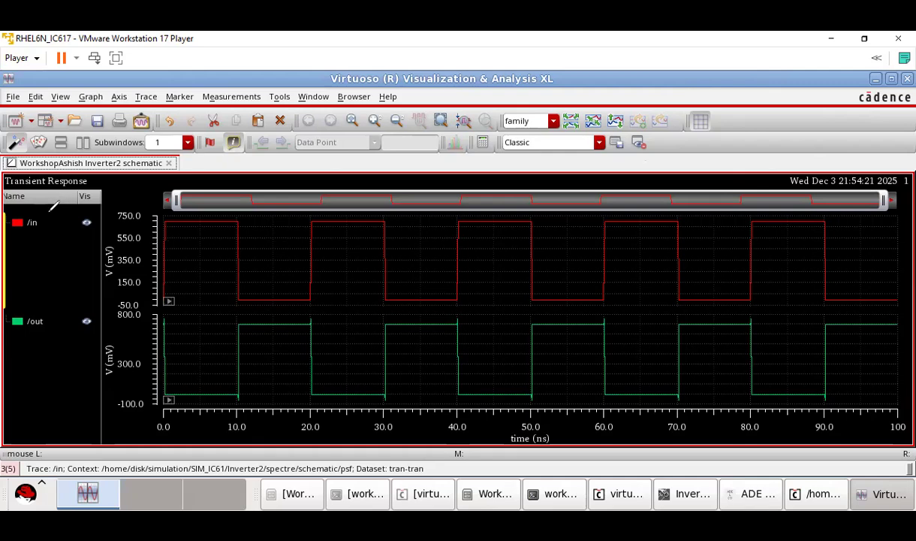
{"action": "left_click_drag", "start_coordinate": [49, 212], "coordinate": [50, 217]}
{"action": "left_click_drag", "start_coordinate": [184, 360], "coordinate": [213, 340]}
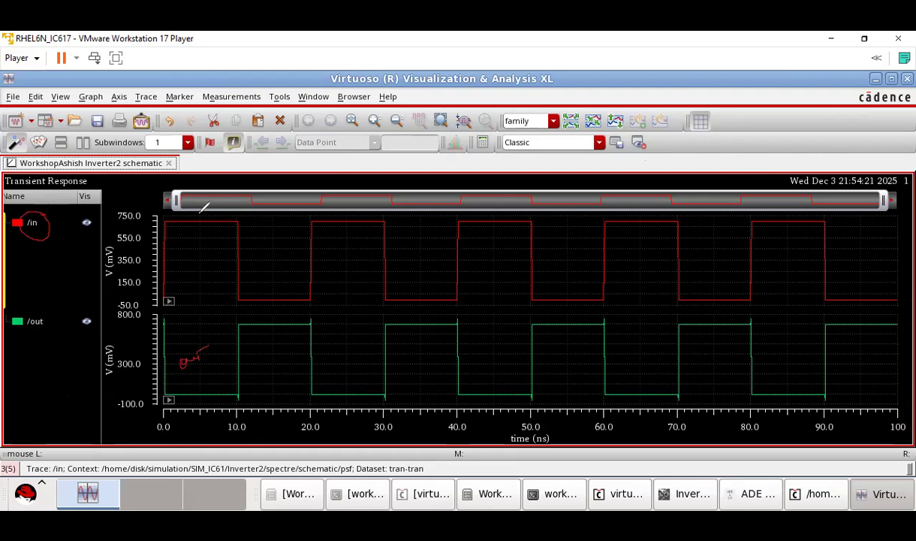
{"action": "left_click_drag", "start_coordinate": [194, 226], "coordinate": [195, 234]}
{"action": "left_click_drag", "start_coordinate": [201, 229], "coordinate": [216, 236]}
{"action": "left_click_drag", "start_coordinate": [269, 288], "coordinate": [269, 298]}
{"action": "left_click_drag", "start_coordinate": [275, 290], "coordinate": [292, 298]}
{"action": "left_click_drag", "start_coordinate": [350, 223], "coordinate": [351, 232]}
{"action": "left_click_drag", "start_coordinate": [355, 225], "coordinate": [373, 228]}
{"action": "mouse_move", "coordinate": [415, 277]}
{"action": "left_mouse_down"}
{"action": "mouse_move", "coordinate": [416, 289]}
{"action": "mouse_move", "coordinate": [425, 284]}
{"action": "left_mouse_up"}
{"action": "left_click_drag", "start_coordinate": [427, 285], "coordinate": [433, 283]}
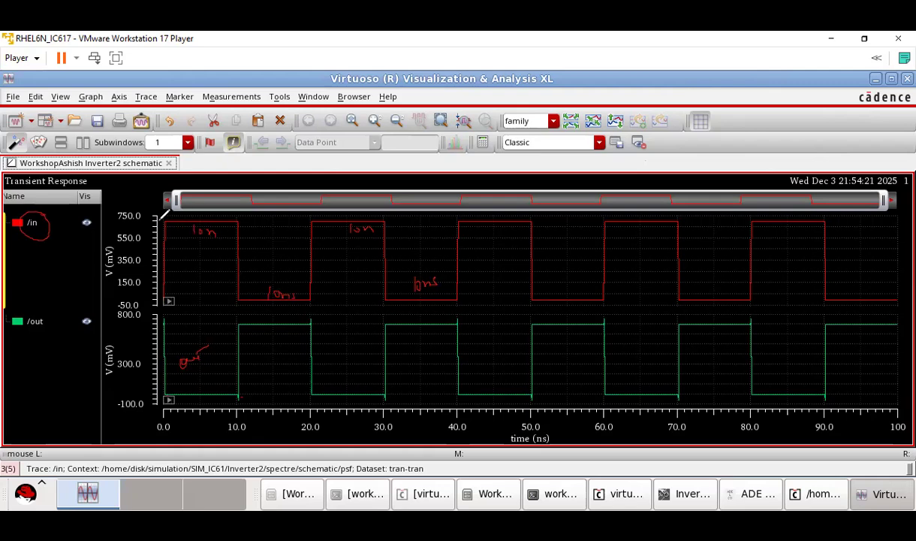
{"action": "left_click_drag", "start_coordinate": [194, 213], "coordinate": [233, 216]}
{"action": "mouse_move", "coordinate": [248, 284]}
{"action": "left_mouse_down"}
{"action": "mouse_move", "coordinate": [262, 287]}
{"action": "mouse_move", "coordinate": [272, 275]}
{"action": "left_mouse_up"}
{"action": "left_click_drag", "start_coordinate": [195, 383], "coordinate": [209, 379]}
{"action": "left_click_drag", "start_coordinate": [260, 332], "coordinate": [279, 328]}
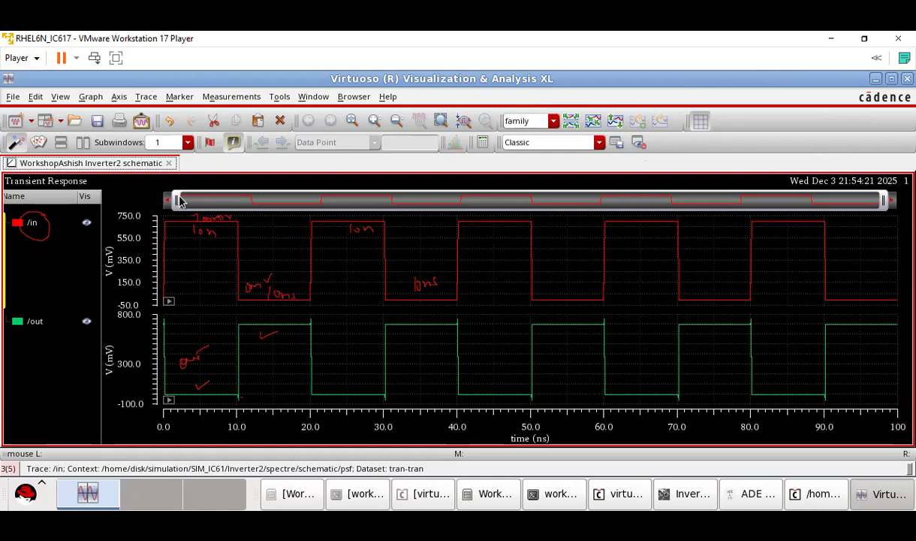
Narrow the waveform time range to the falling edge of in near 30.2 ns to examine both signals' transitions
{"action": "left_click_drag", "start_coordinate": [176, 206], "coordinate": [388, 215]}
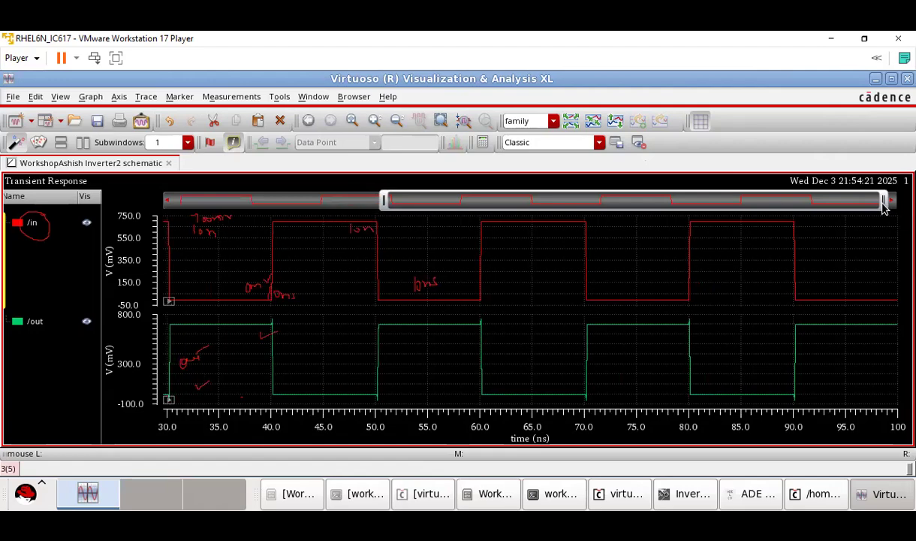
{"action": "left_click_drag", "start_coordinate": [888, 204], "coordinate": [388, 204]}
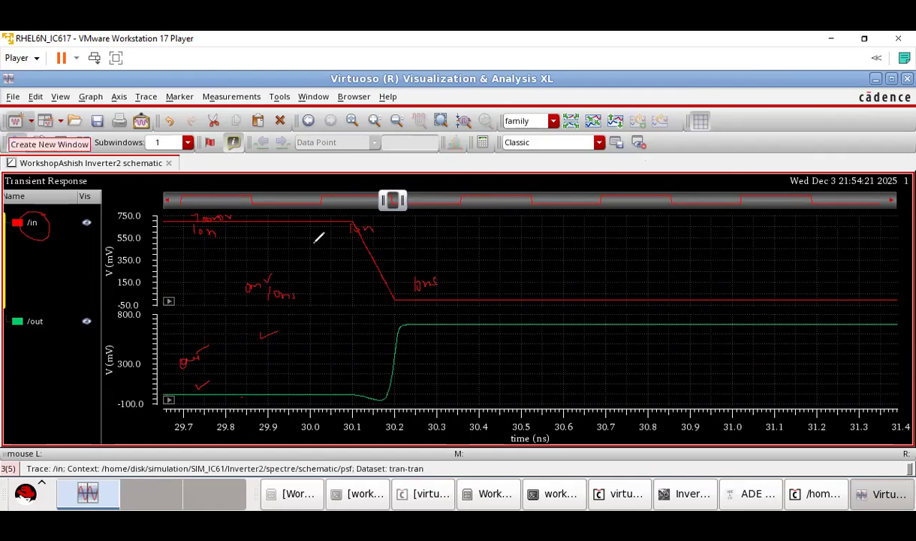
{"action": "mouse_move", "coordinate": [398, 292]}
{"action": "left_mouse_down"}
{"action": "mouse_move", "coordinate": [386, 304]}
{"action": "mouse_move", "coordinate": [394, 290]}
{"action": "left_mouse_up"}
{"action": "left_click_drag", "start_coordinate": [399, 320], "coordinate": [404, 320]}
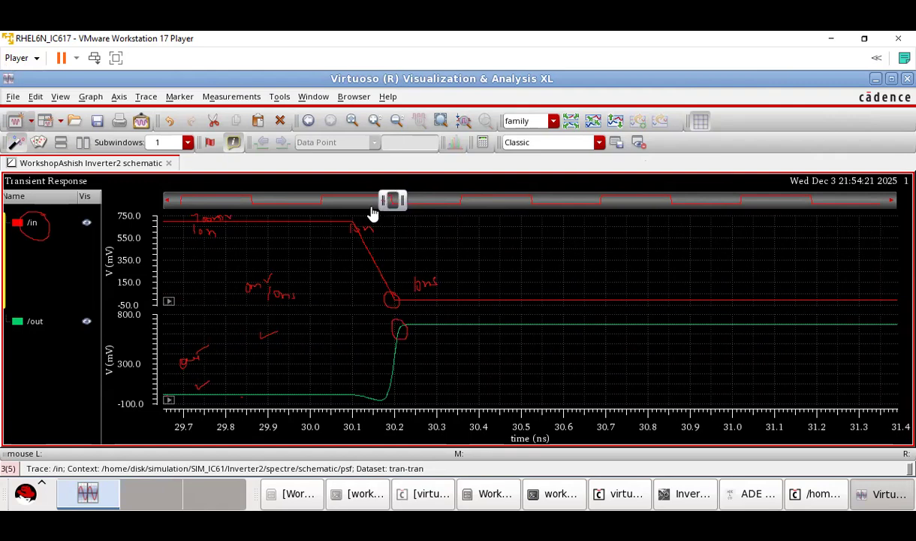
{"action": "mouse_move", "coordinate": [389, 204]}
{"action": "left_mouse_down"}
{"action": "mouse_move", "coordinate": [376, 203]}
{"action": "mouse_move", "coordinate": [397, 205]}
{"action": "left_mouse_up"}
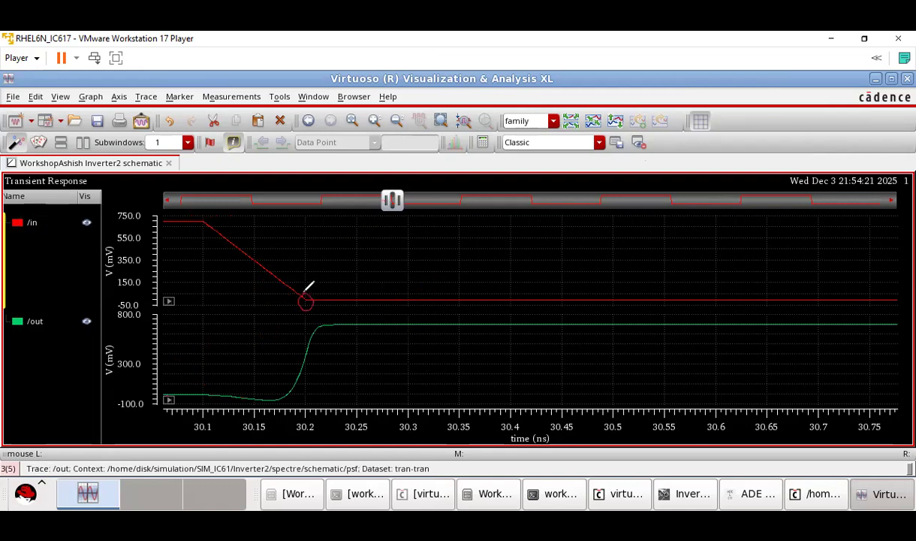
{"action": "mouse_move", "coordinate": [318, 321]}
{"action": "left_mouse_down"}
{"action": "mouse_move", "coordinate": [330, 339]}
{"action": "mouse_move", "coordinate": [327, 320]}
{"action": "mouse_move", "coordinate": [314, 320]}
{"action": "left_mouse_up"}
{"action": "left_click", "coordinate": [83, 122]}
{"action": "mouse_move", "coordinate": [257, 253]}
{"action": "left_mouse_down"}
{"action": "mouse_move", "coordinate": [245, 261]}
{"action": "mouse_move", "coordinate": [259, 253]}
{"action": "left_mouse_up"}
{"action": "mouse_move", "coordinate": [303, 349]}
{"action": "left_mouse_down"}
{"action": "mouse_move", "coordinate": [312, 368]}
{"action": "mouse_move", "coordinate": [304, 348]}
{"action": "left_mouse_up"}
{"action": "mouse_move", "coordinate": [252, 267]}
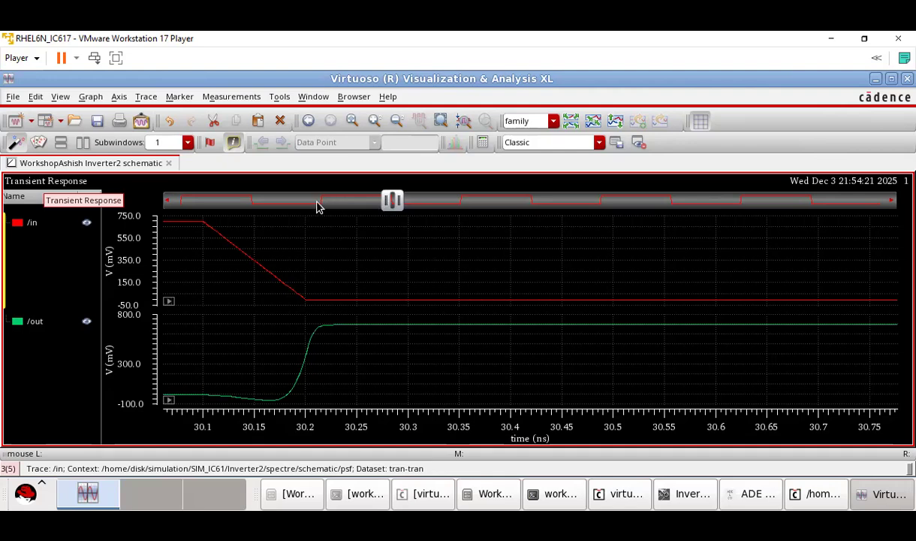
Widen the waveform time range to the full 0 to 100 ns and close the waveform window
{"action": "left_click_drag", "start_coordinate": [385, 200], "coordinate": [170, 201]}
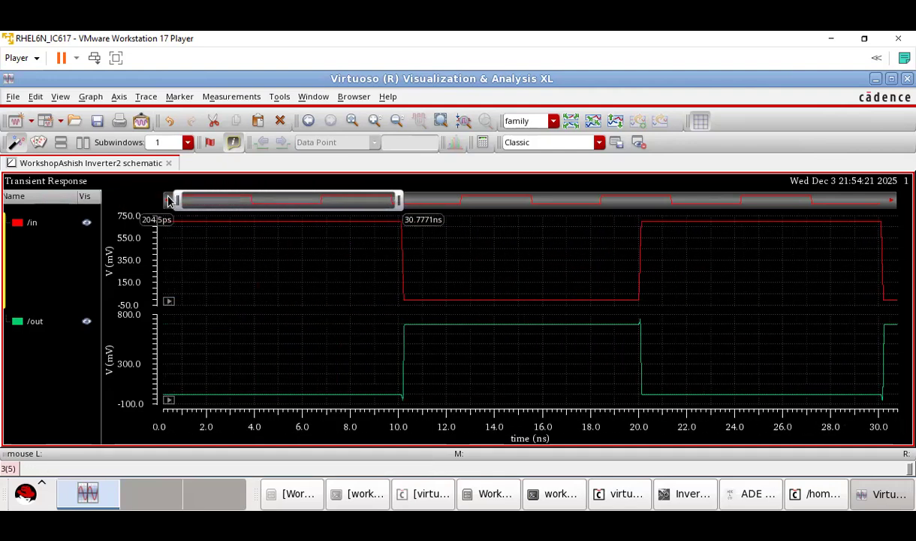
{"action": "left_click_drag", "start_coordinate": [399, 199], "coordinate": [905, 199]}
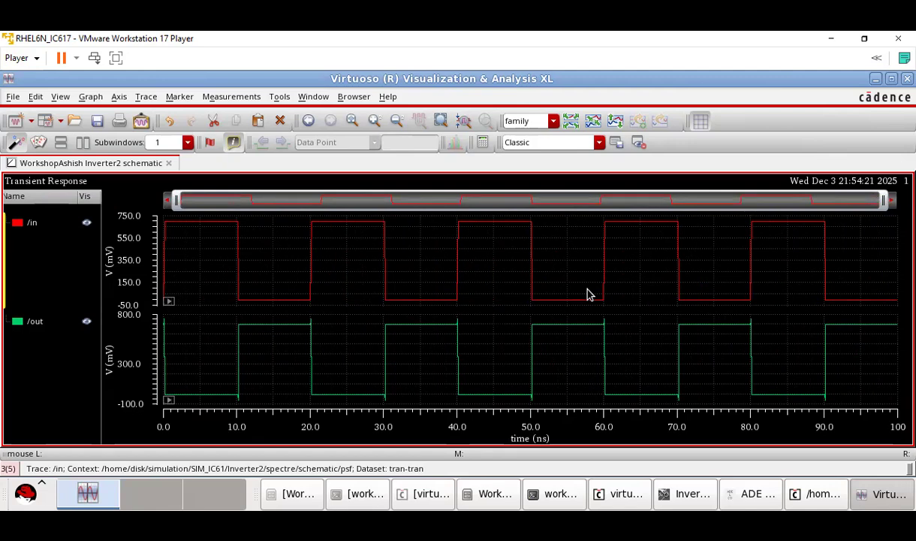
{"action": "left_click", "coordinate": [907, 79]}
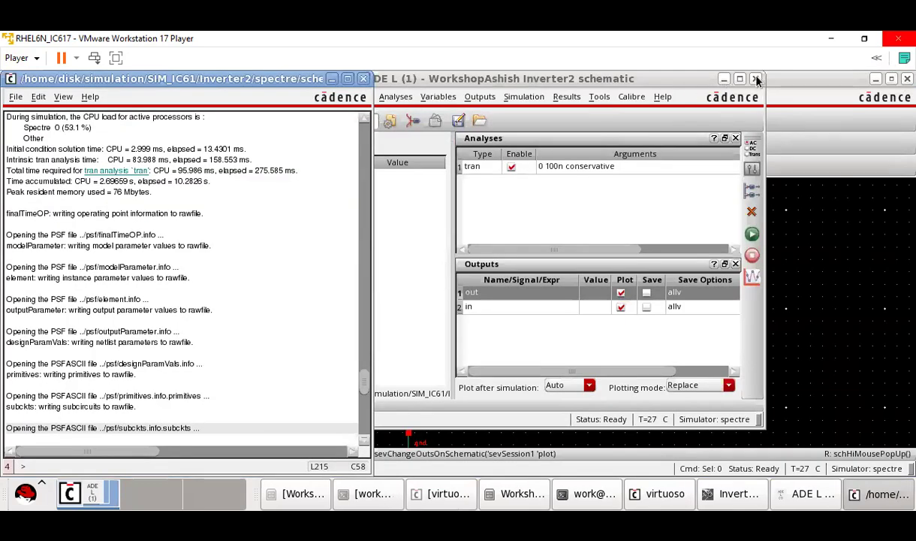
Minimize the simulation log and close ADE L, saving its state as state1 in ~/.artist_states
{"action": "left_click", "coordinate": [332, 78]}
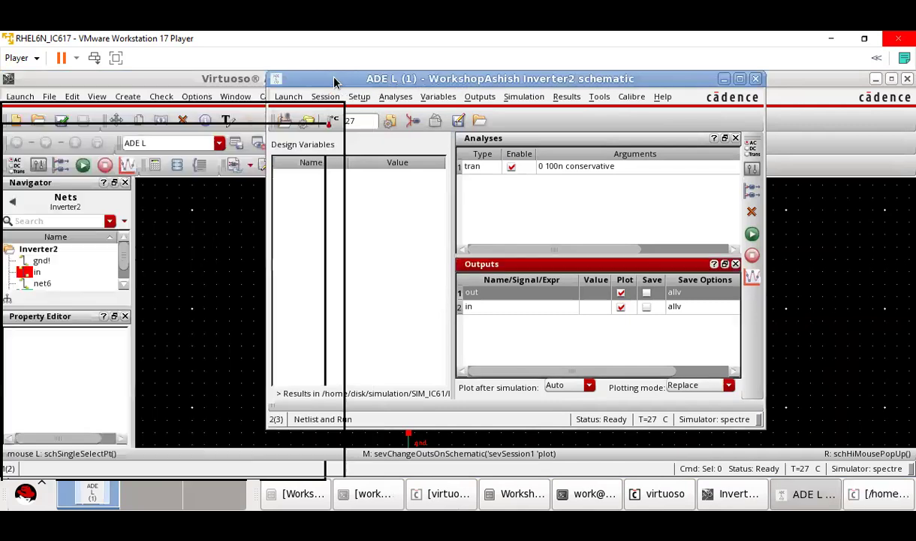
{"action": "left_click", "coordinate": [755, 79]}
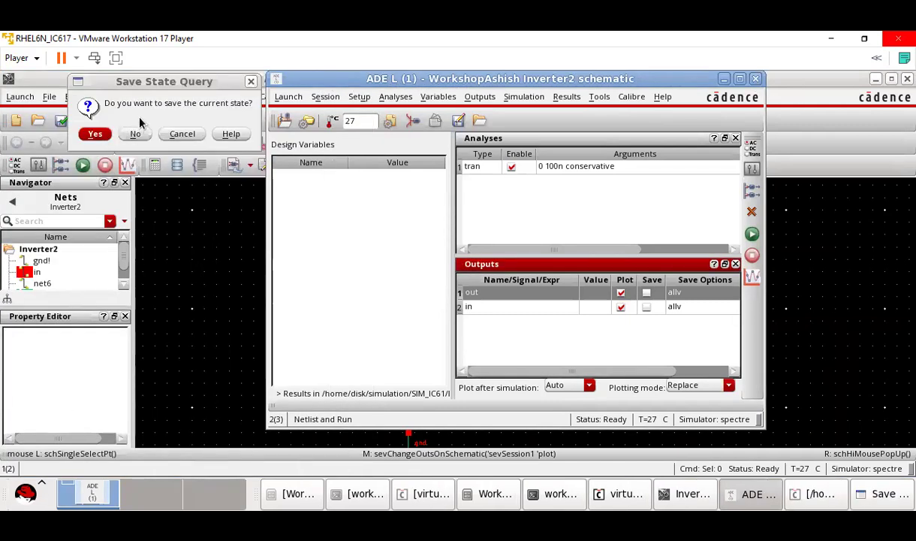
{"action": "left_click", "coordinate": [102, 135]}
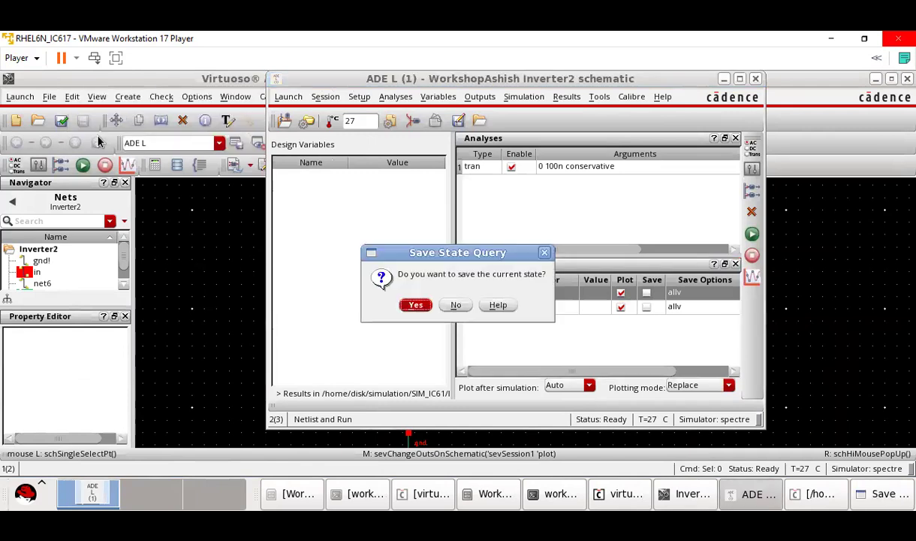
{"action": "left_click", "coordinate": [410, 304]}
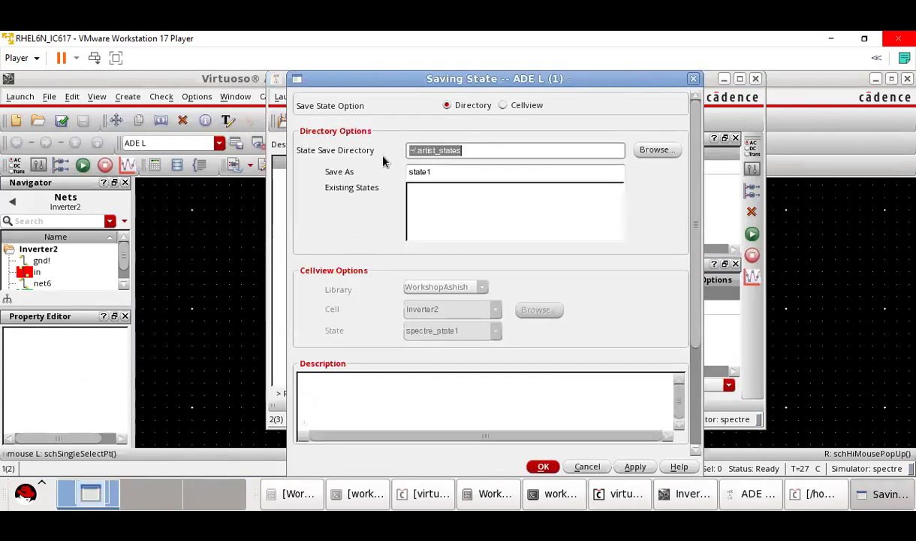
{"action": "key", "text": "Tab"}
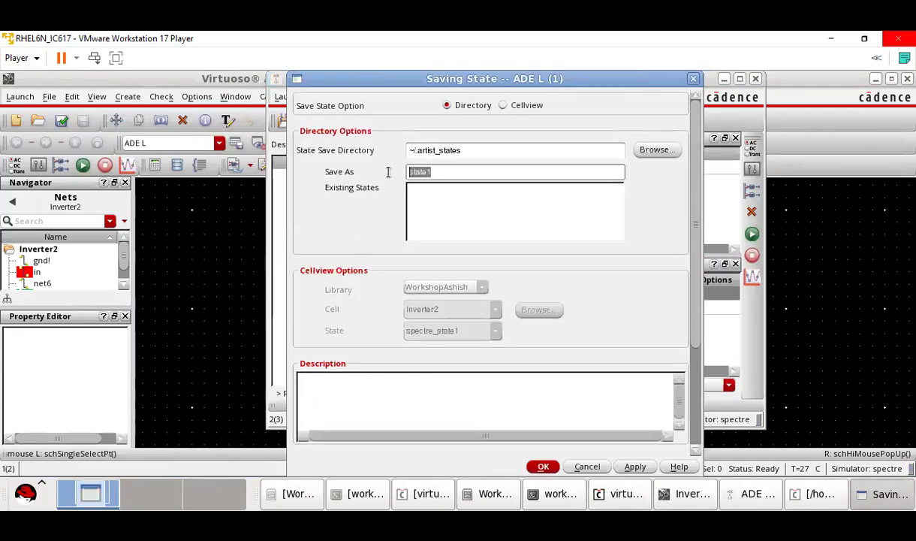
{"action": "left_click", "coordinate": [543, 467]}
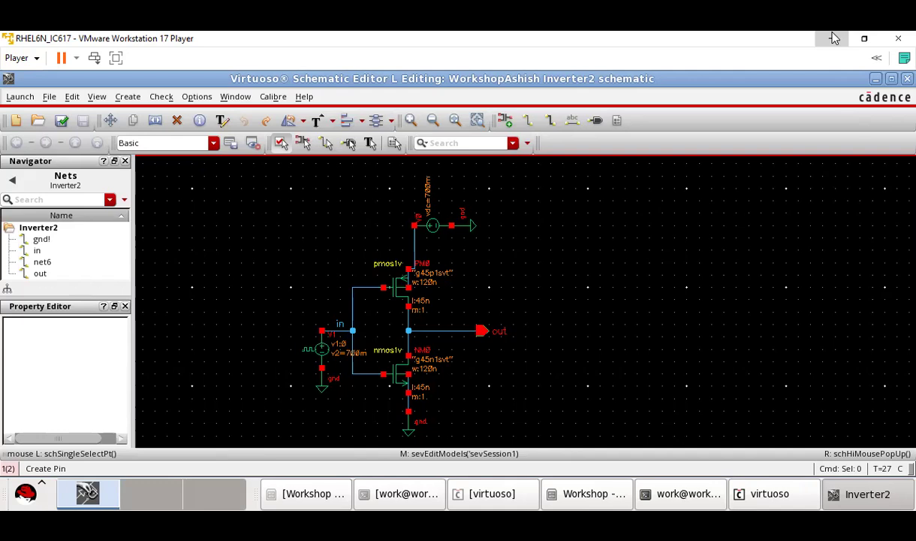
Delete the DC supply, the pulse source, all three ground symbols and the in wire label from the inverter schematic
{"action": "key", "text": "Escape"}
{"action": "left_click", "coordinate": [173, 122]}
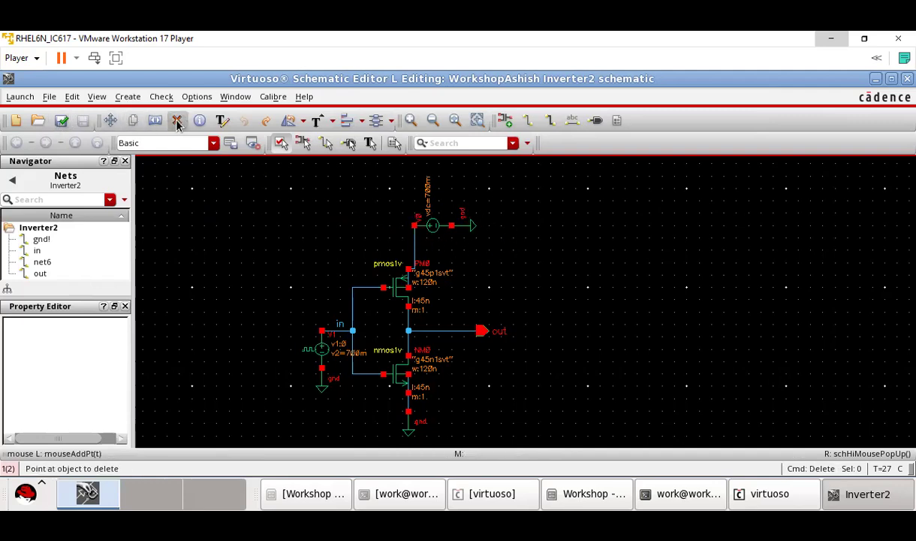
{"action": "left_click", "coordinate": [440, 230]}
{"action": "left_click", "coordinate": [474, 232]}
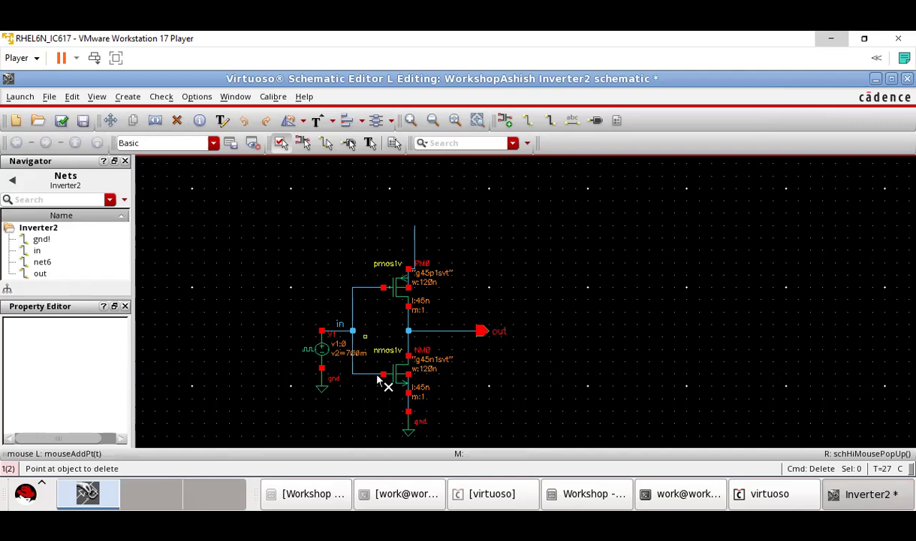
{"action": "left_click", "coordinate": [413, 430]}
{"action": "left_click", "coordinate": [323, 381]}
{"action": "left_click", "coordinate": [323, 349]}
{"action": "left_click", "coordinate": [338, 324]}
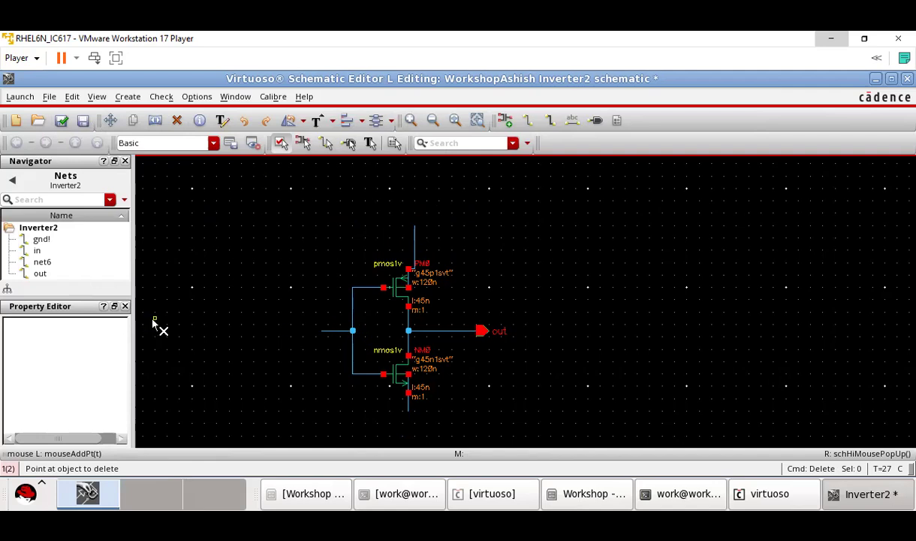
{"action": "key", "text": "Escape"}
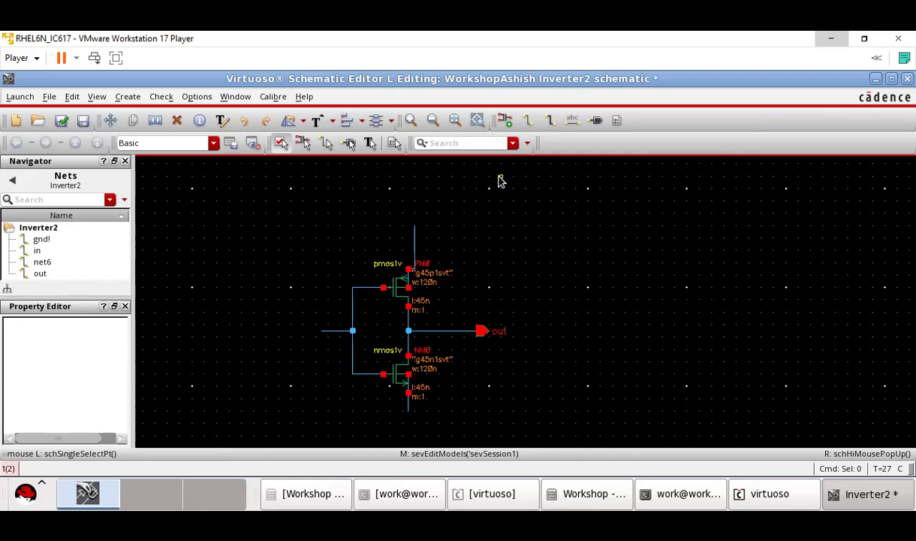
Place an input pin named VIN on the open end of the inverter's gate wire
{"action": "left_click", "coordinate": [593, 123]}
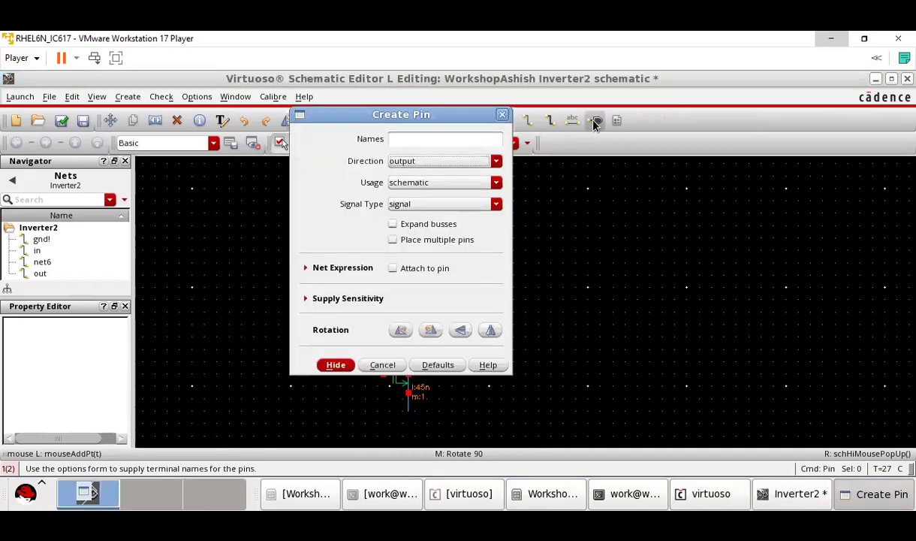
{"action": "left_click", "coordinate": [454, 162]}
{"action": "left_click", "coordinate": [453, 176]}
{"action": "left_click", "coordinate": [433, 143]}
{"action": "type", "text": "VIN"}
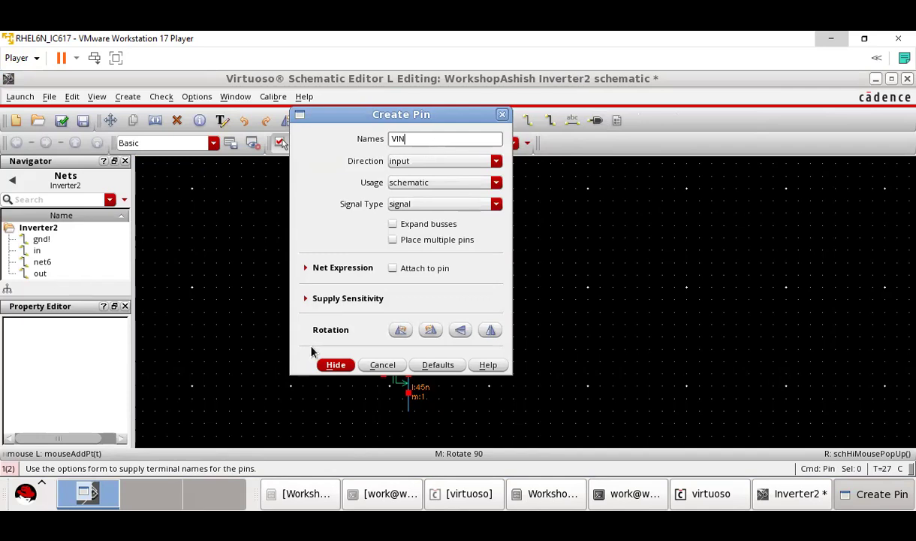
{"action": "left_click", "coordinate": [331, 365]}
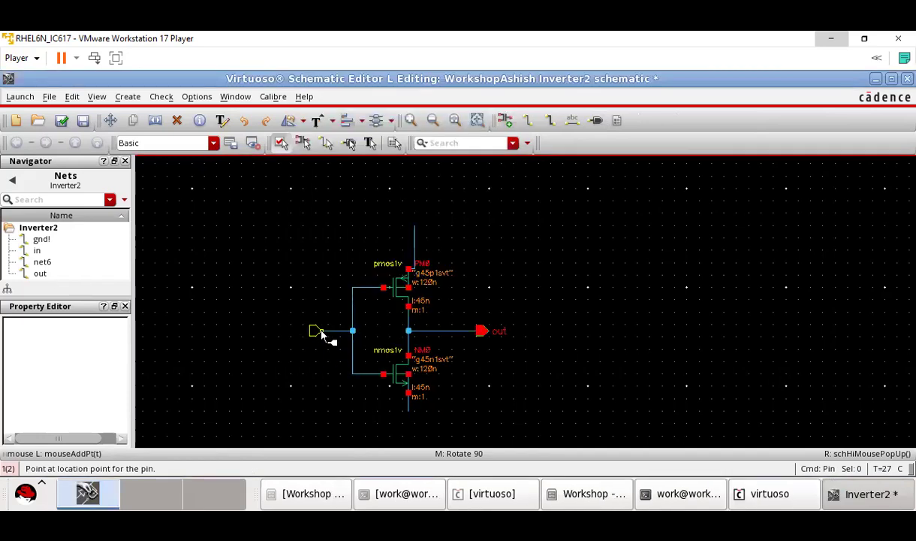
{"action": "left_click", "coordinate": [323, 336]}
Place an input pin named GND, pointing upward, on the open end of the NMOS source wire
{"action": "left_click", "coordinate": [594, 122]}
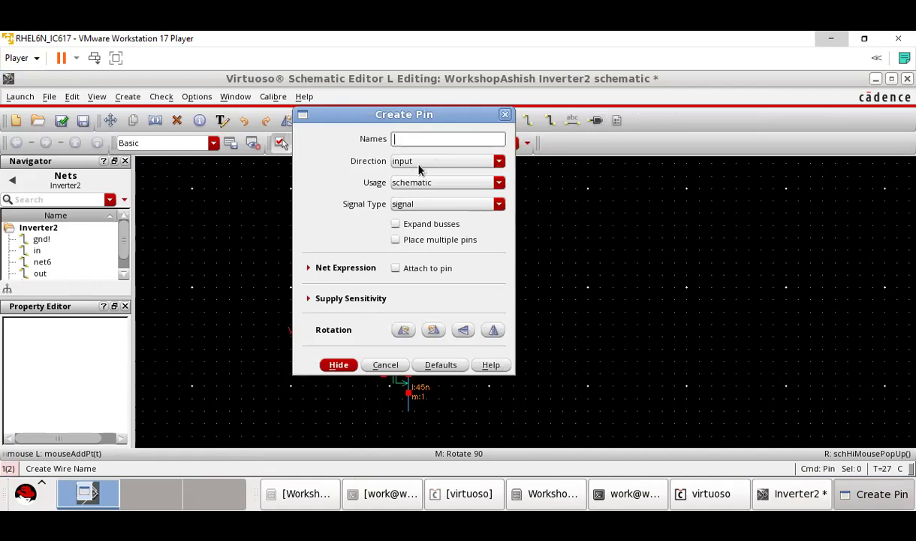
{"action": "type", "text": "GND"}
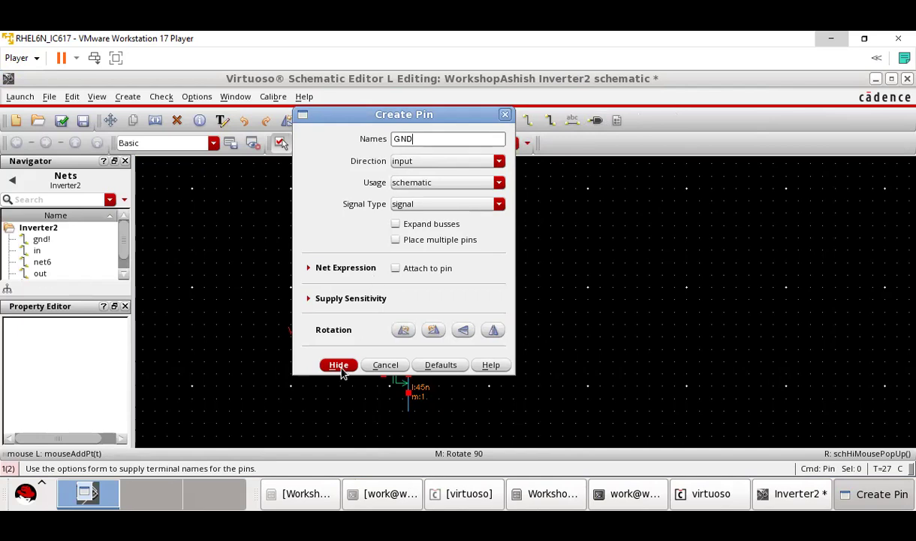
{"action": "left_click", "coordinate": [339, 365]}
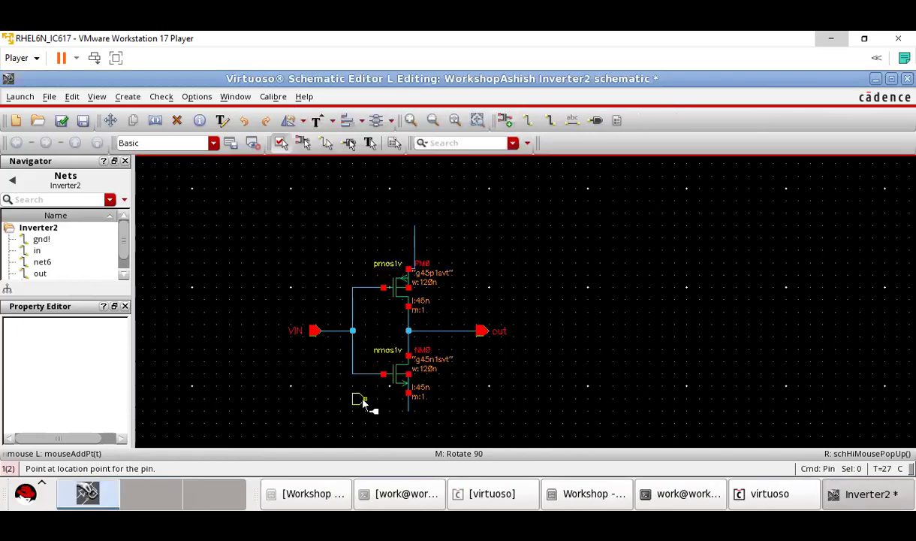
{"action": "left_click", "coordinate": [408, 417]}
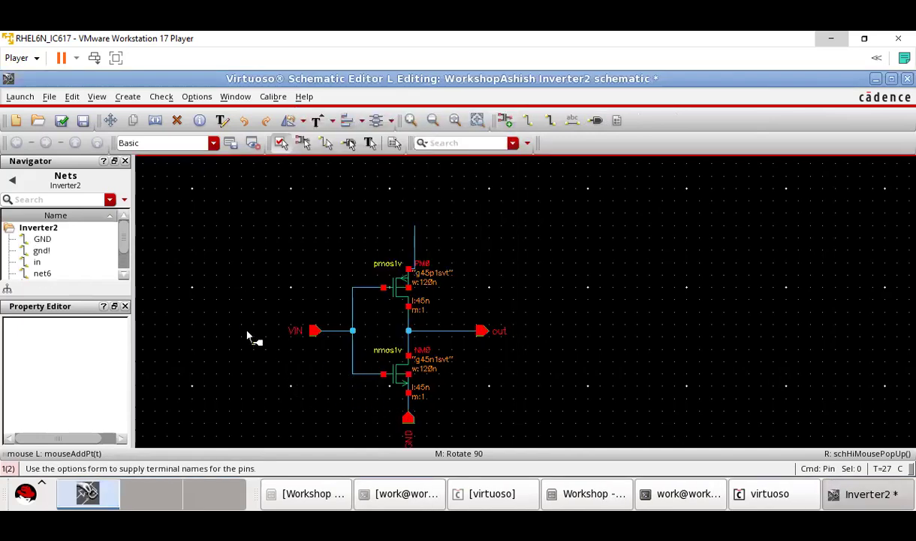
Place an input pin named VDD on the open end of the PMOS source wire, and check and save the schematic
{"action": "left_click", "coordinate": [572, 119]}
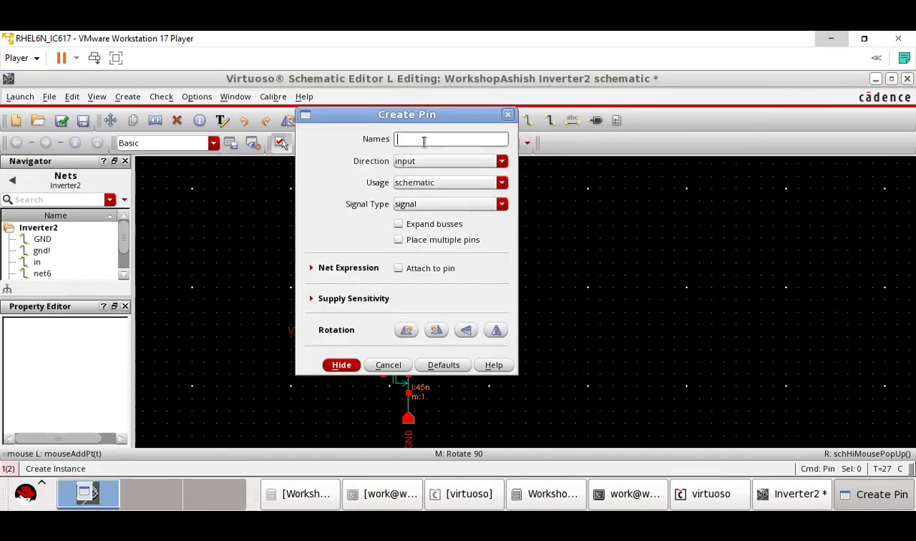
{"action": "type", "text": "VDD"}
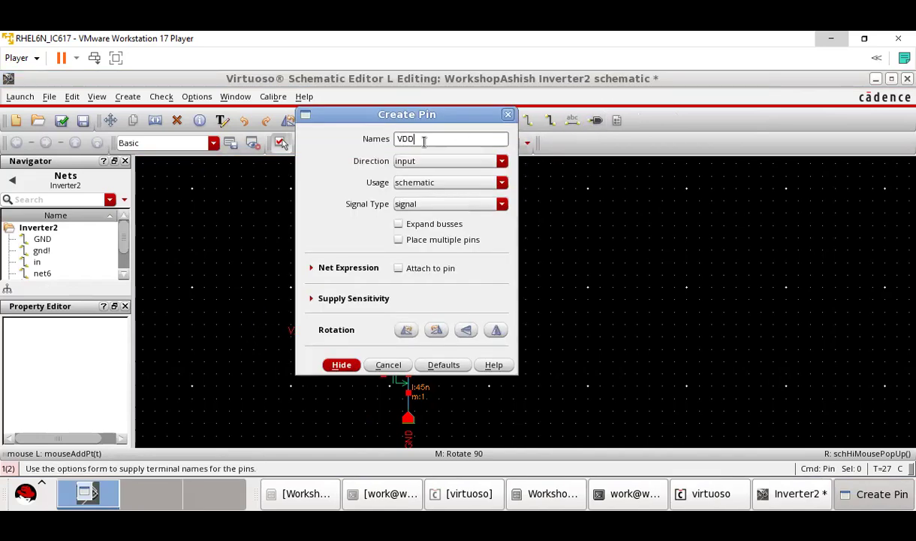
{"action": "left_click", "coordinate": [339, 364]}
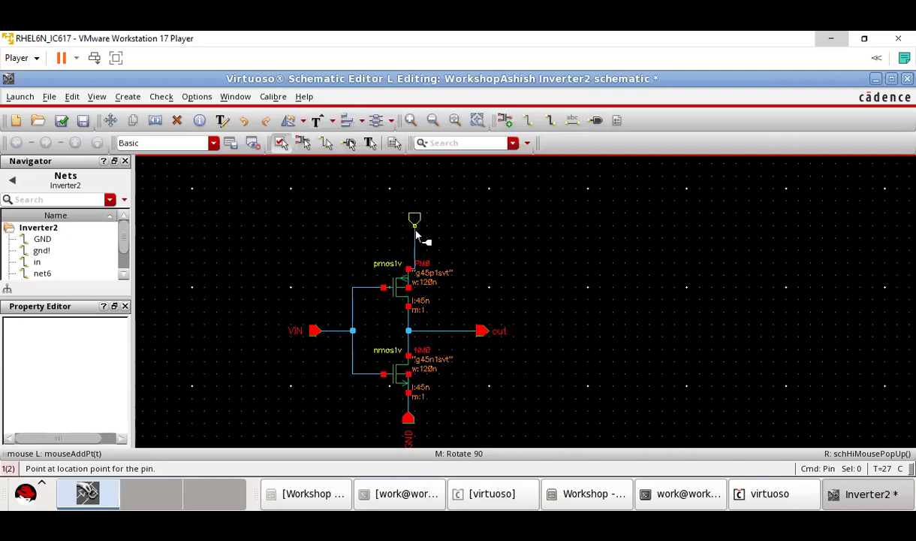
{"action": "left_click", "coordinate": [416, 229]}
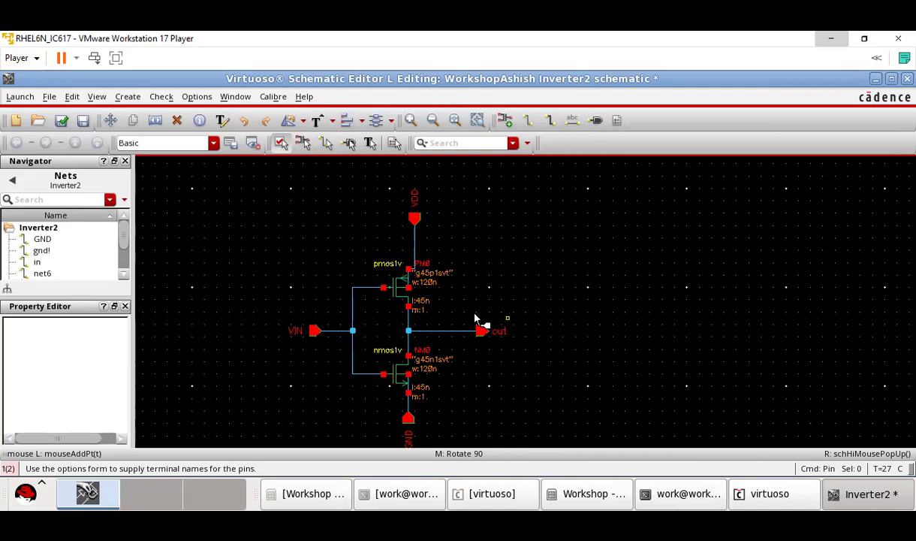
{"action": "left_click", "coordinate": [61, 122]}
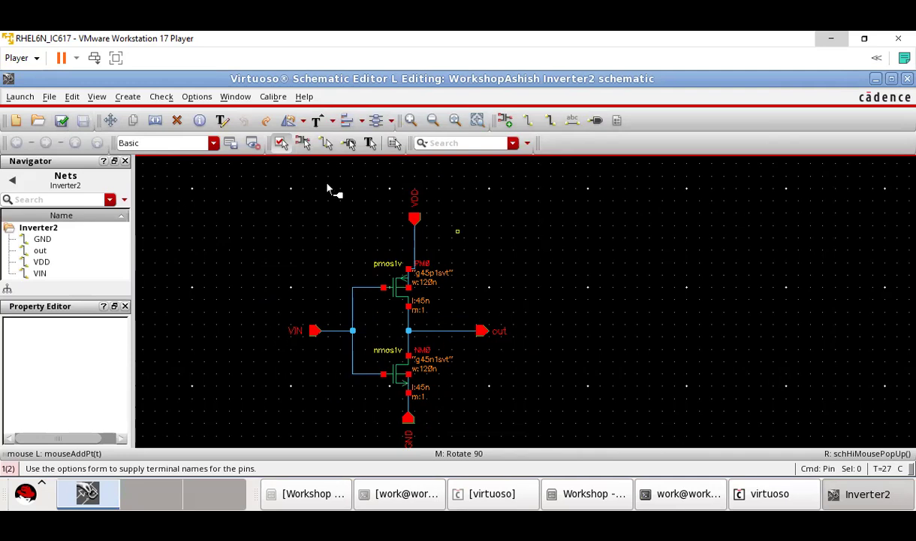
Start creating a symbol cellview of Inverter2 from its schematic view, with schematicSymbol as the data type
{"action": "key", "text": "Delete"}
{"action": "left_click", "coordinate": [126, 99]}
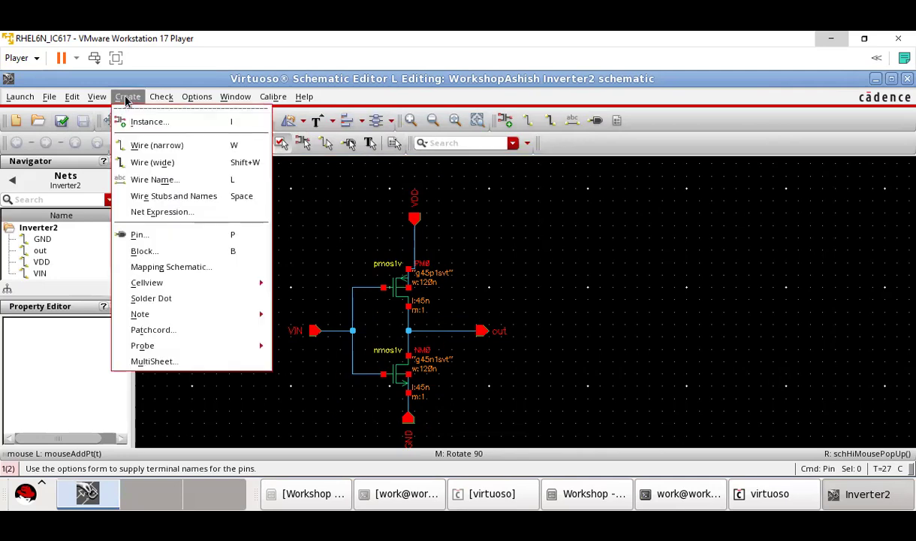
{"action": "mouse_move", "coordinate": [178, 285]}
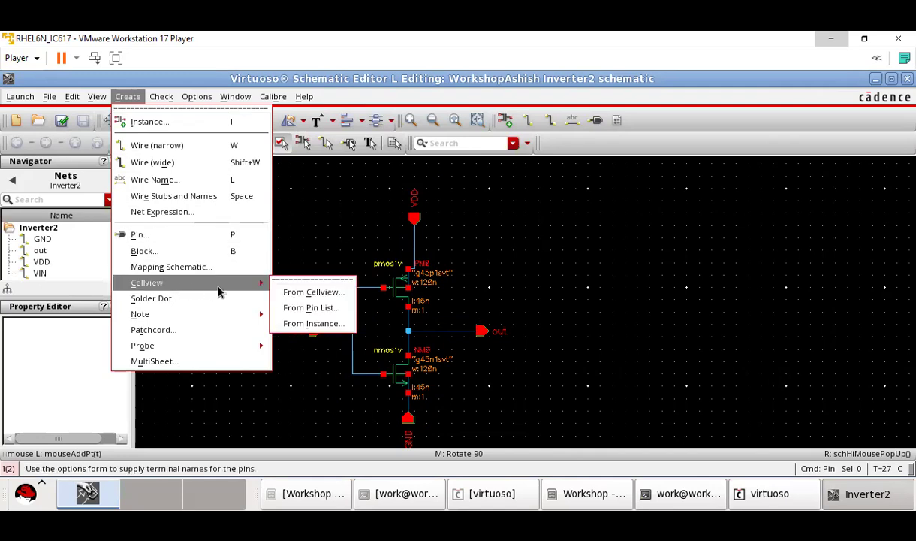
{"action": "left_click", "coordinate": [307, 296]}
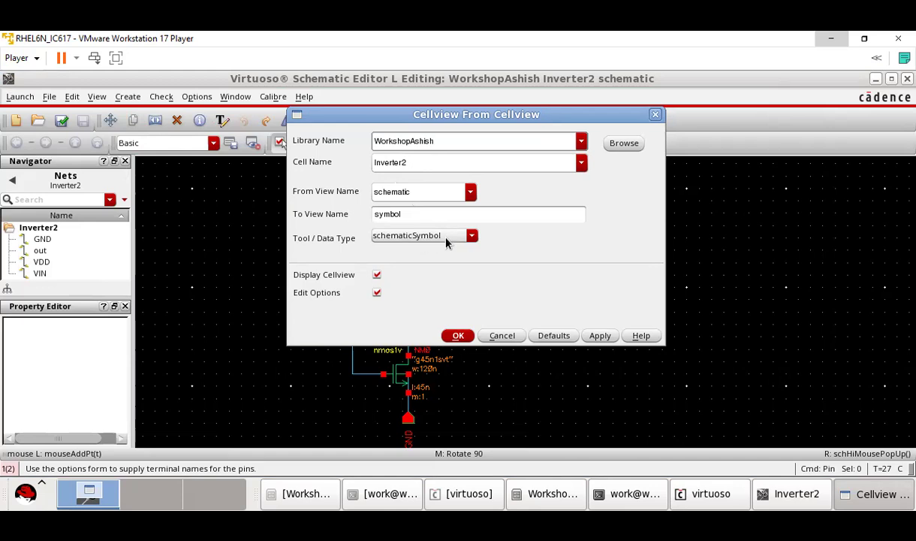
{"action": "left_click", "coordinate": [459, 336]}
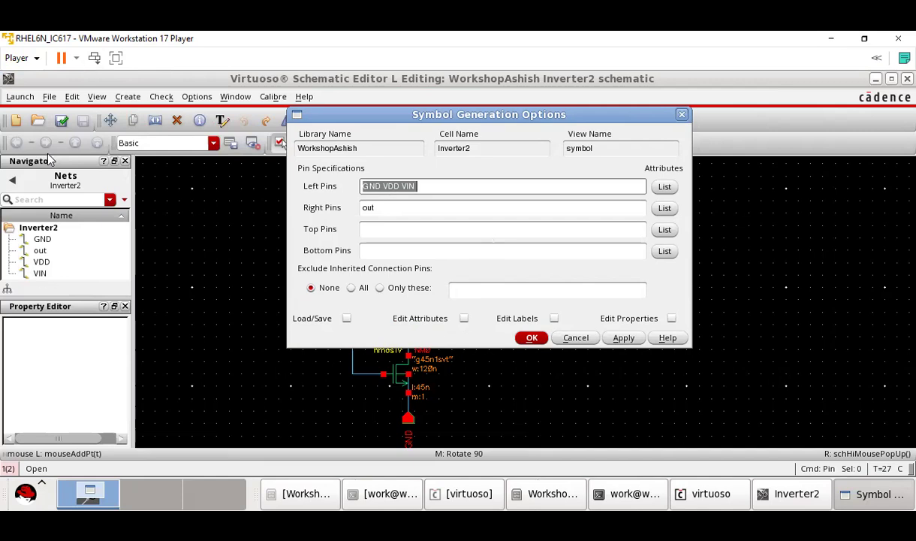
{"action": "mouse_move", "coordinate": [743, 219]}
{"action": "left_mouse_down"}
{"action": "mouse_move", "coordinate": [772, 235]}
{"action": "mouse_move", "coordinate": [778, 223]}
{"action": "mouse_move", "coordinate": [781, 235]}
{"action": "mouse_move", "coordinate": [811, 224]}
{"action": "left_mouse_up"}
{"action": "mouse_move", "coordinate": [731, 237]}
{"action": "left_mouse_down"}
{"action": "mouse_move", "coordinate": [748, 236]}
{"action": "mouse_move", "coordinate": [730, 218]}
{"action": "mouse_move", "coordinate": [748, 222]}
{"action": "left_mouse_up"}
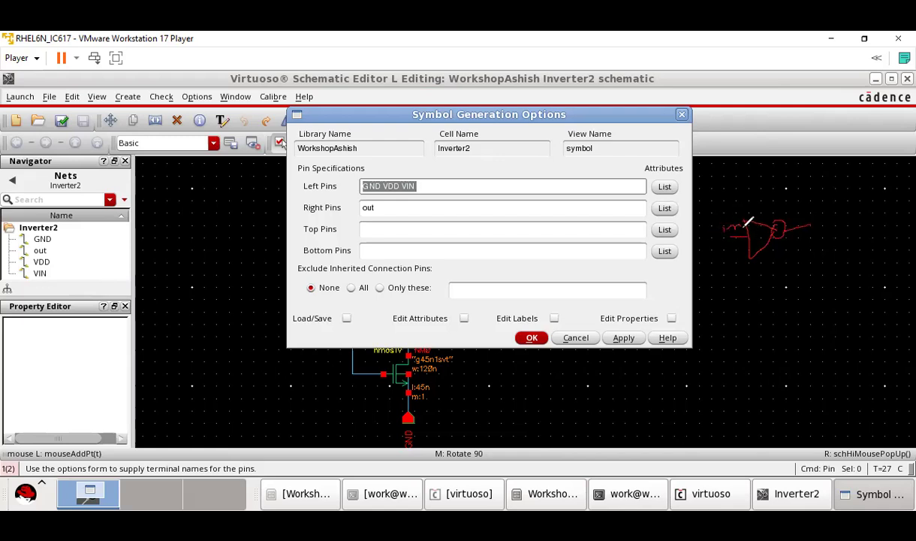
{"action": "mouse_move", "coordinate": [814, 227]}
{"action": "left_mouse_down"}
{"action": "mouse_move", "coordinate": [832, 212]}
{"action": "mouse_move", "coordinate": [831, 220]}
{"action": "left_mouse_up"}
{"action": "left_click_drag", "start_coordinate": [753, 206], "coordinate": [764, 224]}
{"action": "left_click_drag", "start_coordinate": [755, 190], "coordinate": [778, 190]}
{"action": "mouse_move", "coordinate": [762, 250]}
{"action": "left_mouse_down"}
{"action": "mouse_move", "coordinate": [782, 286]}
{"action": "mouse_move", "coordinate": [796, 280]}
{"action": "left_mouse_up"}
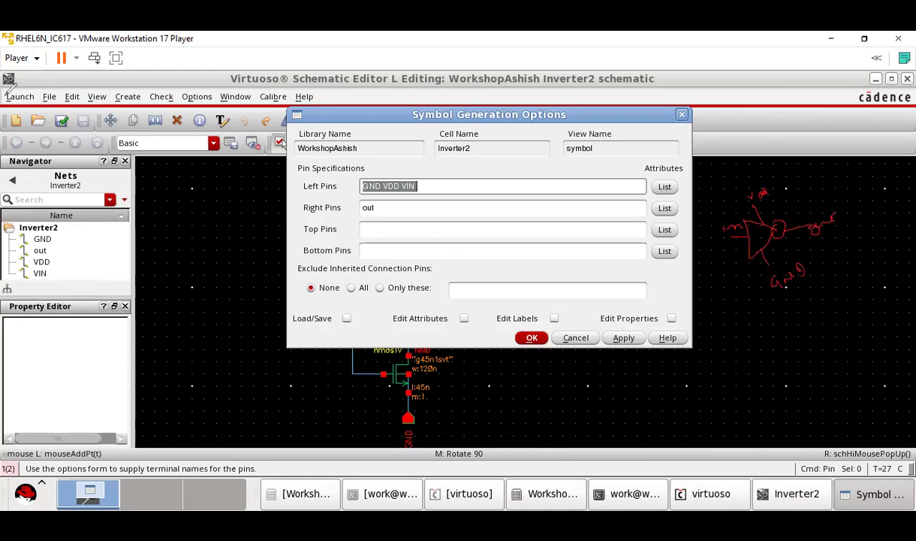
Generate the symbol with VIN as left pin, out as right pin, VDD as top pin and GND as bottom pin
{"action": "left_click", "coordinate": [396, 189]}
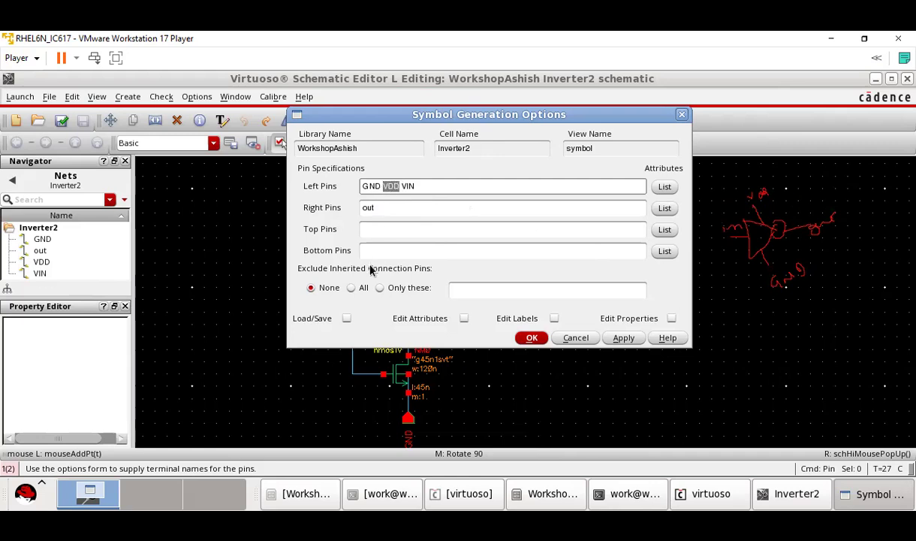
{"action": "key", "text": "BackSpace"}
{"action": "left_click", "coordinate": [379, 230]}
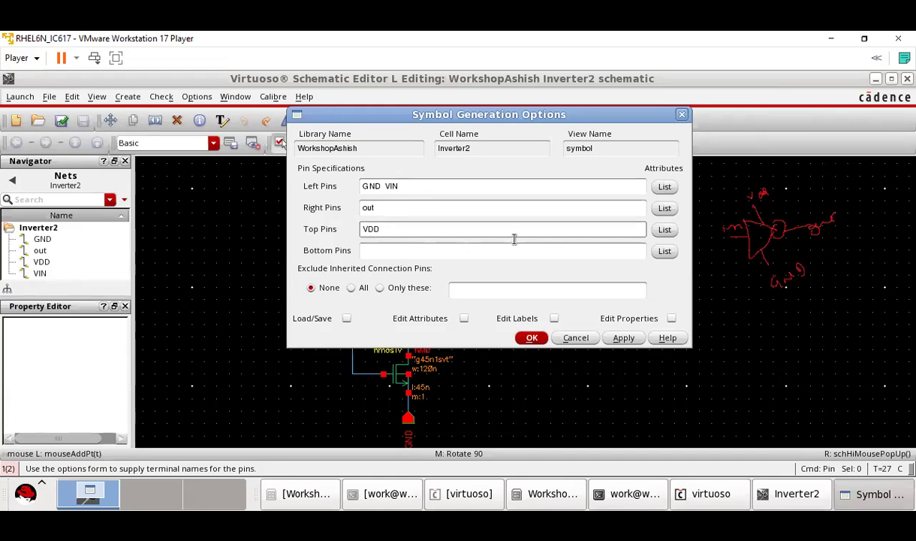
{"action": "left_click", "coordinate": [379, 187]}
{"action": "left_click_drag", "start_coordinate": [381, 186], "coordinate": [360, 187]}
{"action": "key", "text": "BackSpace"}
{"action": "left_click", "coordinate": [370, 252]}
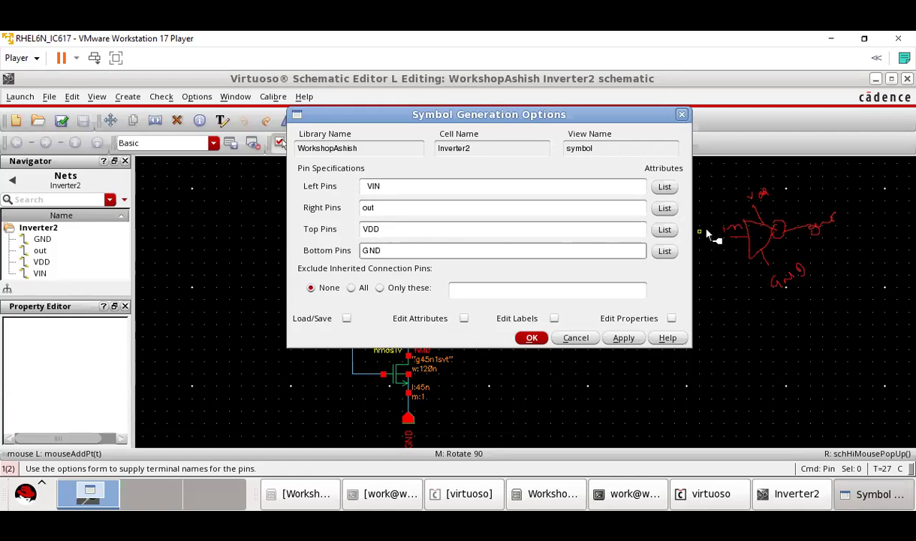
{"action": "left_click", "coordinate": [369, 185]}
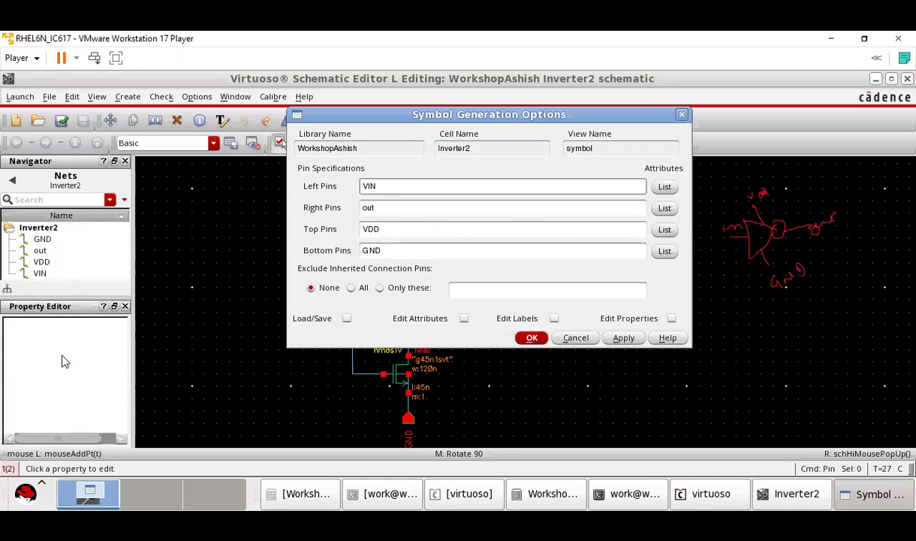
{"action": "left_click", "coordinate": [533, 338]}
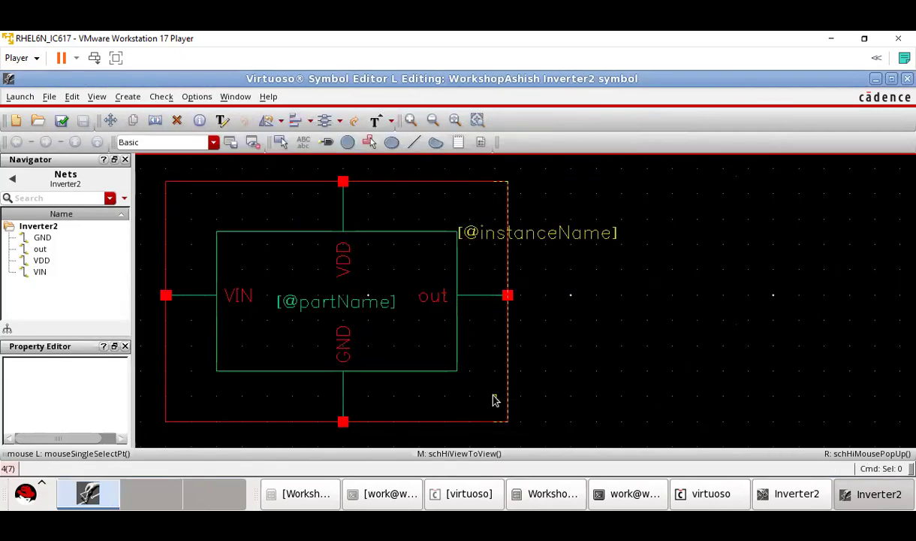
{"action": "key", "text": "Left"}
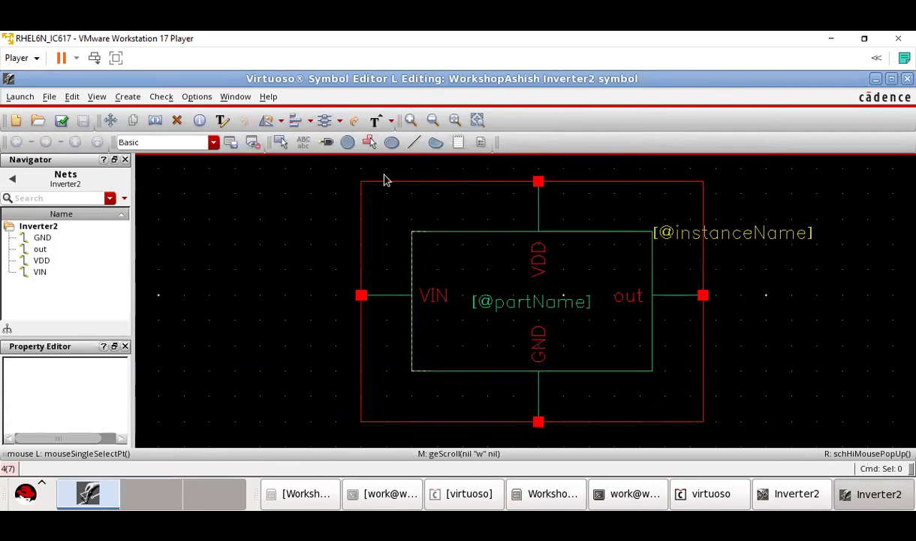
{"action": "left_click", "coordinate": [369, 142]}
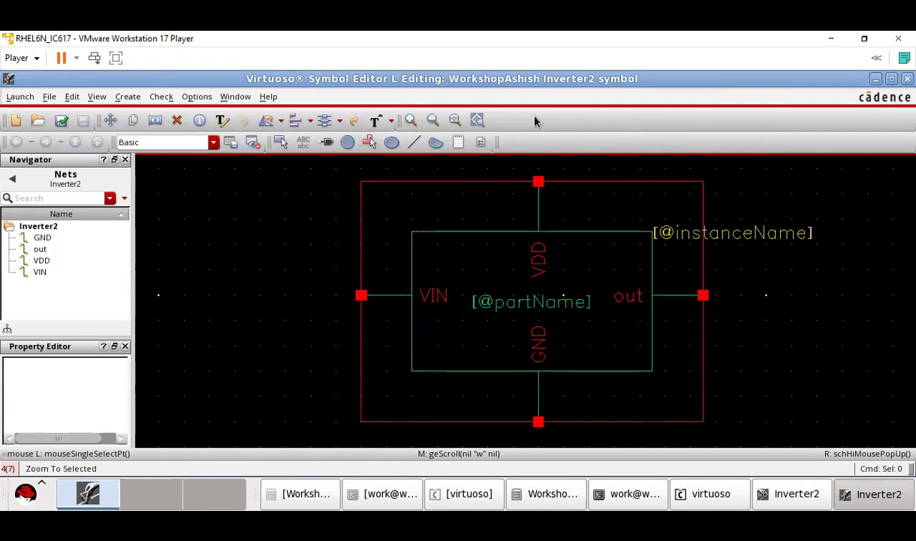
{"action": "left_click", "coordinate": [178, 122]}
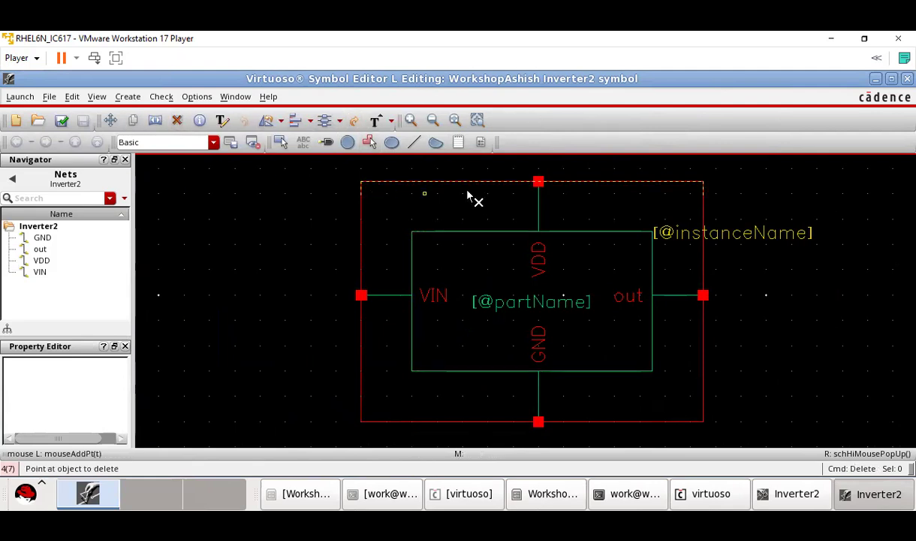
{"action": "left_click", "coordinate": [577, 184]}
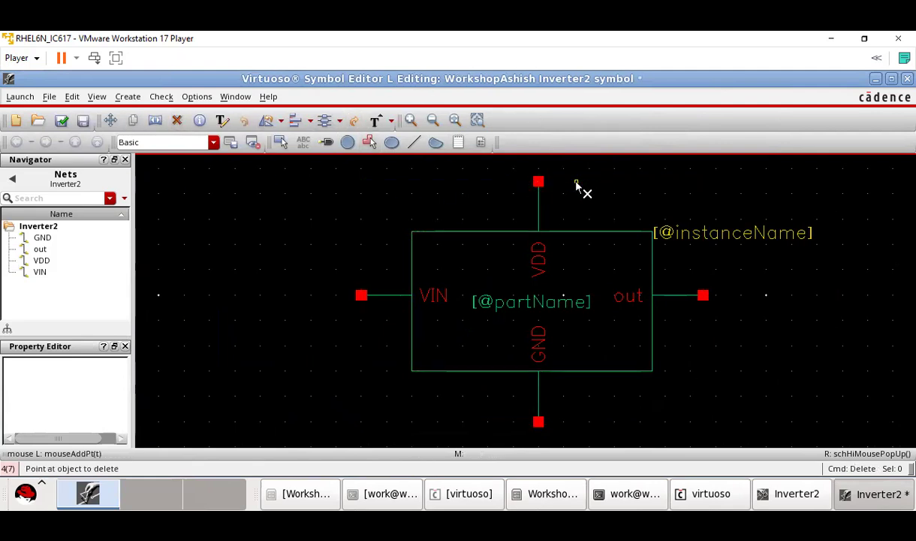
{"action": "left_click", "coordinate": [707, 236]}
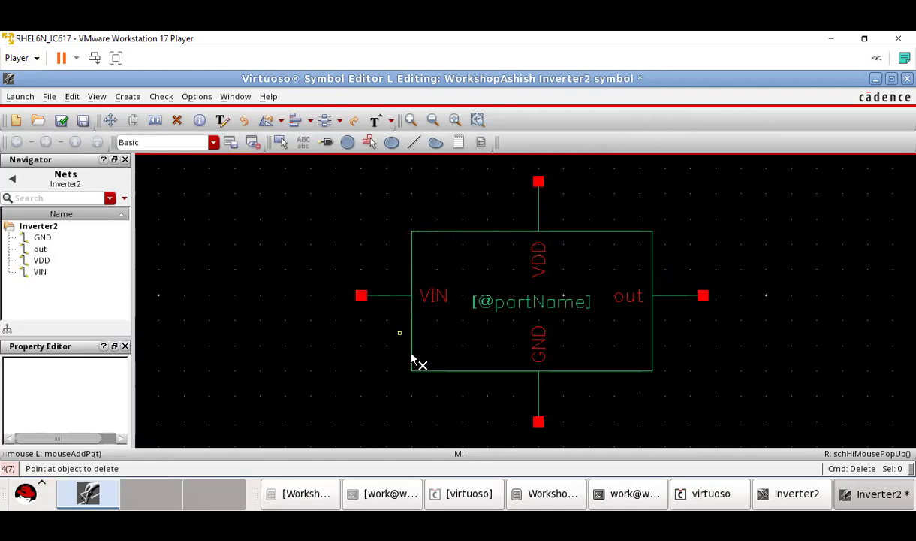
{"action": "left_click", "coordinate": [461, 235]}
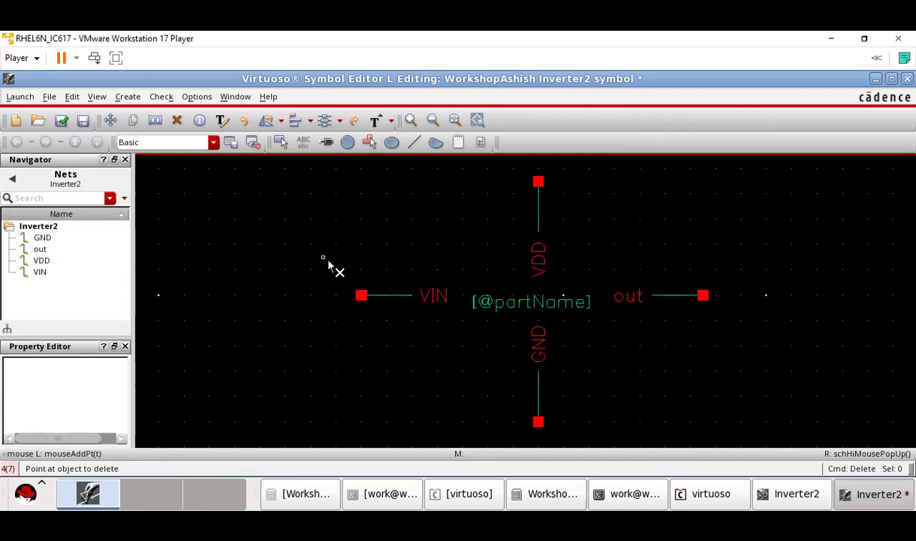
{"action": "key", "text": "Escape"}
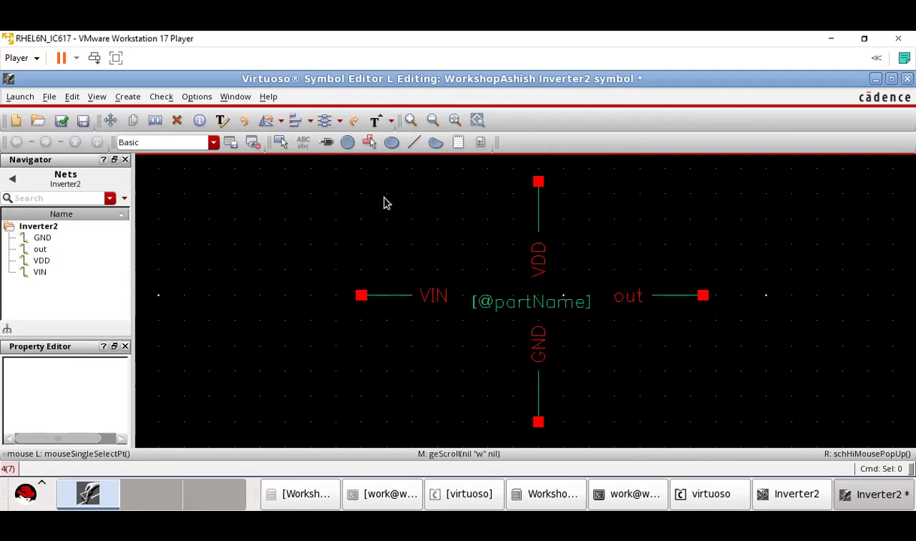
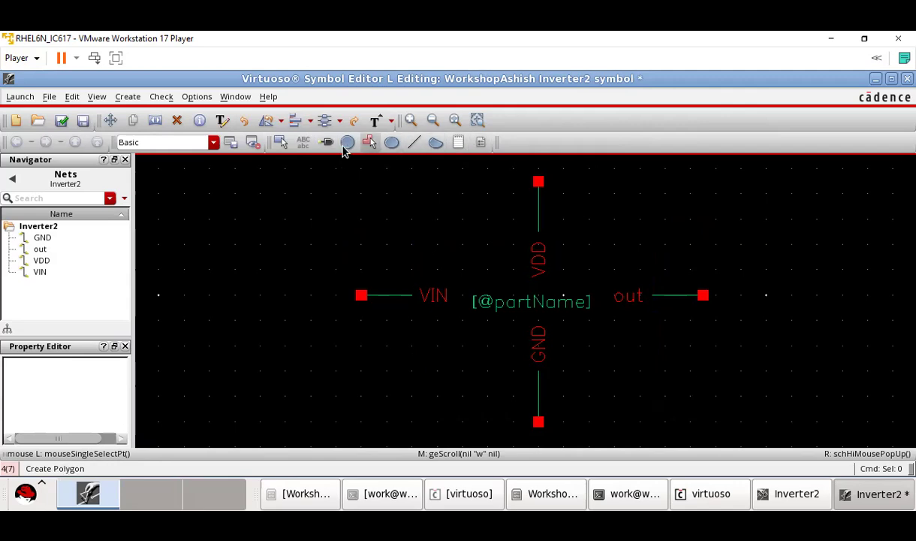
Draw a vertical line beyond the out pin as the back edge of the inverter triangle
{"action": "left_click", "coordinate": [413, 142]}
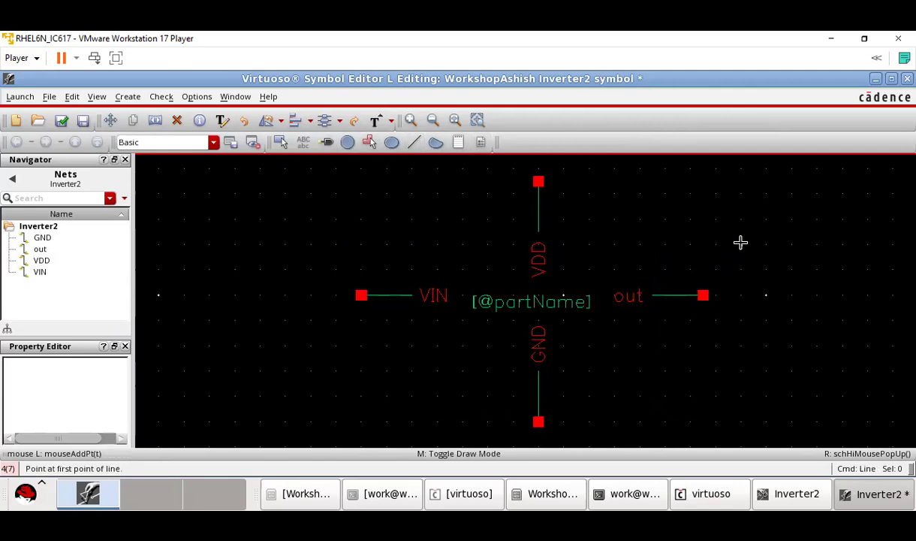
{"action": "left_click_drag", "start_coordinate": [742, 245], "coordinate": [742, 323]}
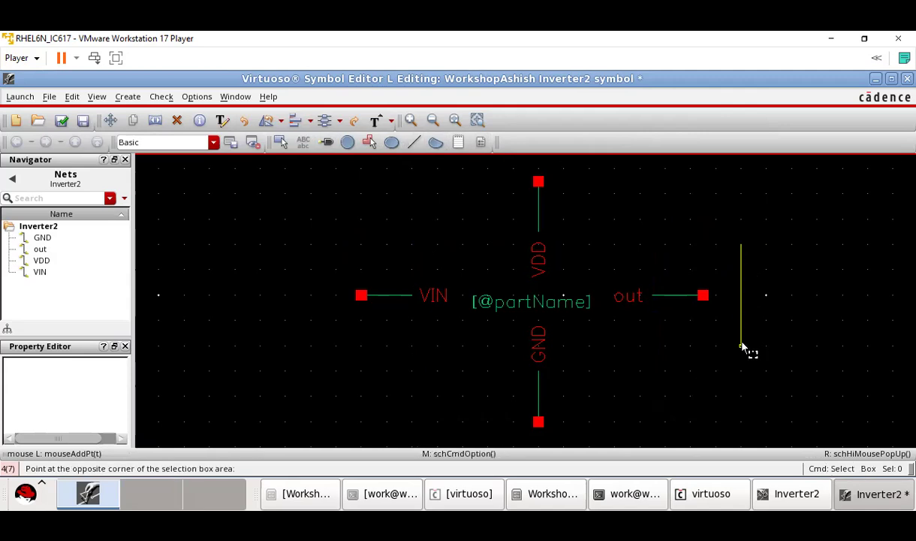
{"action": "left_click_drag", "start_coordinate": [742, 346], "coordinate": [736, 309]}
{"action": "left_click_drag", "start_coordinate": [736, 253], "coordinate": [739, 317]}
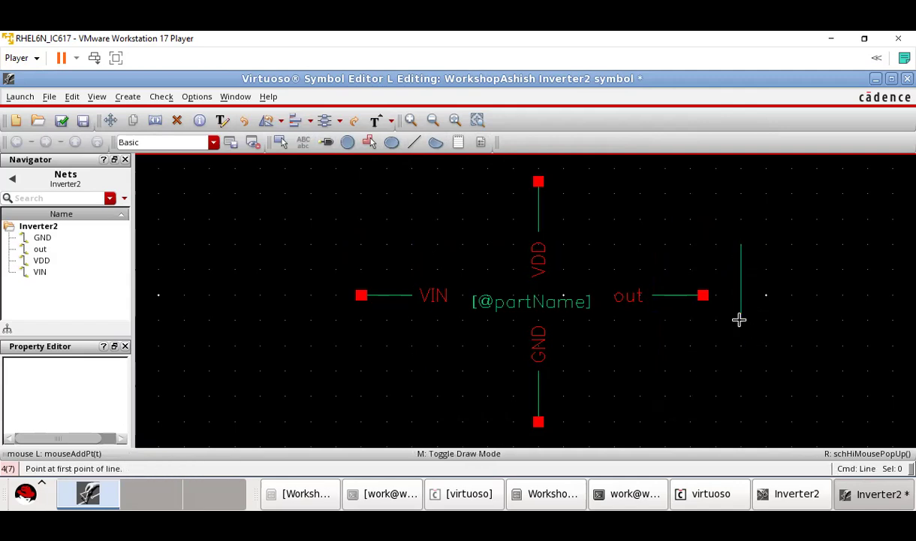
Close the triangle with two sloping lines from the vertical line's ends, meeting at a tip that points away from the out pin
{"action": "left_click_drag", "start_coordinate": [741, 245], "coordinate": [799, 271]}
{"action": "left_click_drag", "start_coordinate": [741, 244], "coordinate": [788, 280]}
{"action": "left_click", "coordinate": [741, 245]}
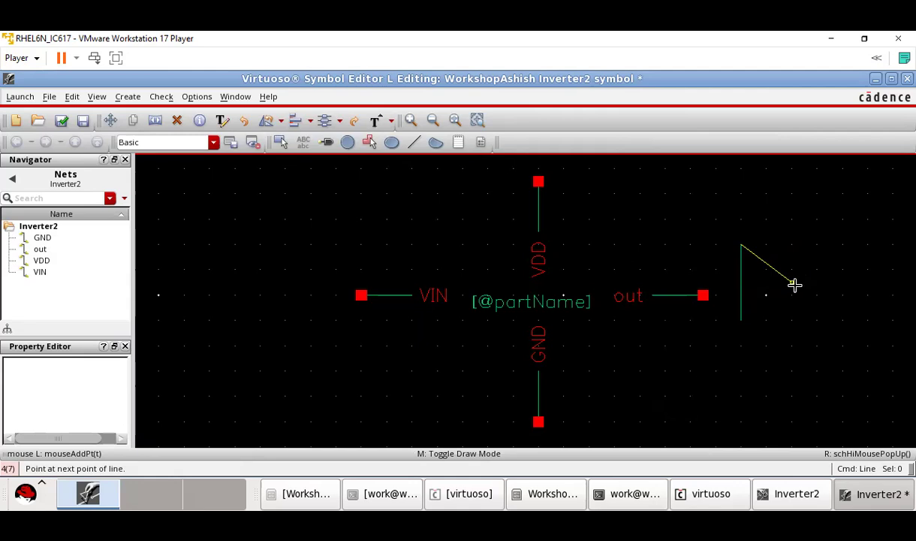
{"action": "left_click", "coordinate": [792, 283]}
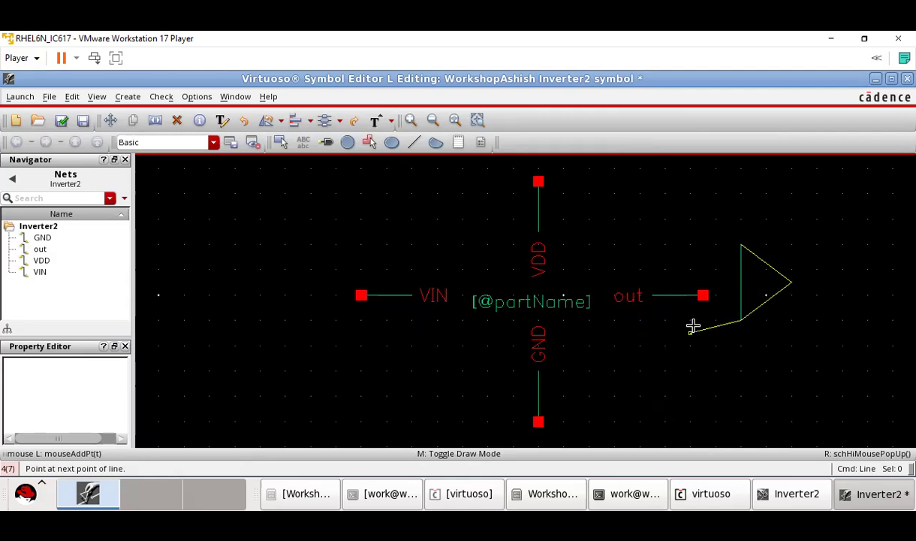
{"action": "double_click", "coordinate": [741, 319]}
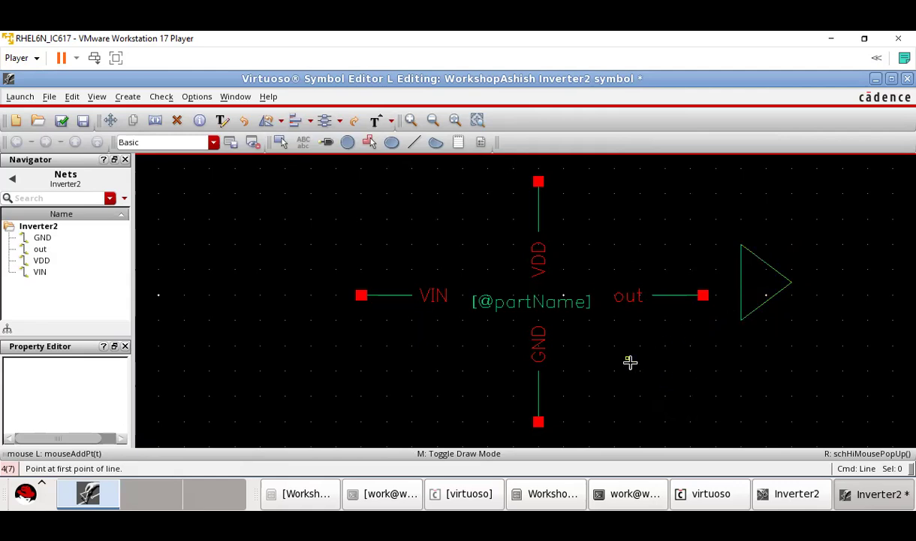
{"action": "key", "text": "Escape"}
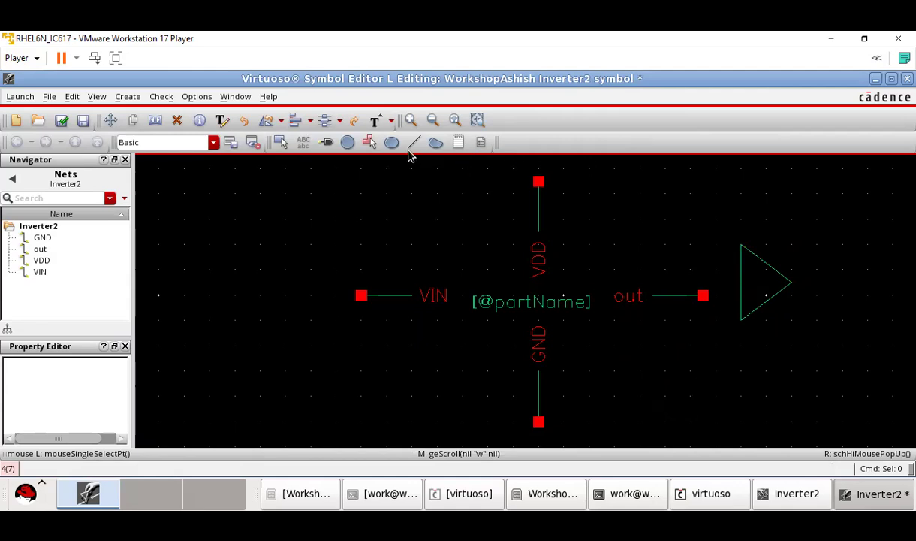
Draw a circle with a radius of about 0.0875 above the triangle's tip
{"action": "left_click", "coordinate": [348, 144]}
{"action": "left_click", "coordinate": [817, 208]}
{"action": "left_click", "coordinate": [825, 220]}
{"action": "key", "text": "Escape"}
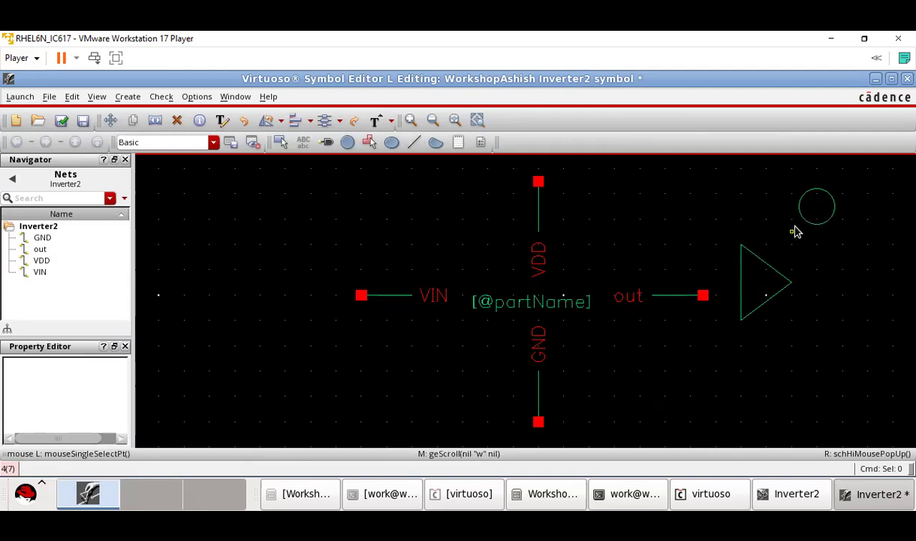
Move the circle down level with the triangle's tip and then in against it, slightly overlapping the tip
{"action": "left_click", "coordinate": [821, 213]}
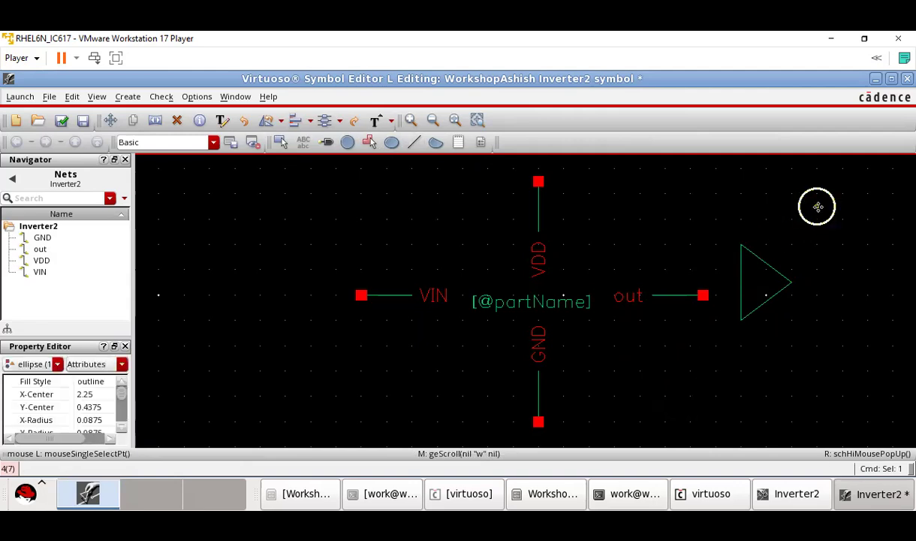
{"action": "key", "text": "m"}
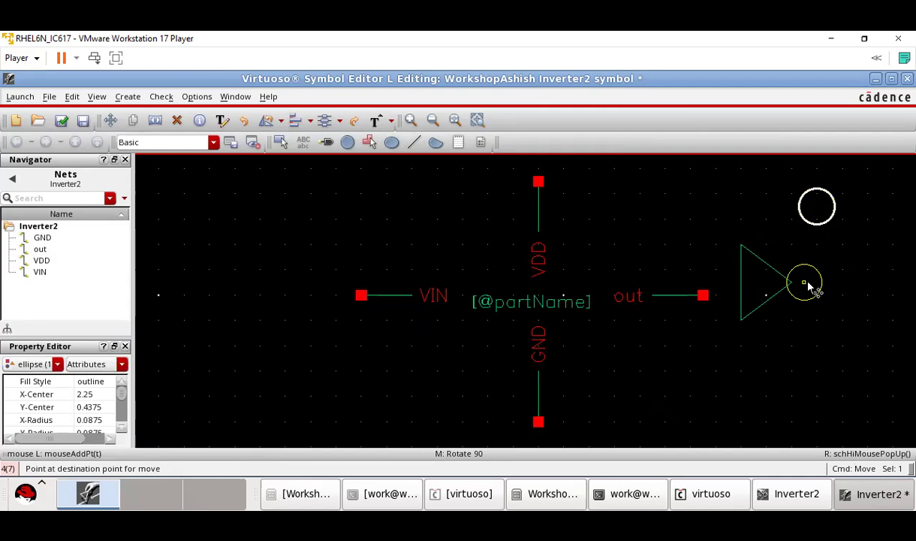
{"action": "left_click", "coordinate": [821, 285]}
{"action": "left_click", "coordinate": [757, 286]}
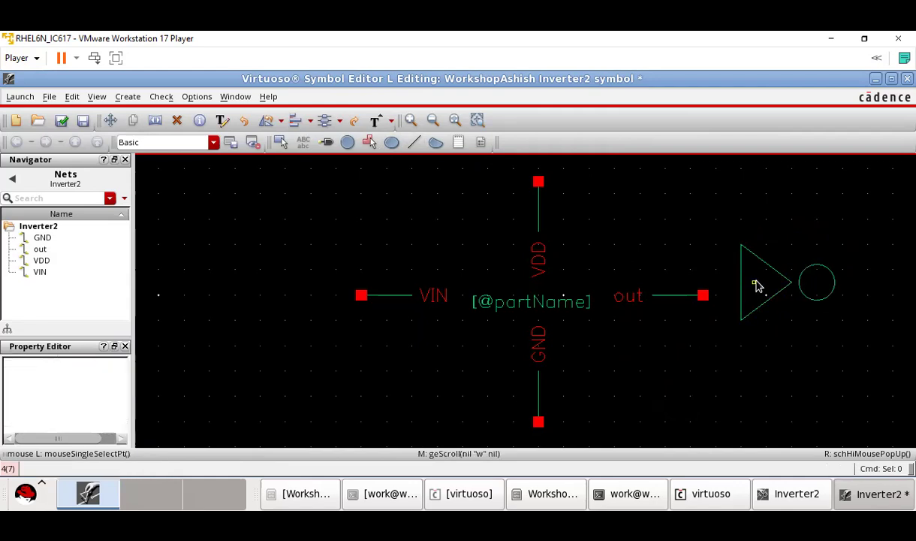
{"action": "left_click", "coordinate": [819, 283]}
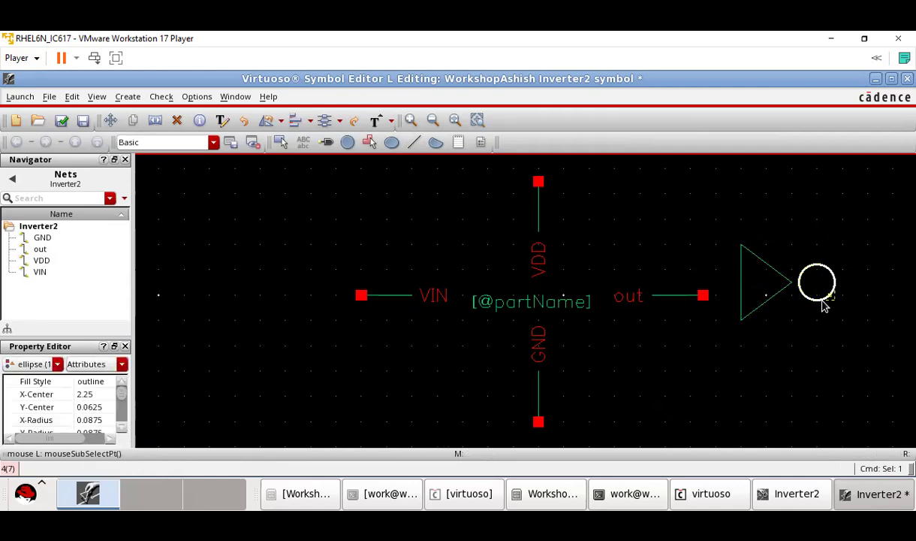
{"action": "scroll", "coordinate": [835, 319], "scroll_direction": "up", "scroll_amount": 2, "text": "ctrl"}
{"action": "key", "text": "m"}
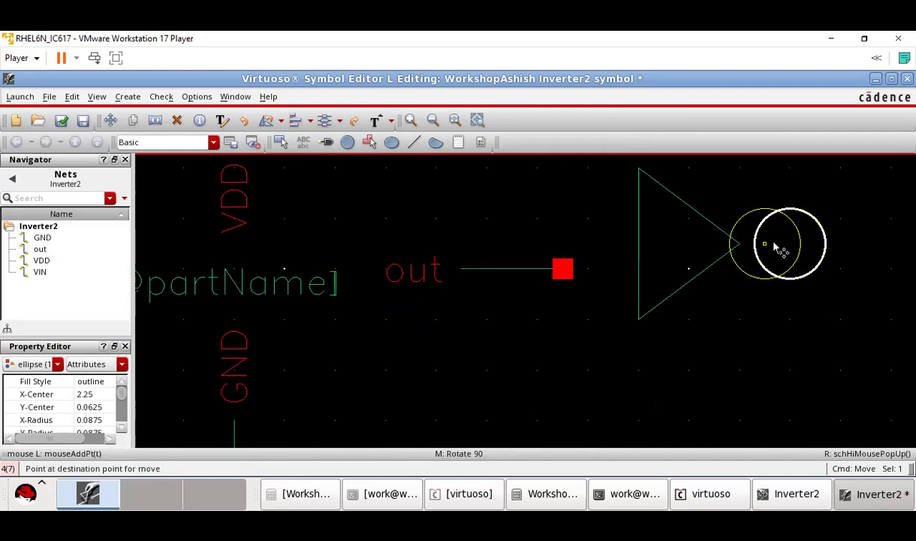
{"action": "left_click", "coordinate": [780, 248]}
{"action": "left_click", "coordinate": [809, 308]}
{"action": "left_click", "coordinate": [767, 250]}
Delete the circle overlapping the triangle's tip
{"action": "key", "text": "Right"}
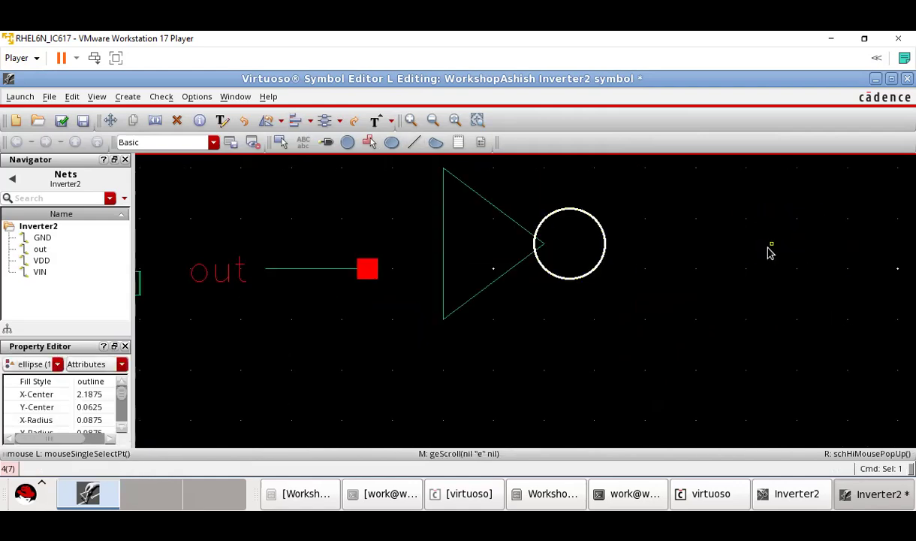
{"action": "key", "text": "Right"}
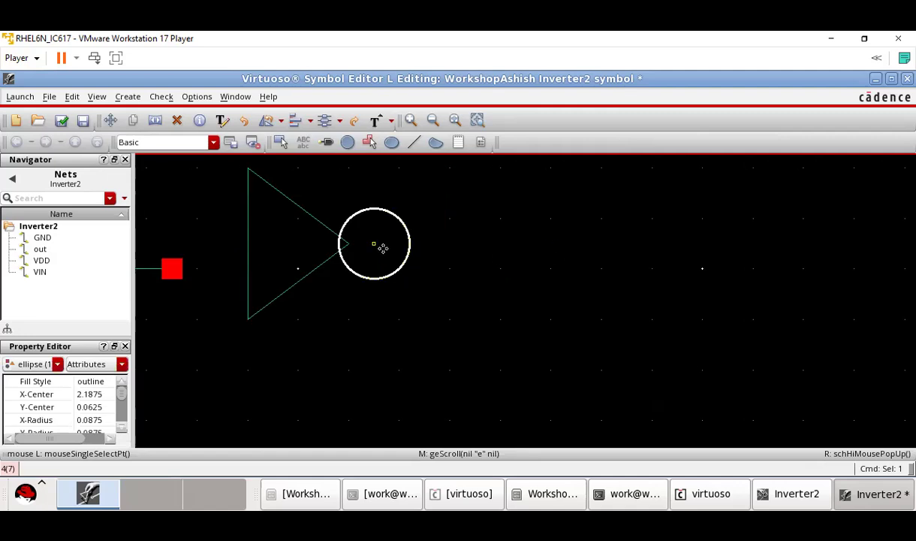
{"action": "key", "text": "Delete"}
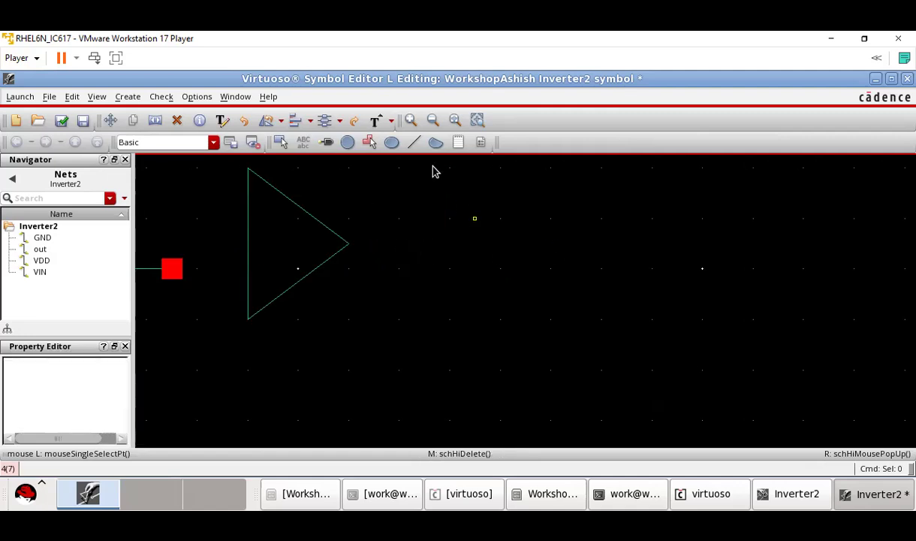
Draw a new circle with a radius of about 0.125 beside the triangle's tip
{"action": "left_click", "coordinate": [391, 142]}
{"action": "left_click", "coordinate": [348, 142]}
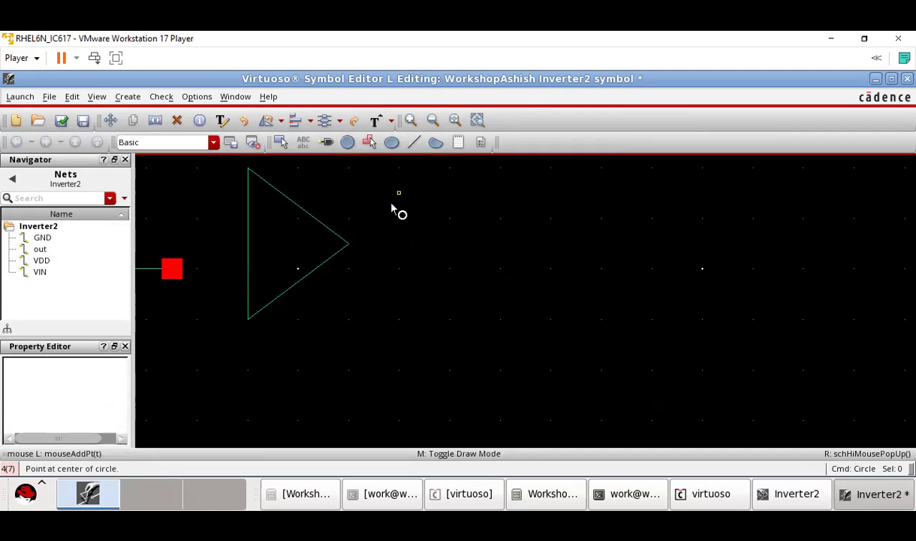
{"action": "left_click", "coordinate": [399, 218]}
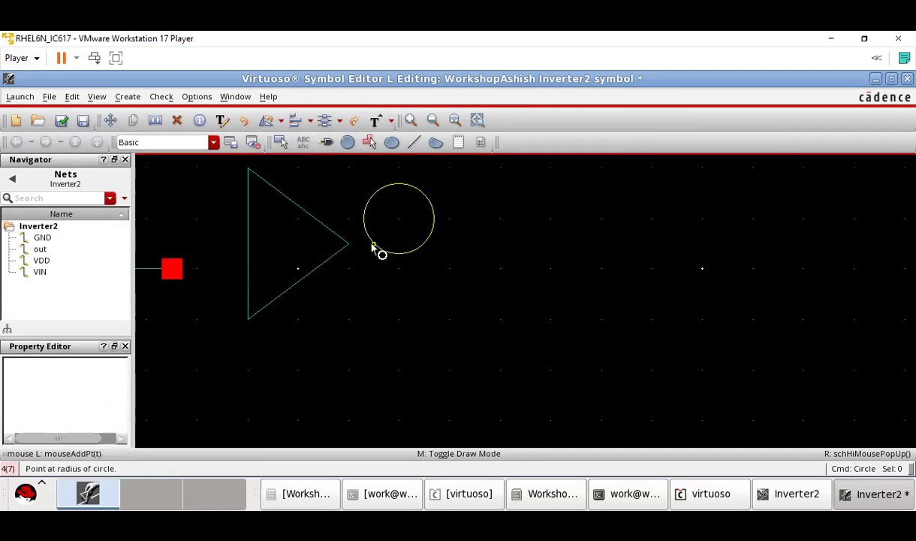
{"action": "left_click", "coordinate": [360, 213]}
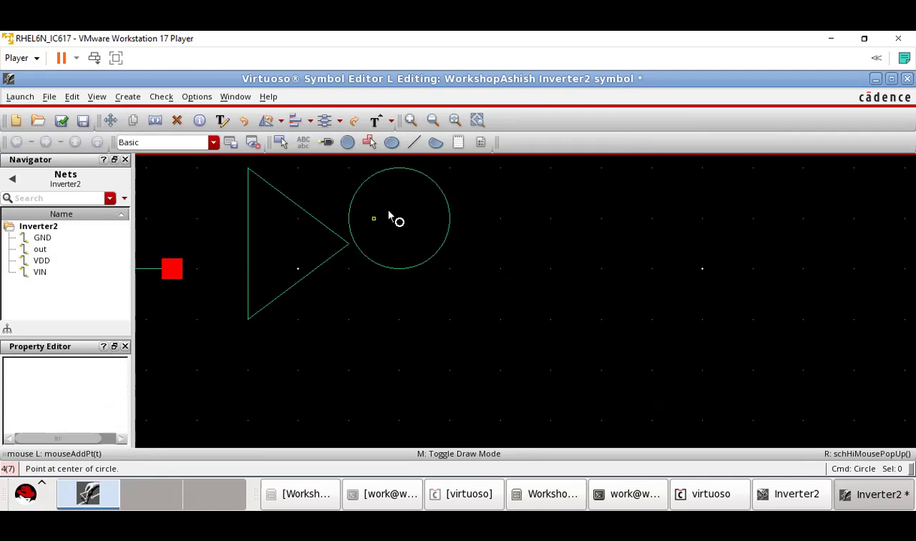
Delete the large circle beside the triangle
{"action": "left_click", "coordinate": [441, 192]}
{"action": "key", "text": "BackSpace"}
{"action": "key", "text": "Escape"}
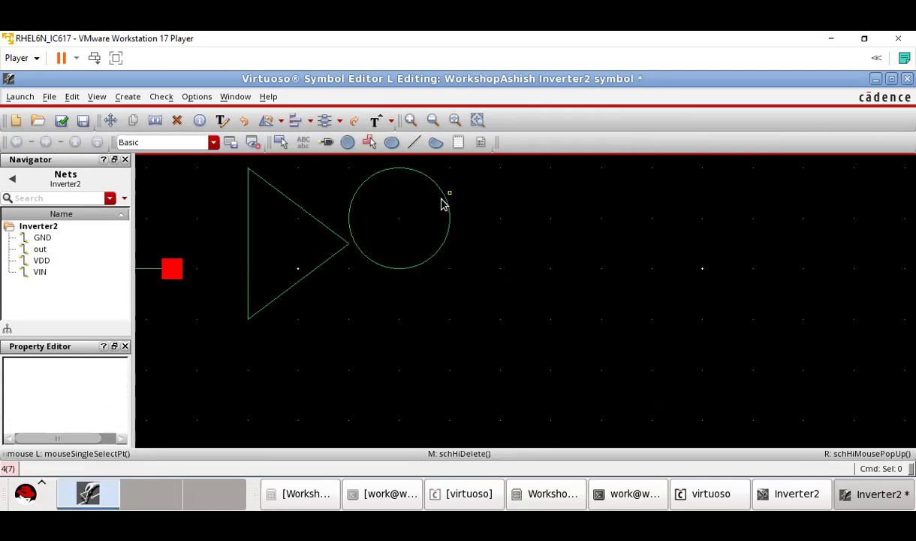
{"action": "left_click", "coordinate": [441, 218]}
{"action": "left_click", "coordinate": [432, 263]}
{"action": "left_click", "coordinate": [434, 261]}
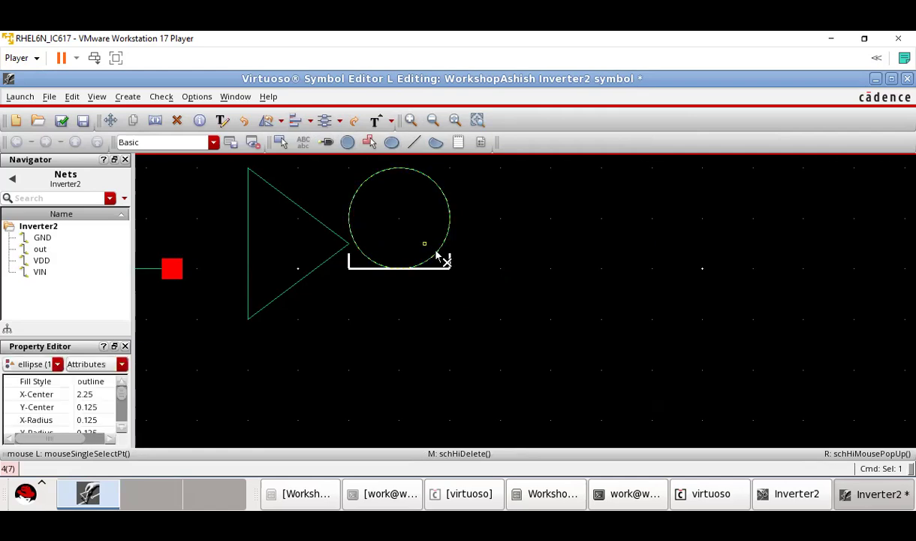
{"action": "key", "text": "Delete"}
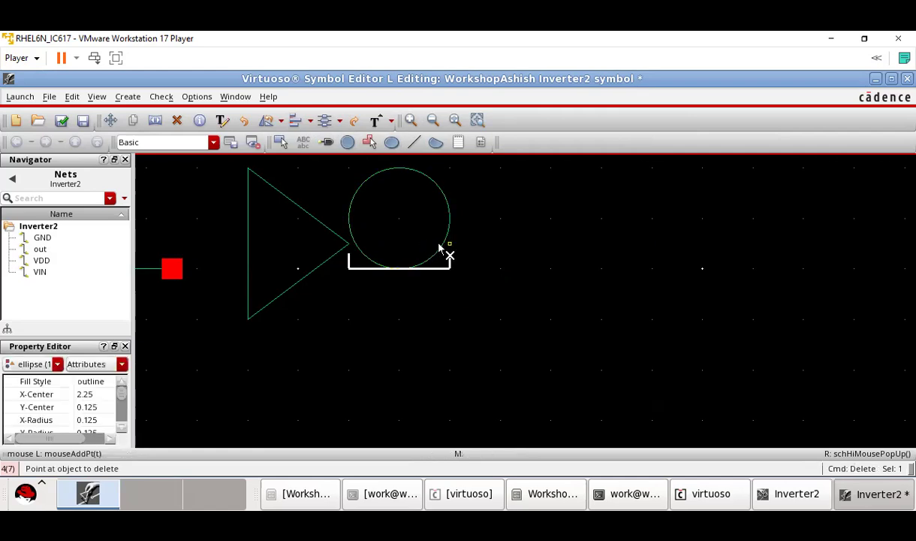
{"action": "left_click", "coordinate": [409, 179]}
Draw a circle with a radius of about 0.0625 and move it so that it touches the triangle's tip at the same height
{"action": "left_click", "coordinate": [347, 143]}
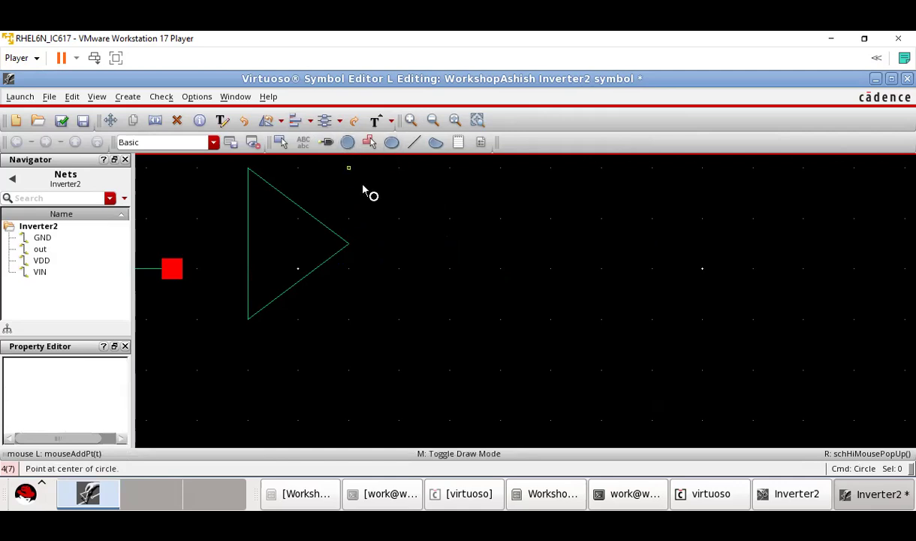
{"action": "left_click", "coordinate": [373, 218]}
{"action": "left_click", "coordinate": [374, 242]}
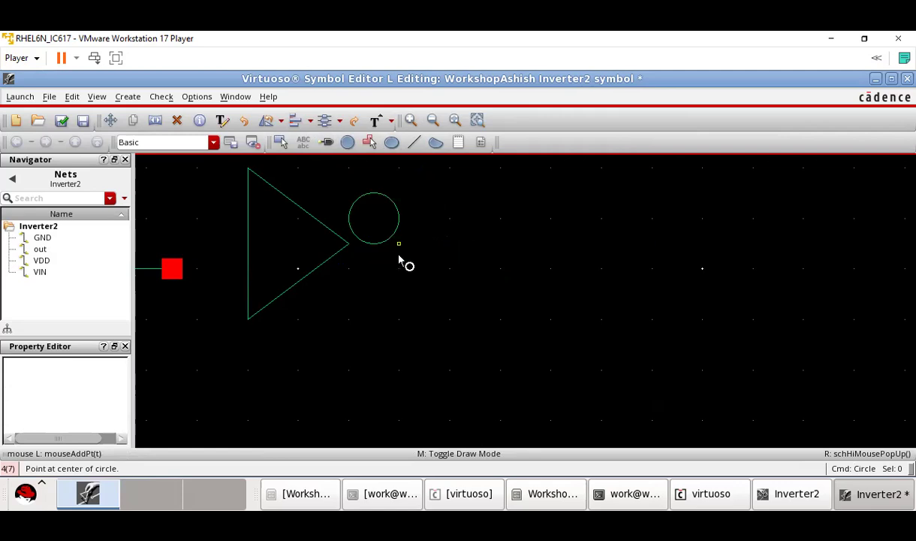
{"action": "key", "text": "Escape"}
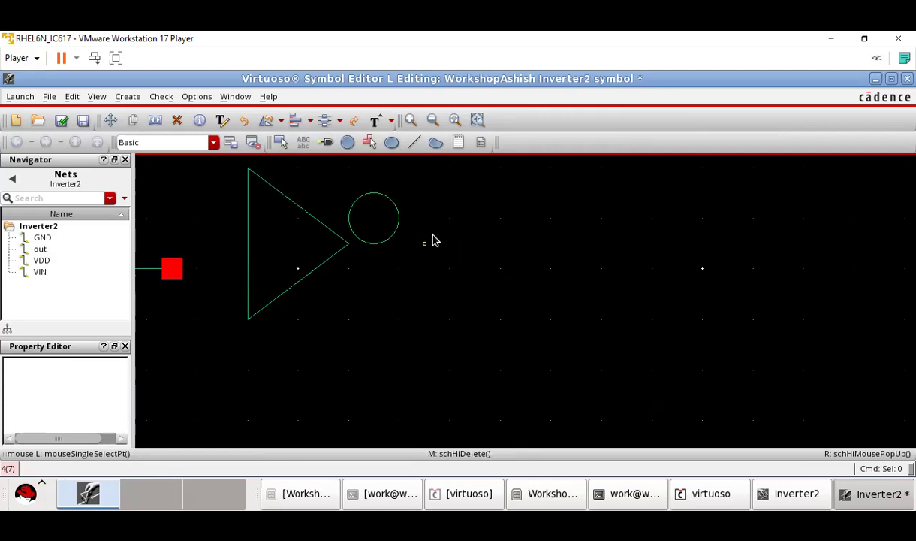
{"action": "left_click", "coordinate": [374, 240]}
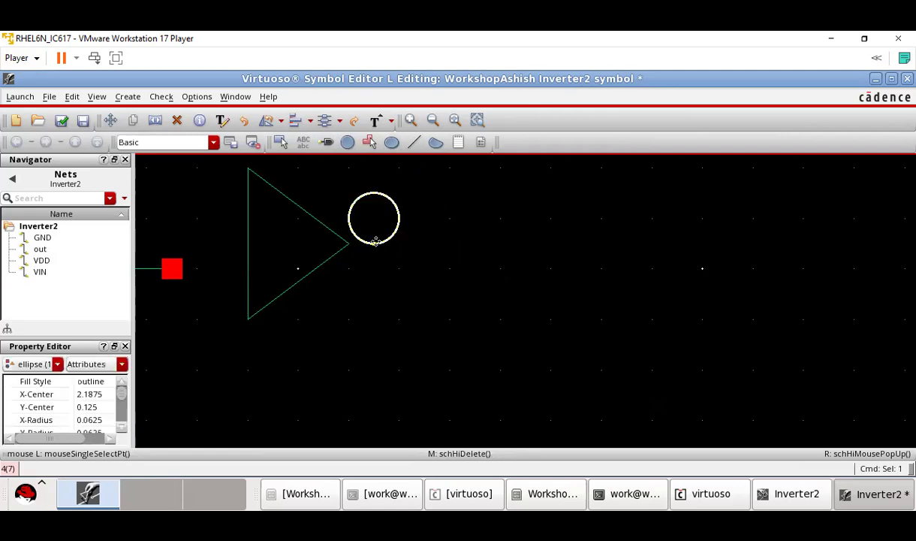
{"action": "key", "text": "m"}
{"action": "left_click", "coordinate": [375, 258]}
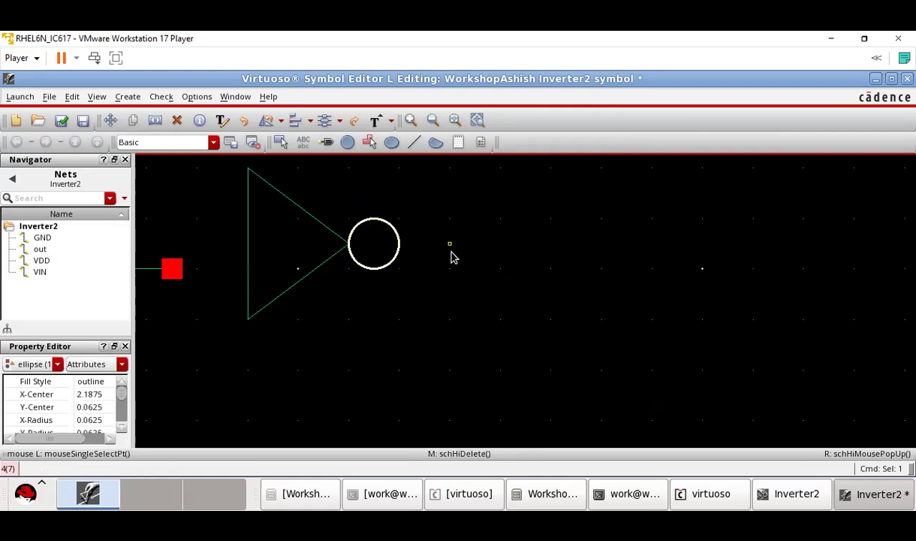
{"action": "left_click", "coordinate": [453, 253]}
Move the out pin to the far side of the inversion circle, level with its center and a small gap away
{"action": "scroll", "coordinate": [425, 234], "scroll_direction": "down", "scroll_amount": 1}
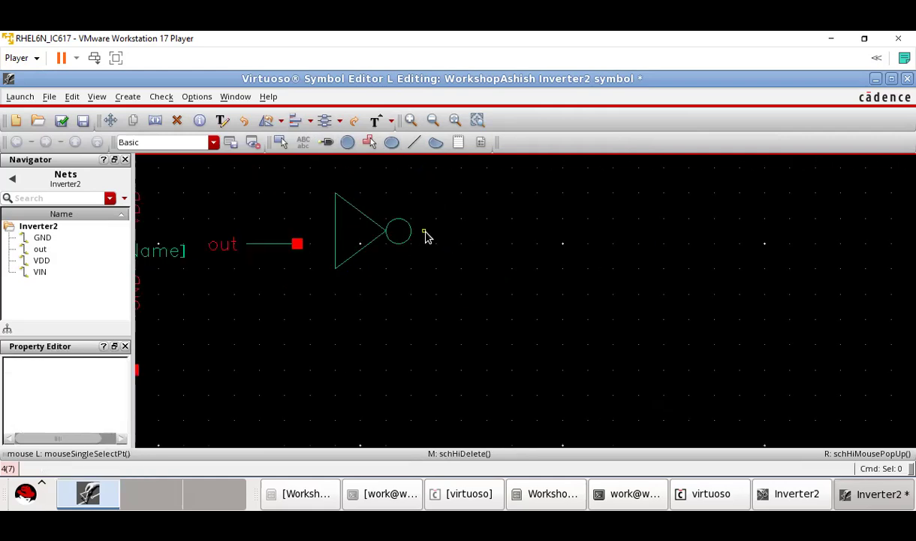
{"action": "scroll", "coordinate": [430, 233], "scroll_direction": "left", "scroll_amount": 3, "text": "shift"}
{"action": "scroll", "coordinate": [432, 233], "scroll_direction": "up", "scroll_amount": 1}
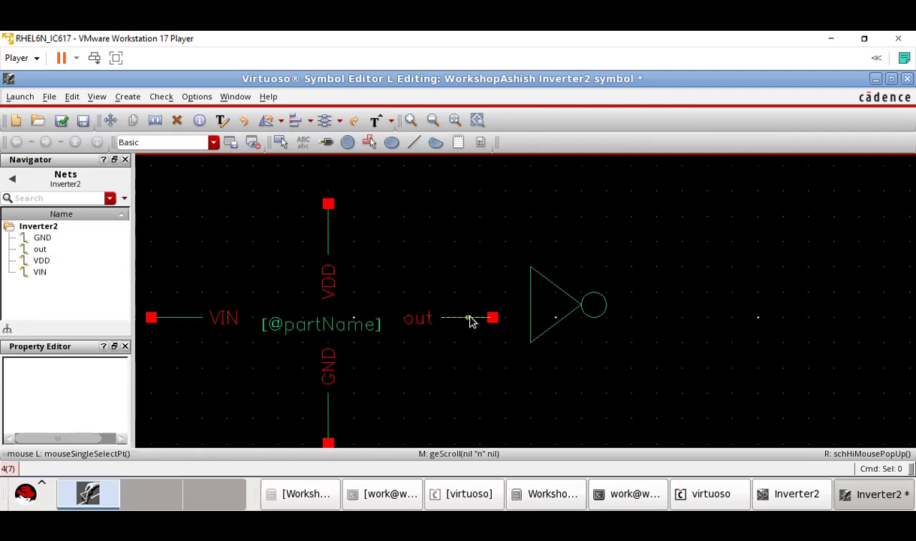
{"action": "left_click", "coordinate": [494, 319]}
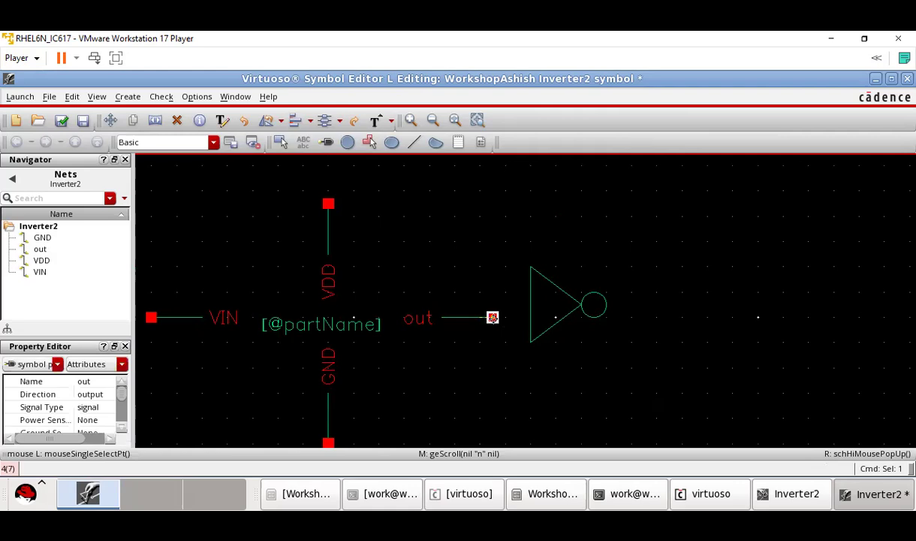
{"action": "key", "text": "m"}
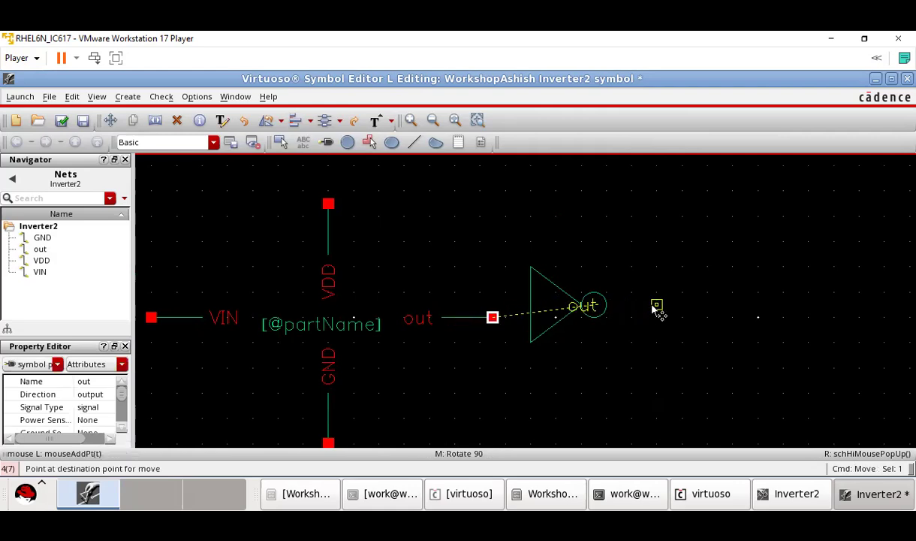
{"action": "left_click", "coordinate": [631, 308]}
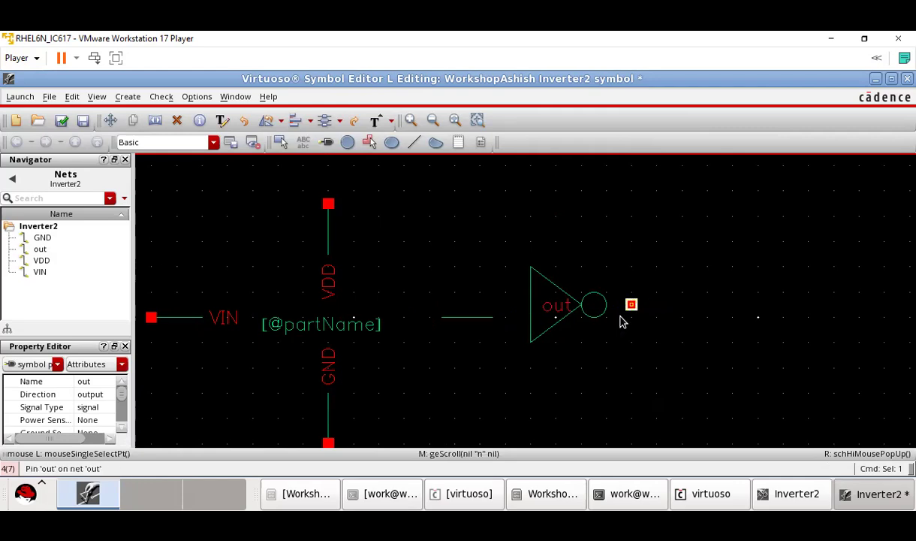
Move the out pin's name label directly below its relocated pin
{"action": "left_click", "coordinate": [557, 308]}
{"action": "key", "text": "m"}
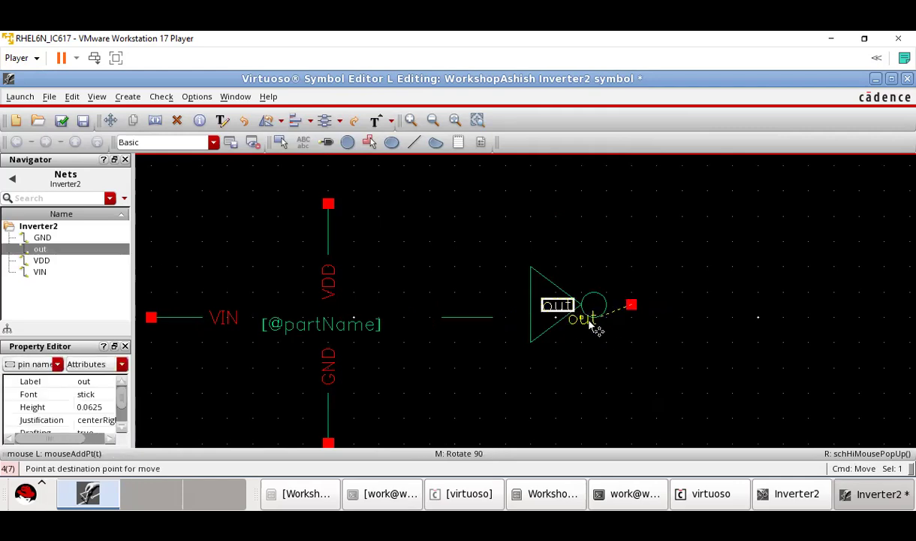
{"action": "left_click", "coordinate": [632, 318]}
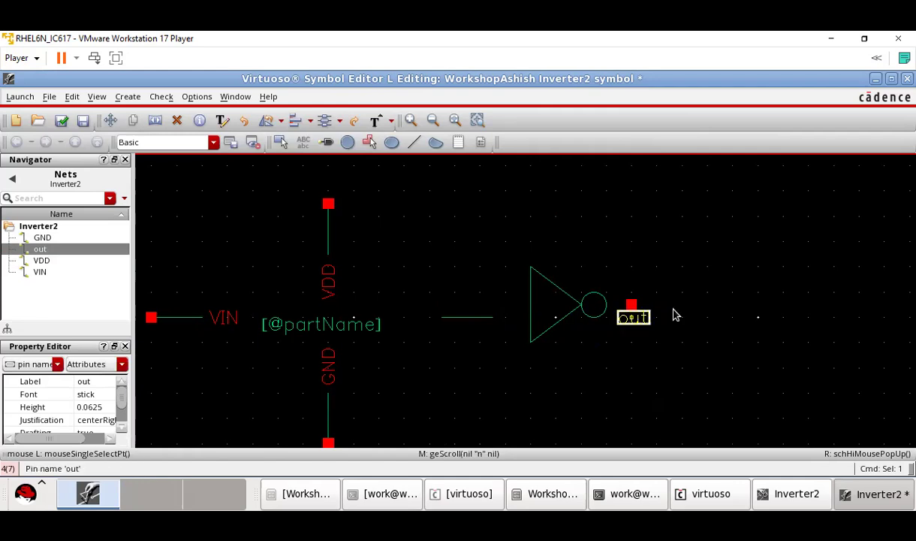
{"action": "key", "text": "Escape"}
Draw a horizontal line connecting the out pin to the inversion circle
{"action": "left_click", "coordinate": [414, 142]}
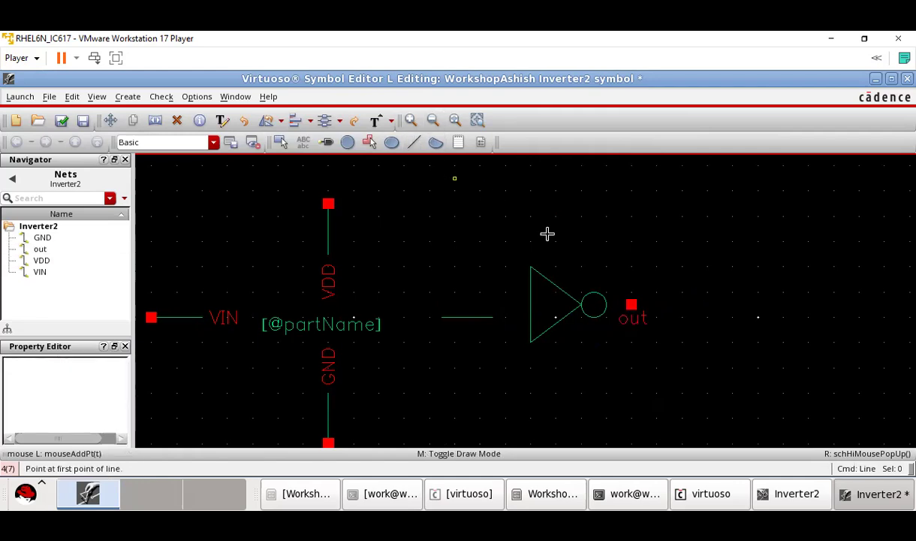
{"action": "left_click", "coordinate": [632, 305]}
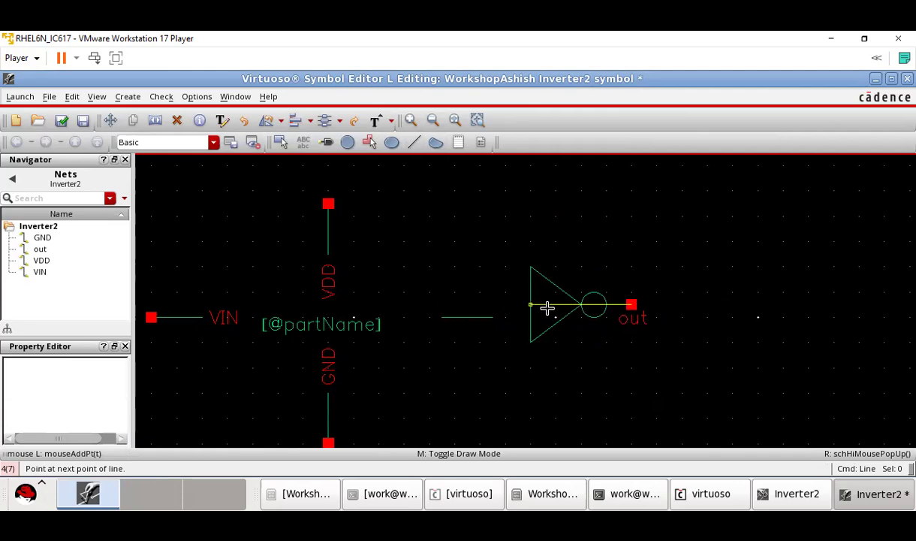
{"action": "double_click", "coordinate": [607, 304]}
{"action": "key", "text": "Escape"}
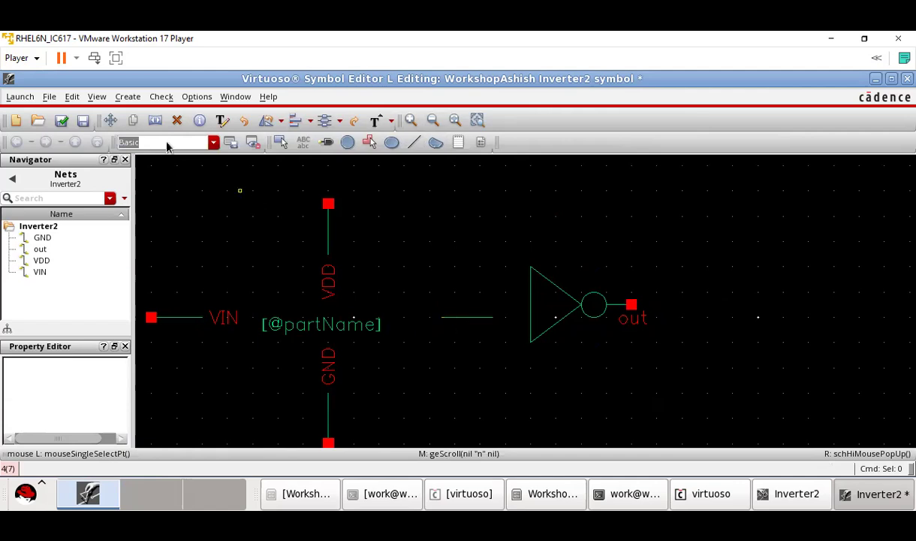
{"action": "left_click", "coordinate": [177, 120]}
{"action": "left_click", "coordinate": [465, 318]}
{"action": "key", "text": "Escape"}
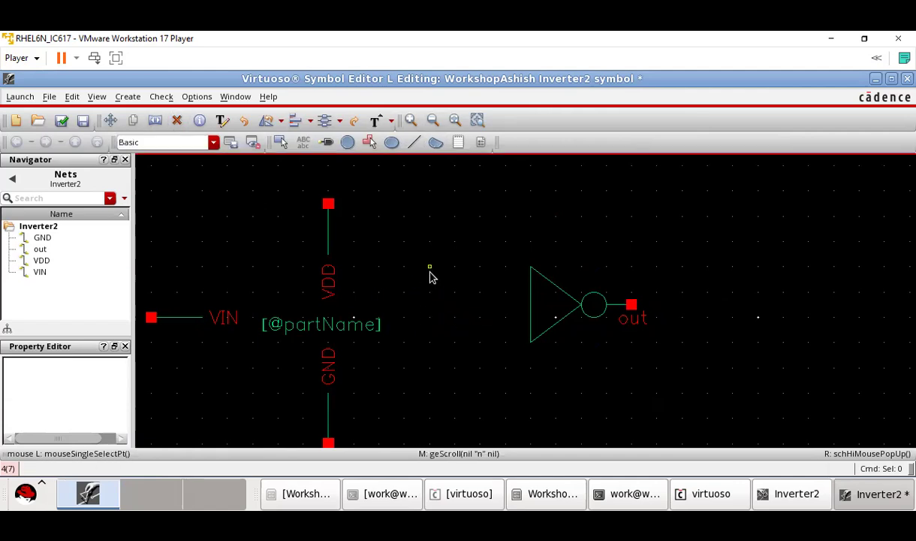
Move the VDD pin just above the triangle, over the middle of its sloping upper edge
{"action": "left_click", "coordinate": [328, 205]}
{"action": "key", "text": "m"}
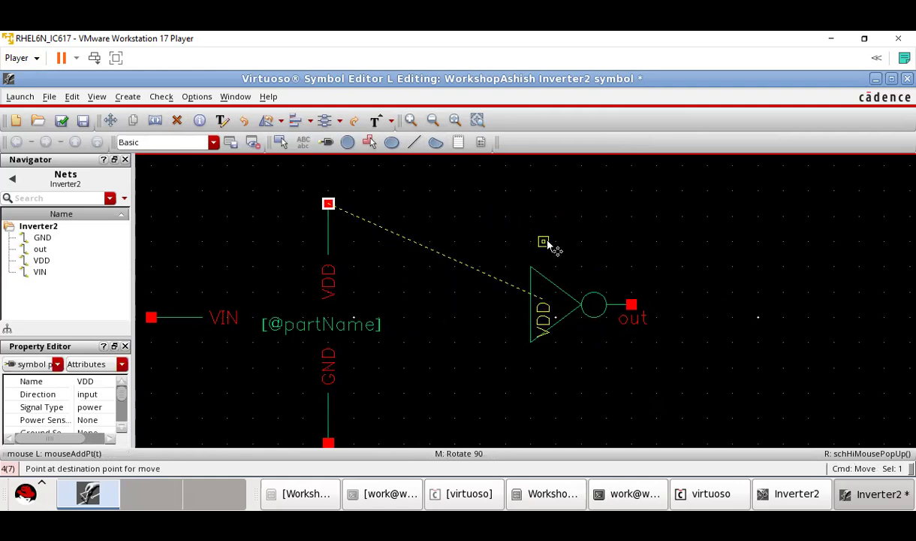
{"action": "left_click", "coordinate": [556, 255]}
Rotate the VDD name label to horizontal and place it directly above the relocated VDD pin
{"action": "left_click", "coordinate": [557, 336]}
{"action": "key", "text": "m"}
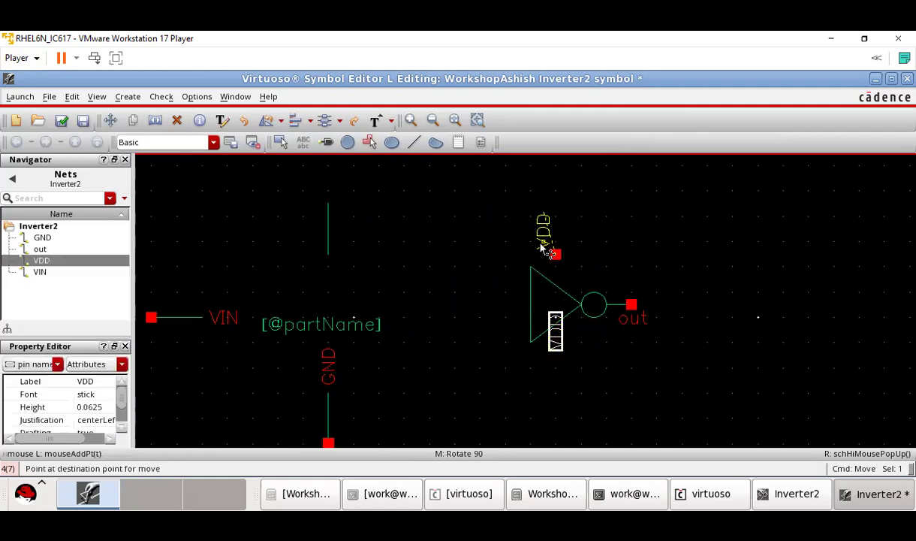
{"action": "left_click", "coordinate": [543, 242]}
{"action": "key", "text": "r"}
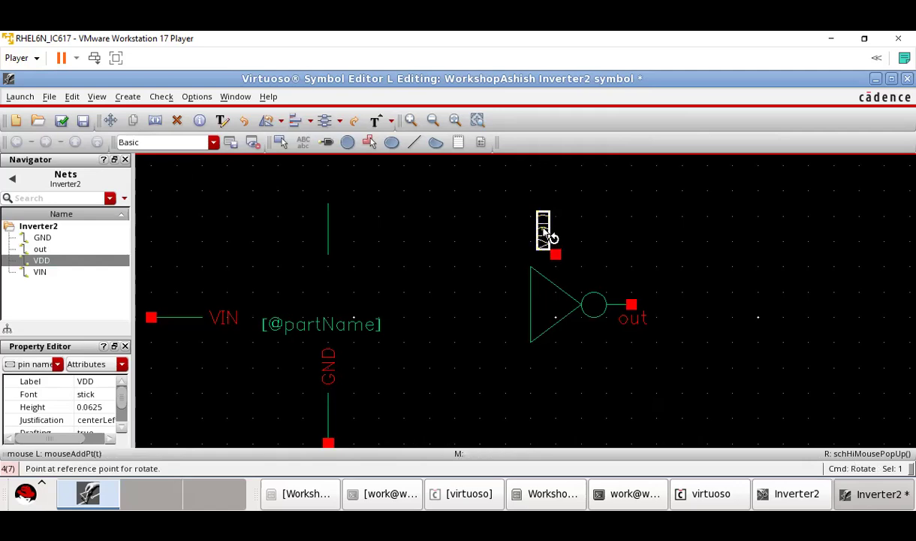
{"action": "left_click", "coordinate": [544, 230]}
{"action": "key", "text": "m"}
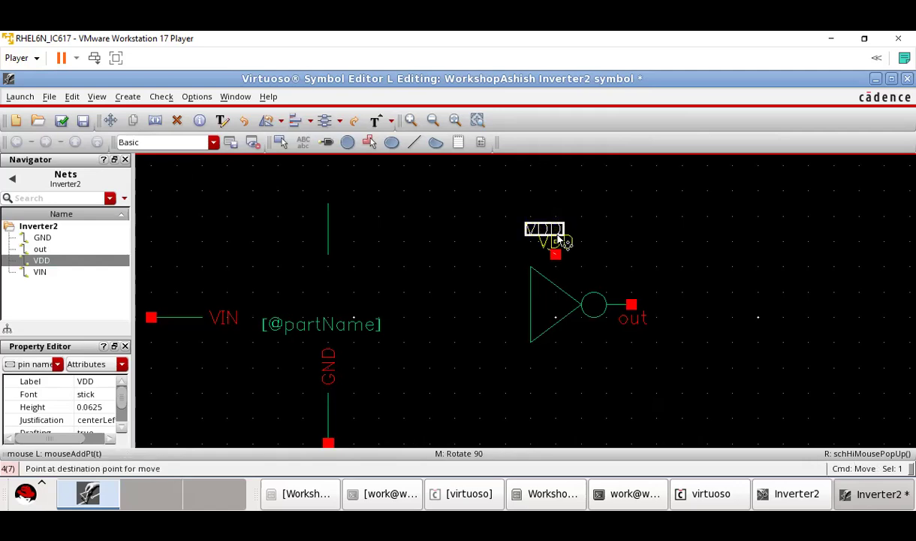
{"action": "left_click", "coordinate": [583, 270]}
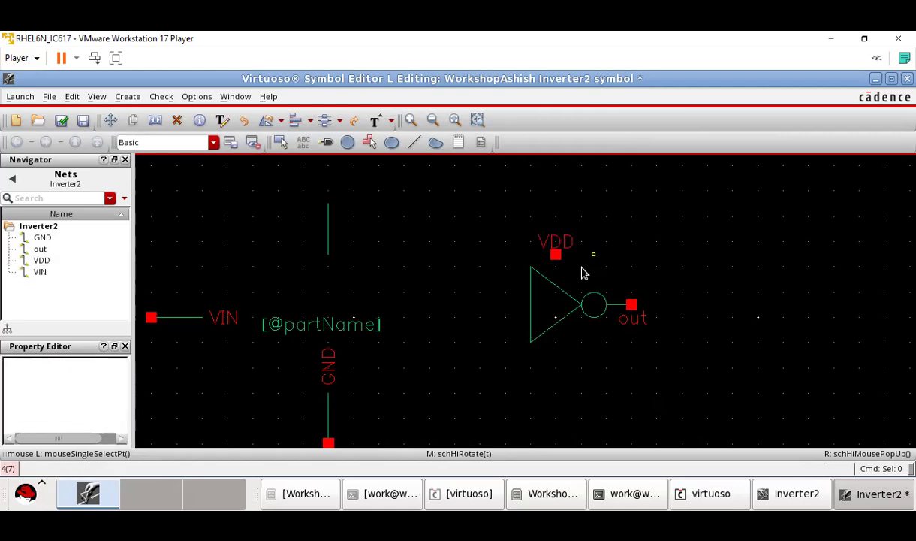
Draw a vertical line from the VDD pin down across the triangle's upper edge
{"action": "left_click", "coordinate": [414, 142]}
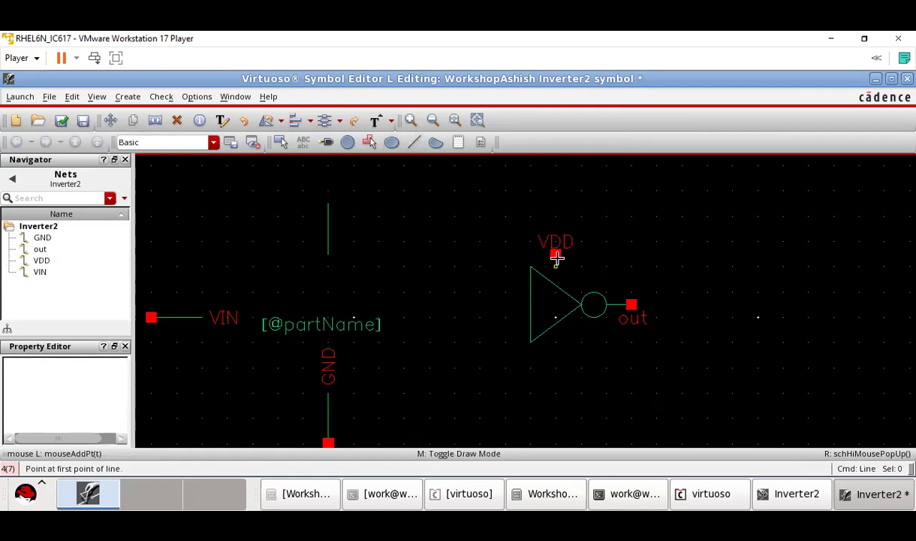
{"action": "left_click", "coordinate": [556, 255]}
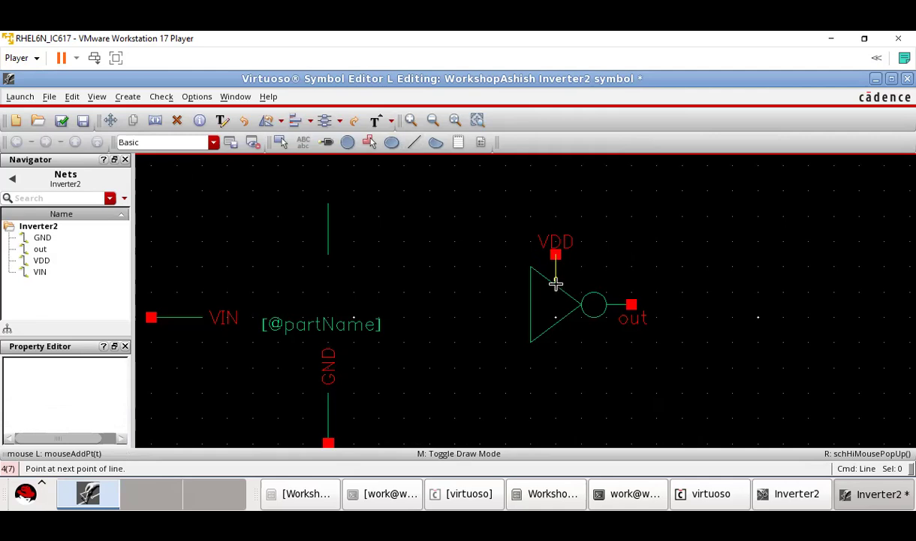
{"action": "double_click", "coordinate": [556, 293]}
{"action": "key", "text": "Escape"}
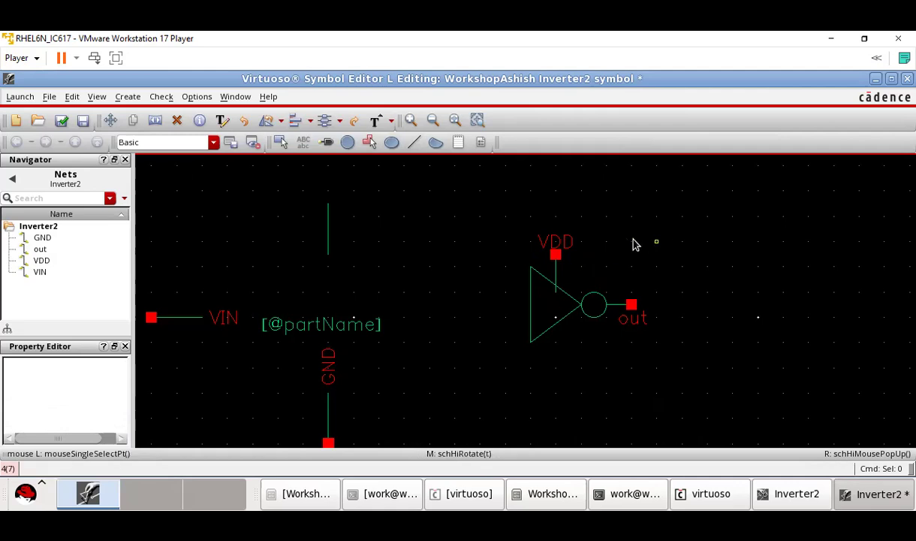
Move the GND pin below the triangle in line with VDD, and extend the VDD line to the triangle's center height
{"action": "left_click_drag", "start_coordinate": [328, 443], "coordinate": [555, 357]}
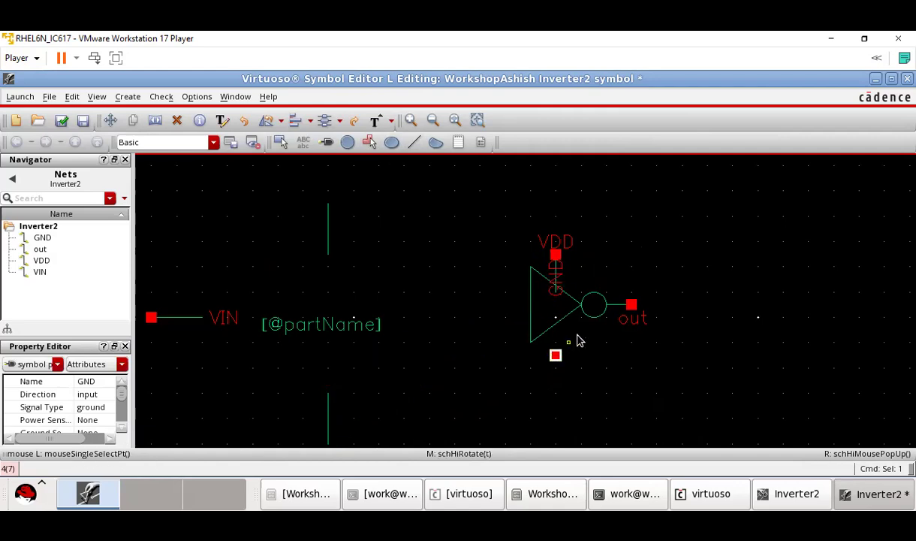
{"action": "left_click", "coordinate": [558, 283]}
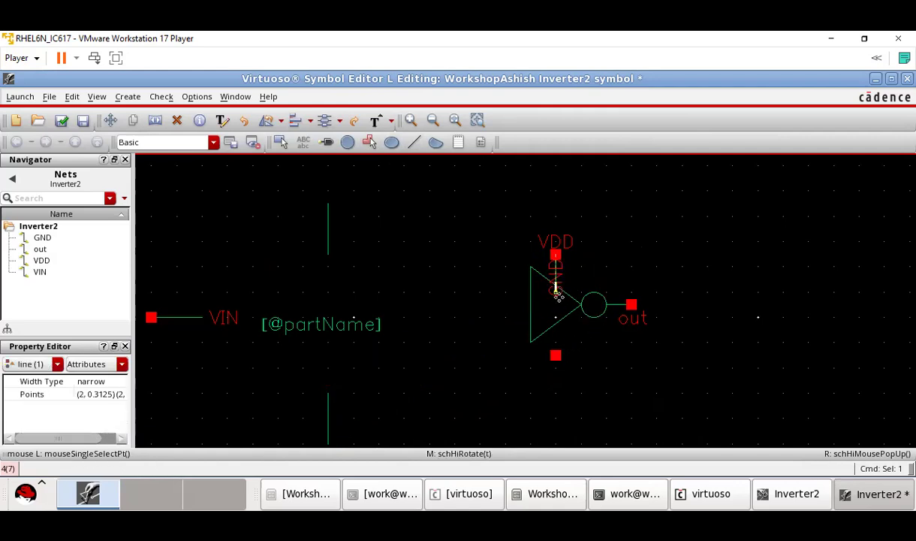
{"action": "left_click", "coordinate": [557, 296]}
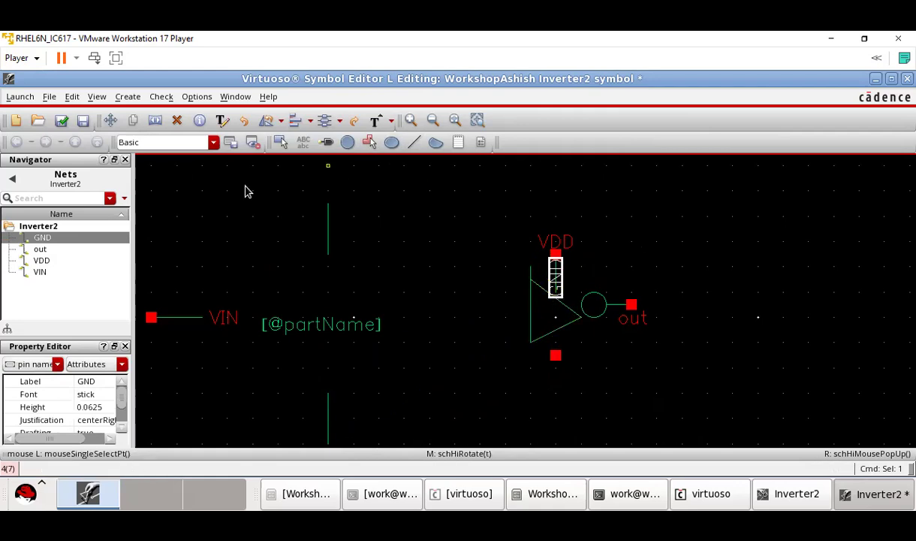
{"action": "left_click", "coordinate": [556, 281]}
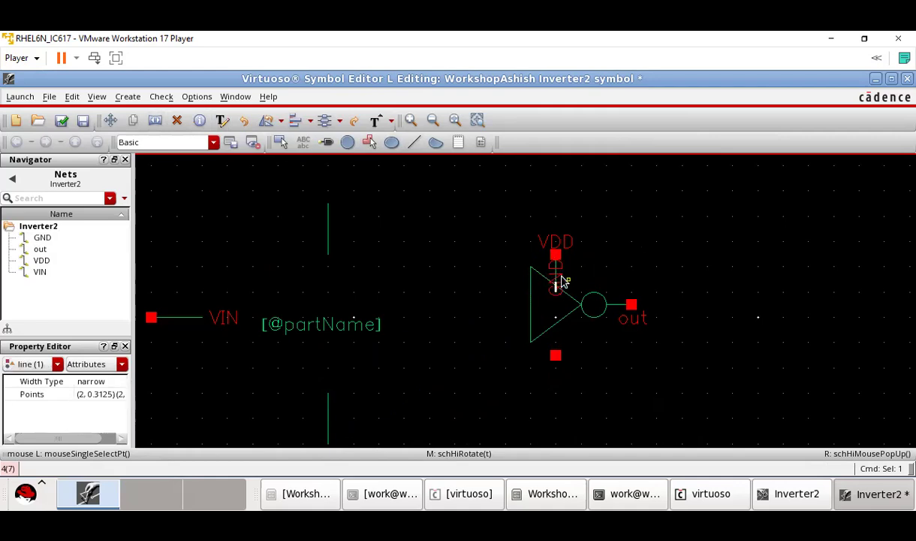
{"action": "left_click", "coordinate": [564, 280]}
{"action": "left_click", "coordinate": [553, 291]}
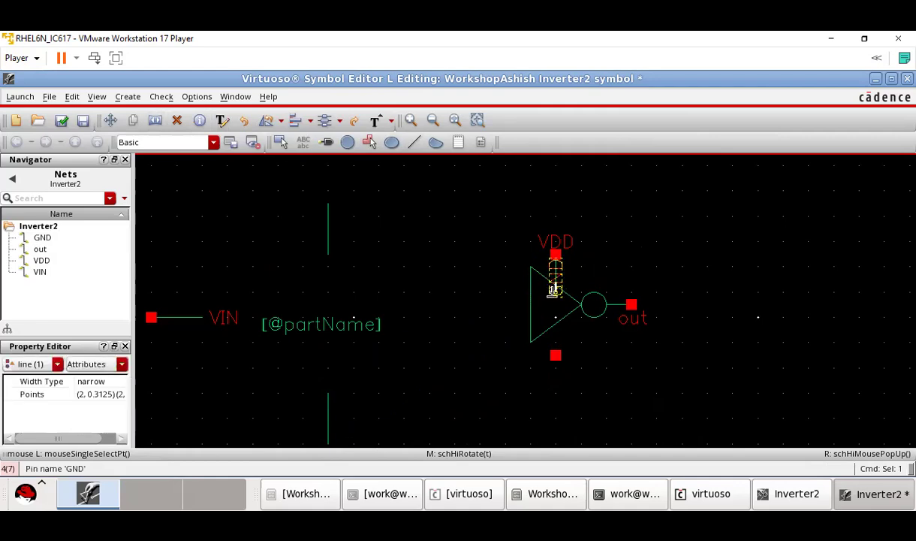
{"action": "mouse_move", "coordinate": [552, 290]}
{"action": "left_mouse_down"}
{"action": "mouse_move", "coordinate": [557, 310]}
{"action": "mouse_move", "coordinate": [552, 300]}
{"action": "left_mouse_up"}
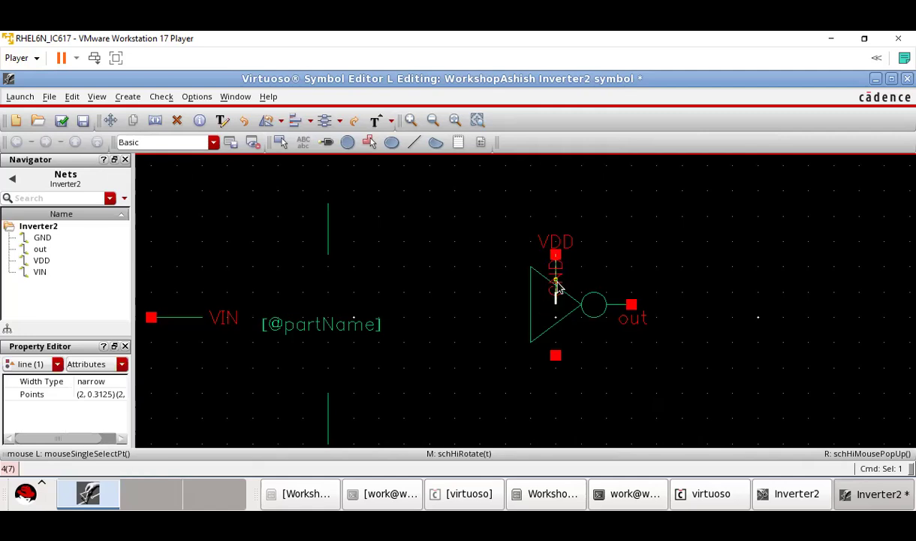
Shift the GND pin slightly lower beneath the triangle and move its name label beside it
{"action": "left_click", "coordinate": [558, 292]}
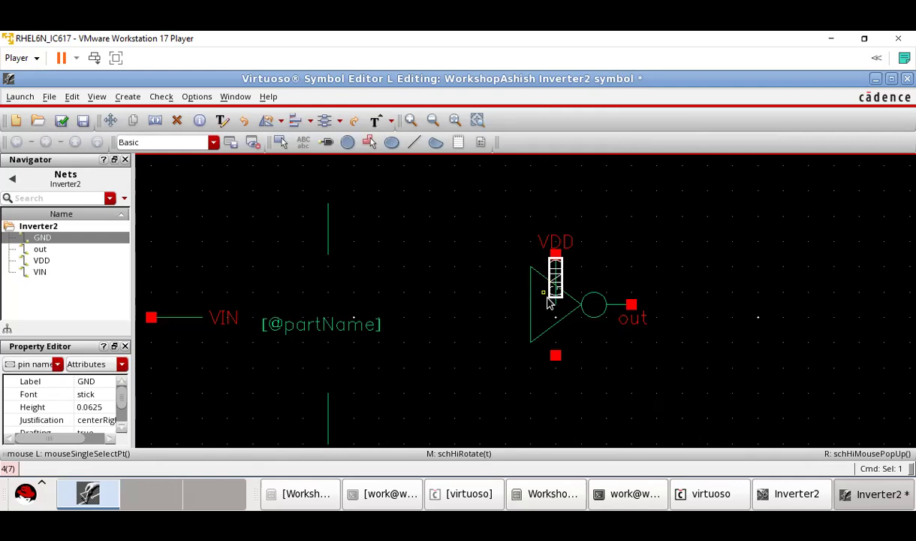
{"action": "scroll", "coordinate": [554, 297], "scroll_direction": "down", "scroll_amount": 2}
{"action": "scroll", "coordinate": [552, 295], "scroll_direction": "down", "scroll_amount": 4}
{"action": "scroll", "coordinate": [551, 286], "scroll_direction": "up", "scroll_amount": 6}
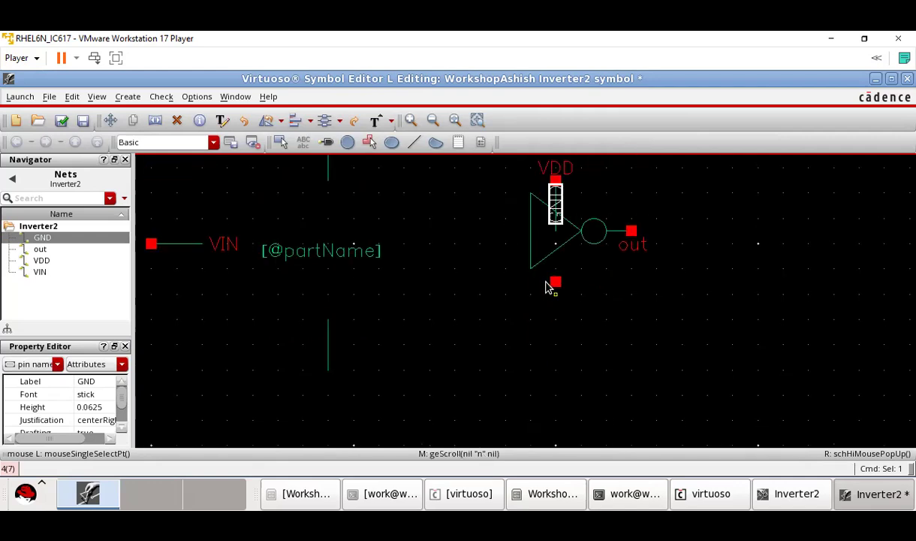
{"action": "left_click", "coordinate": [557, 357]}
{"action": "left_click_drag", "start_coordinate": [557, 357], "coordinate": [557, 392]}
{"action": "left_click", "coordinate": [556, 331]}
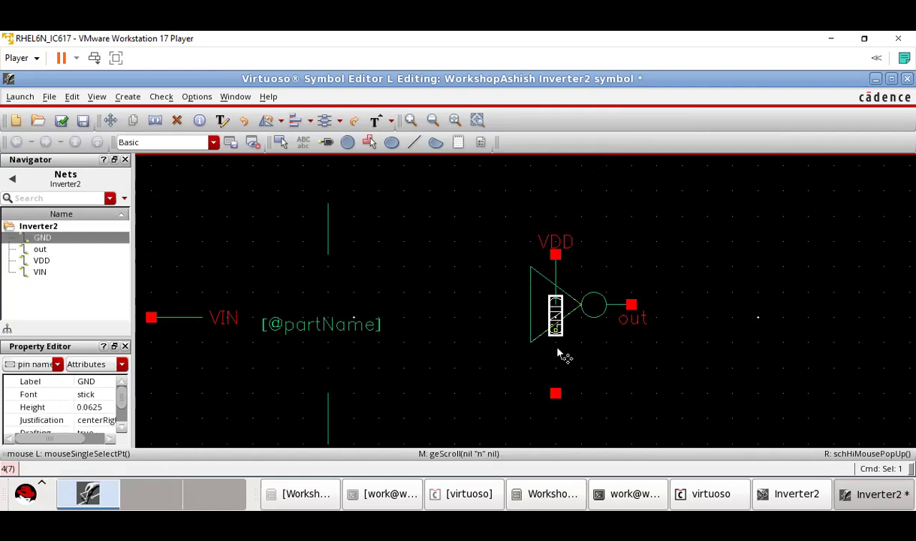
{"action": "key", "text": "m"}
{"action": "left_click", "coordinate": [570, 392]}
{"action": "left_click_drag", "start_coordinate": [556, 395], "coordinate": [564, 375]}
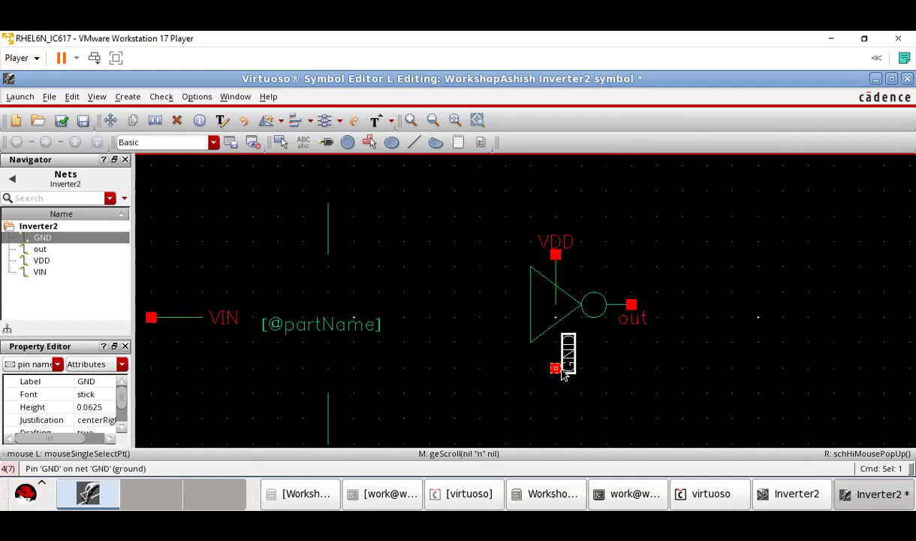
Rotate the GND name label to horizontal and place it directly below the GND pin
{"action": "key", "text": "r"}
{"action": "left_click", "coordinate": [568, 353]}
{"action": "left_click_drag", "start_coordinate": [569, 355], "coordinate": [560, 381]}
{"action": "left_click", "coordinate": [599, 356]}
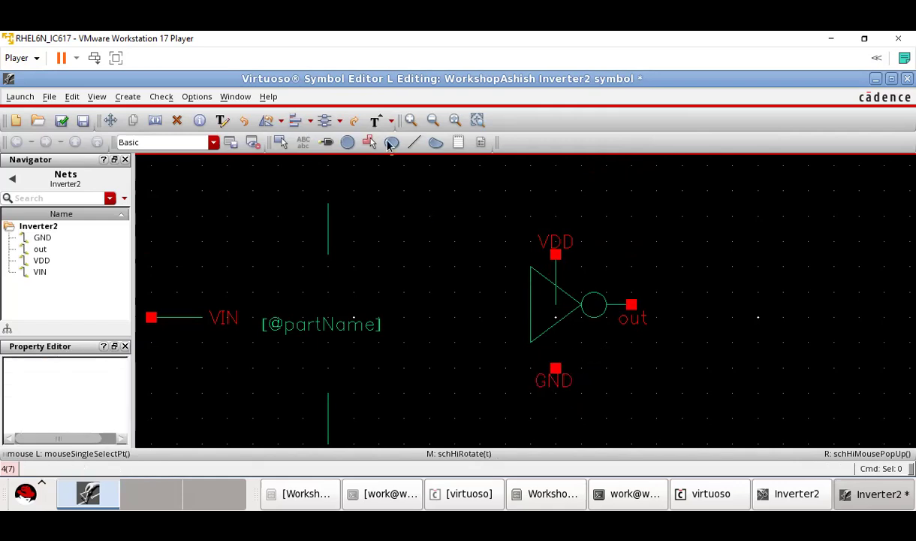
{"action": "left_click", "coordinate": [412, 141]}
{"action": "left_click", "coordinate": [556, 368]}
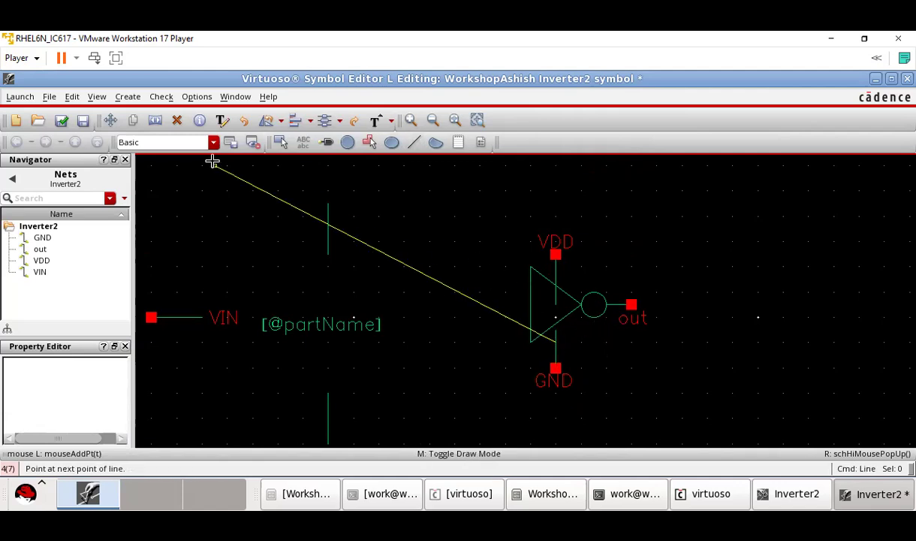
{"action": "left_click", "coordinate": [185, 123]}
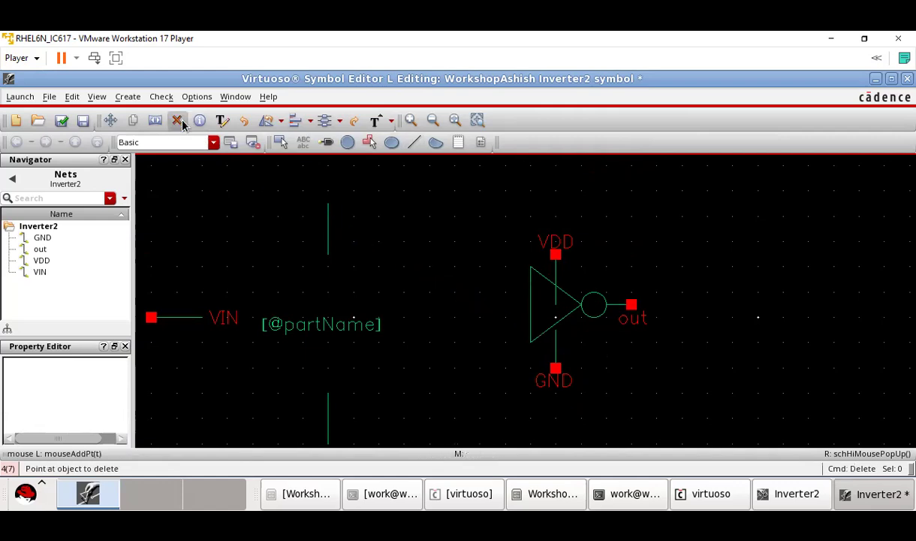
{"action": "left_click", "coordinate": [556, 355]}
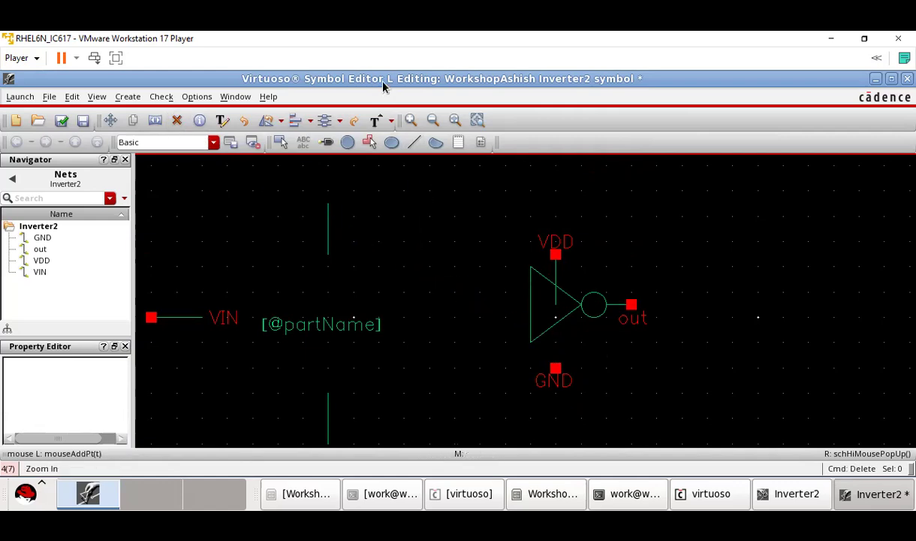
Draw a vertical line from the GND pin up across the triangle's lower edge, ending just short of the VDD line
{"action": "left_click", "coordinate": [414, 142]}
{"action": "left_click", "coordinate": [556, 368]}
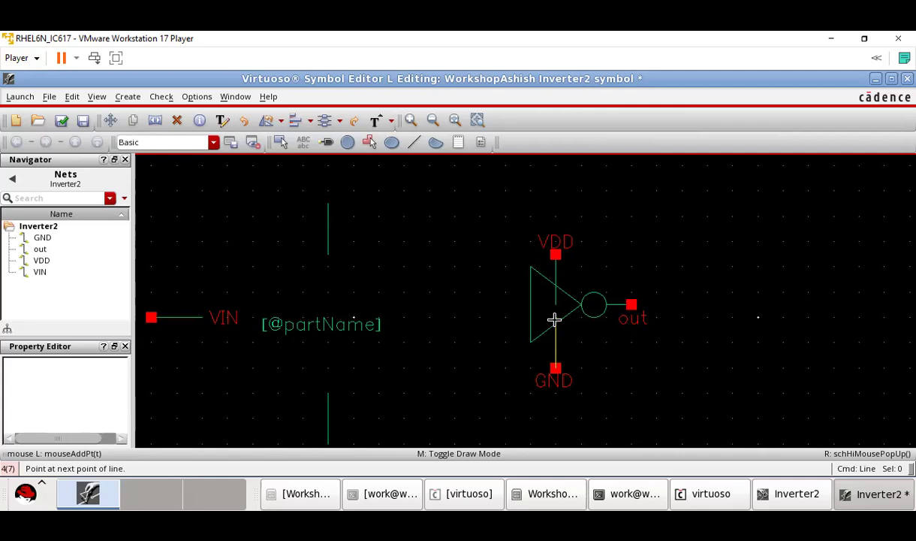
{"action": "double_click", "coordinate": [554, 320]}
{"action": "key", "text": "Escape"}
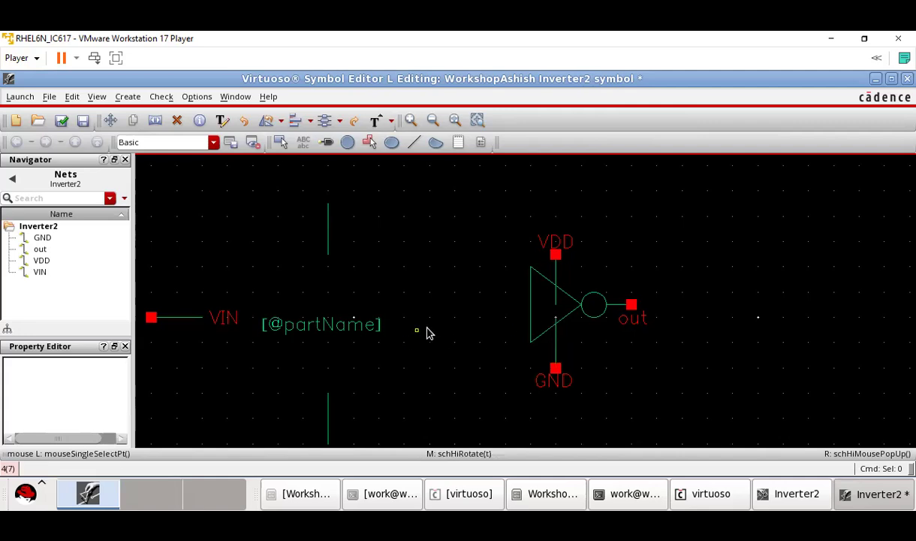
Move the VIN pin beside the triangle's vertical edge at center height and place its name label directly above it
{"action": "left_click", "coordinate": [151, 318]}
{"action": "left_click_drag", "start_coordinate": [151, 318], "coordinate": [500, 311]}
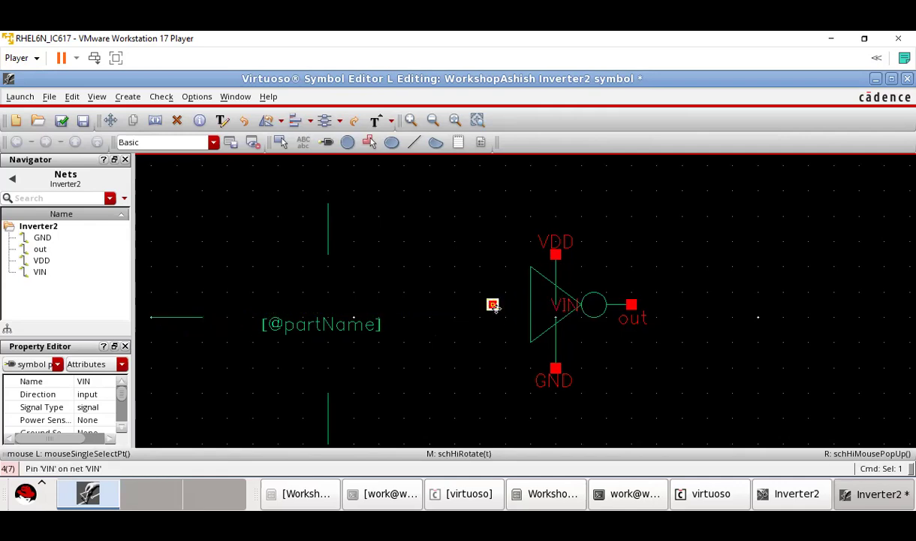
{"action": "left_click", "coordinate": [565, 305]}
{"action": "key", "text": "m"}
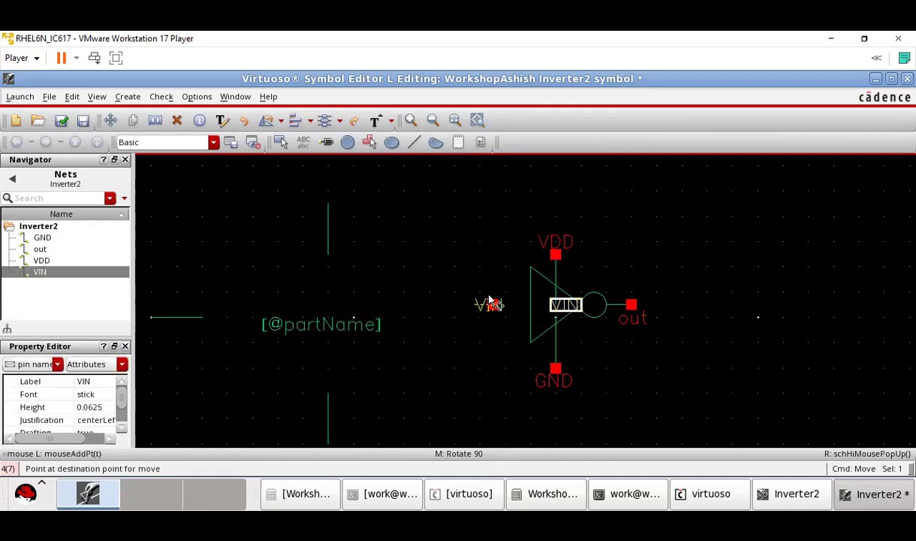
{"action": "left_click", "coordinate": [490, 293]}
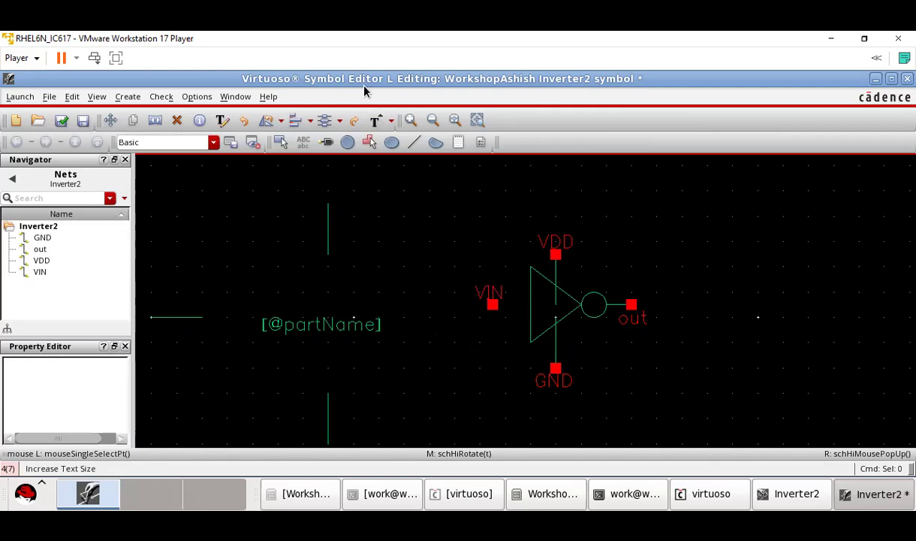
Draw a horizontal line connecting the VIN pin to the triangle's vertical edge
{"action": "left_click", "coordinate": [415, 143]}
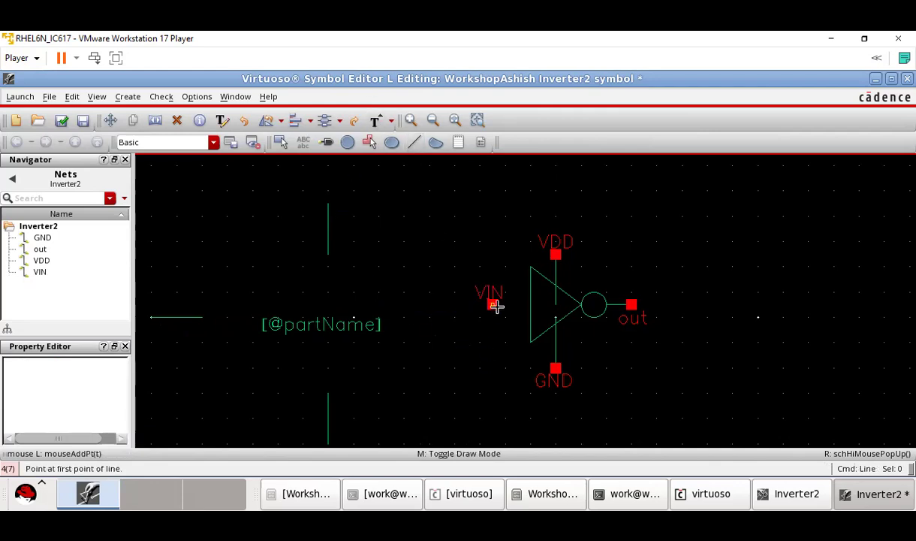
{"action": "left_click", "coordinate": [495, 303]}
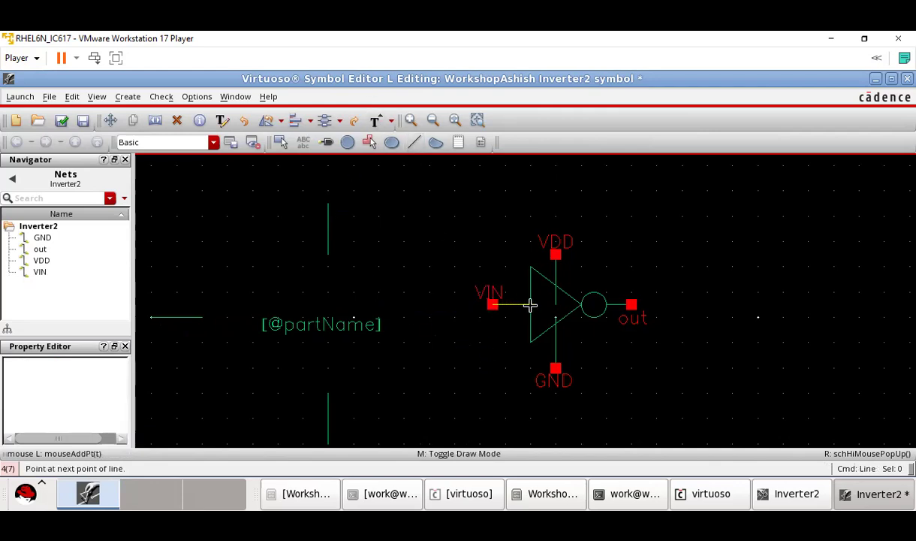
{"action": "double_click", "coordinate": [531, 304]}
{"action": "key", "text": "Escape"}
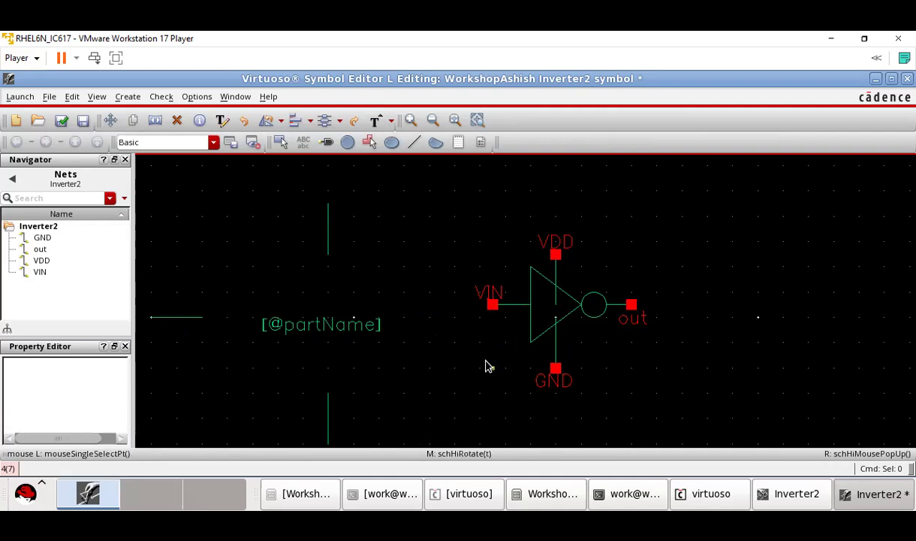
{"action": "left_click", "coordinate": [323, 325]}
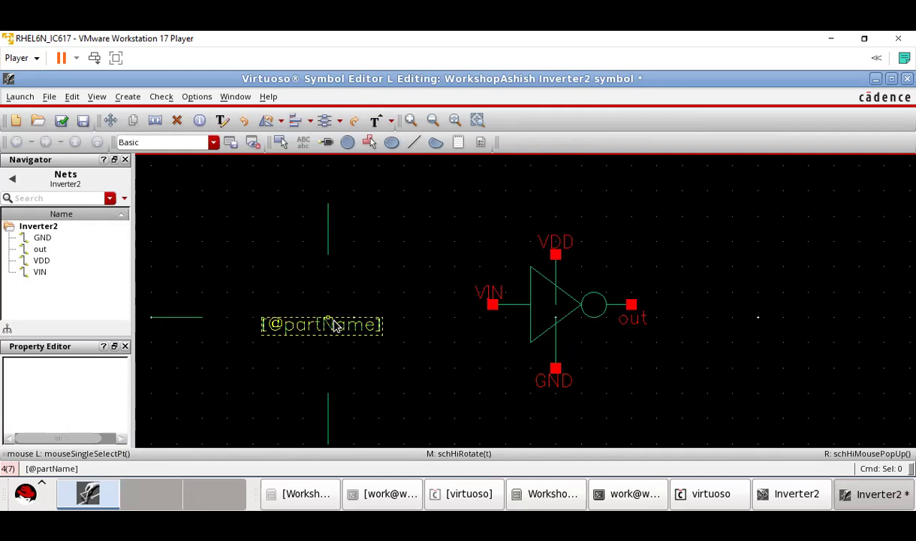
{"action": "left_click", "coordinate": [334, 323]}
{"action": "key", "text": "q"}
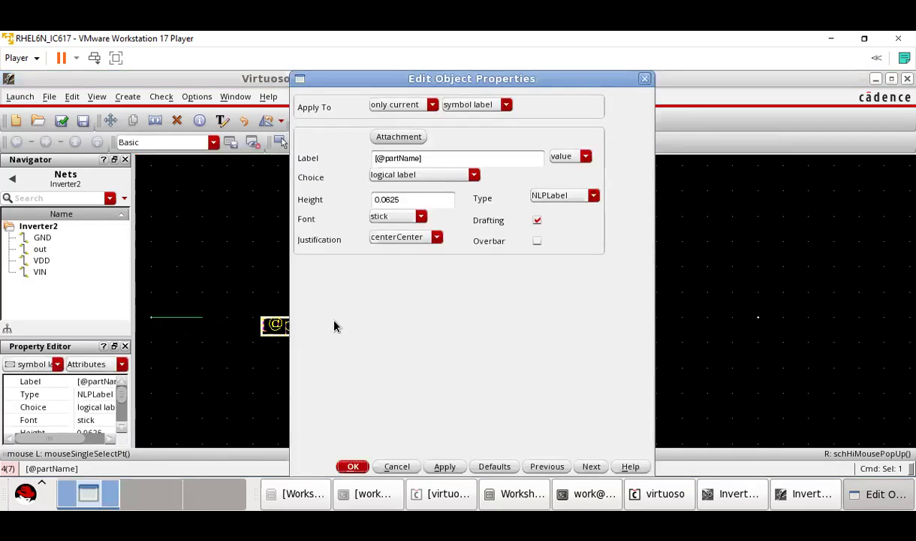
{"action": "left_click_drag", "start_coordinate": [425, 158], "coordinate": [373, 159]}
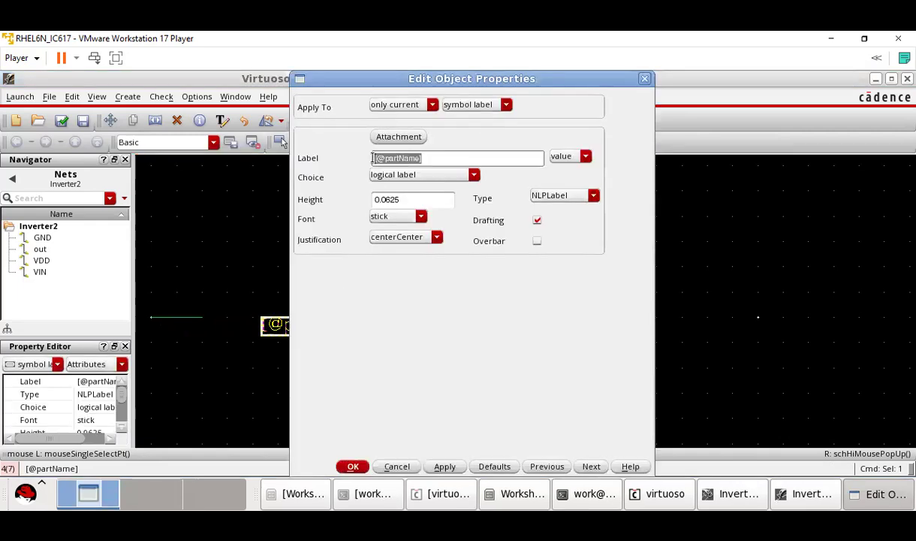
{"action": "key", "text": "BackSpace"}
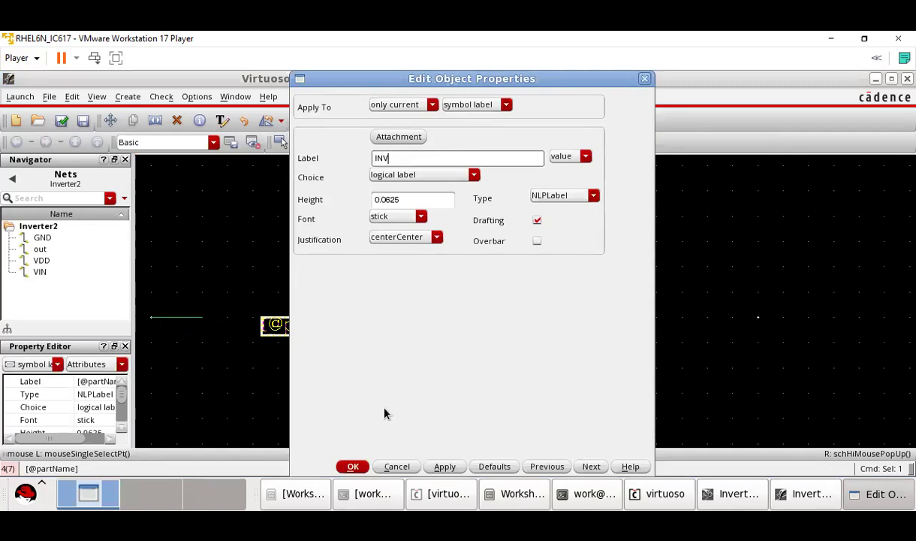
{"action": "left_click", "coordinate": [353, 466]}
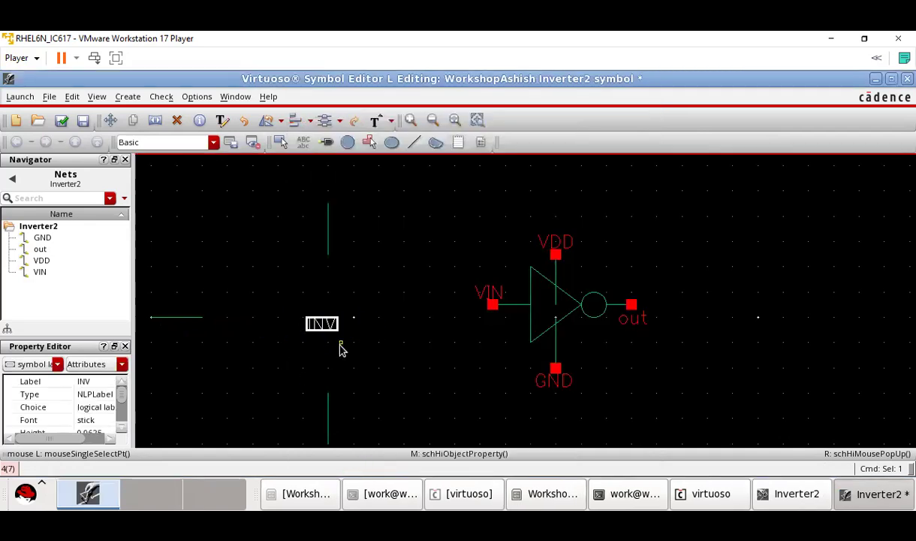
{"action": "left_click_drag", "start_coordinate": [335, 321], "coordinate": [562, 308]}
{"action": "left_click", "coordinate": [432, 368]}
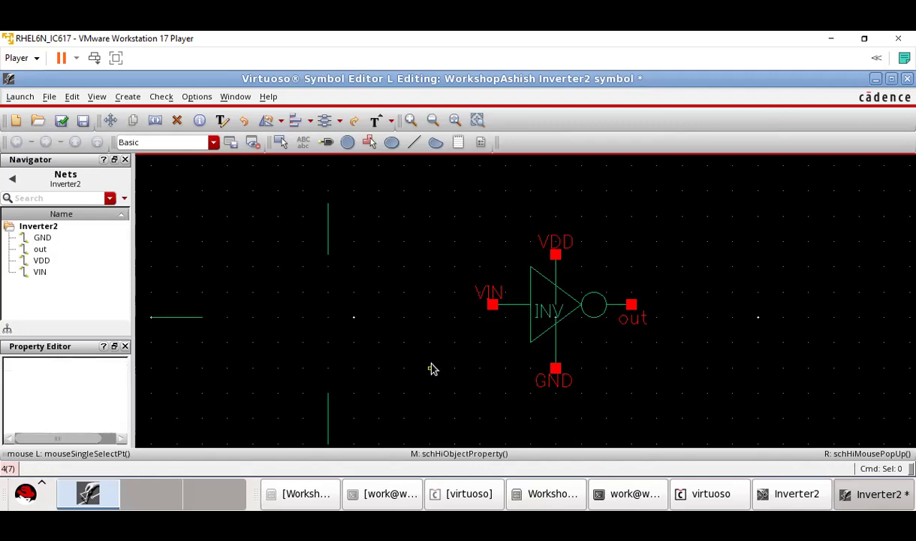
Delete the three leftover line stubs beside the inverter symbol, two vertical and one horizontal
{"action": "left_click", "coordinate": [178, 121]}
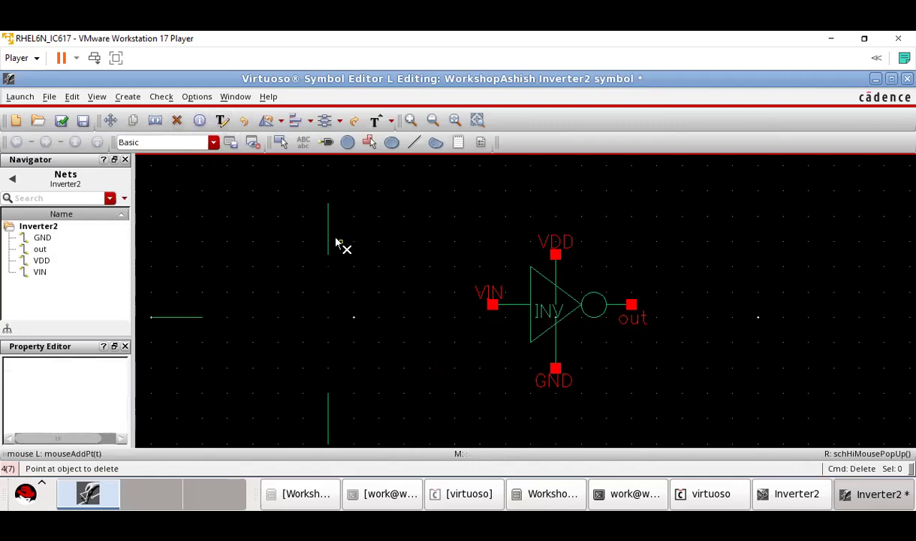
{"action": "left_click", "coordinate": [328, 234]}
{"action": "left_click", "coordinate": [328, 415]}
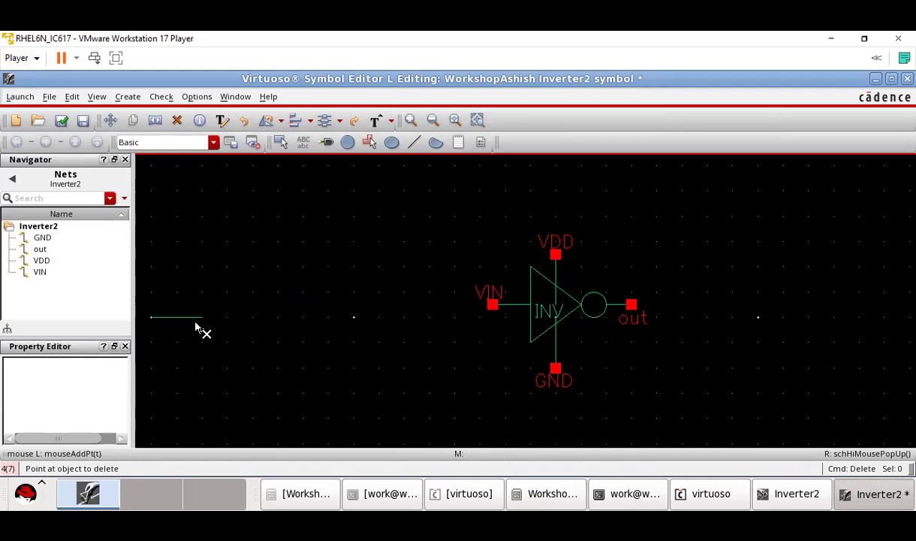
{"action": "left_click", "coordinate": [198, 316]}
{"action": "key", "text": "Escape"}
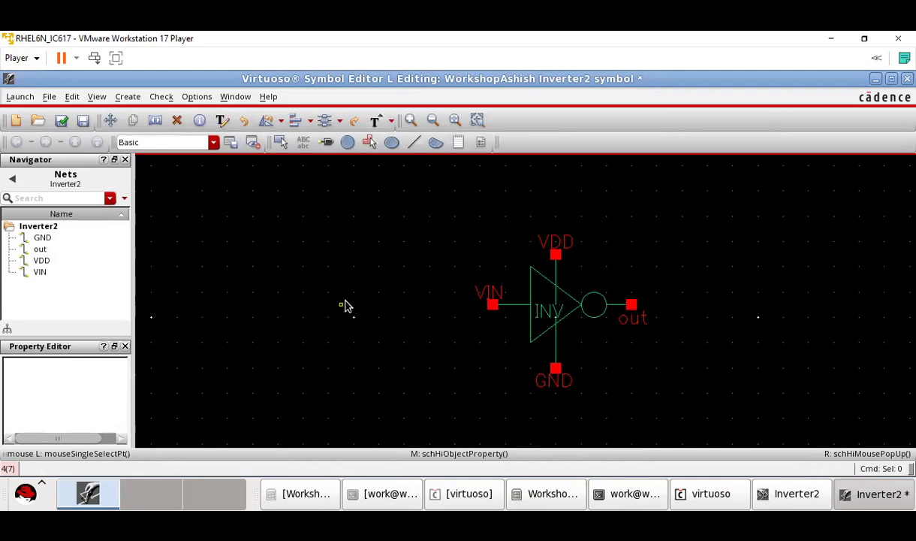
Delete the vertical line between the VDD pin and the triangle, and move the VDD pin slightly higher
{"action": "left_click", "coordinate": [556, 270]}
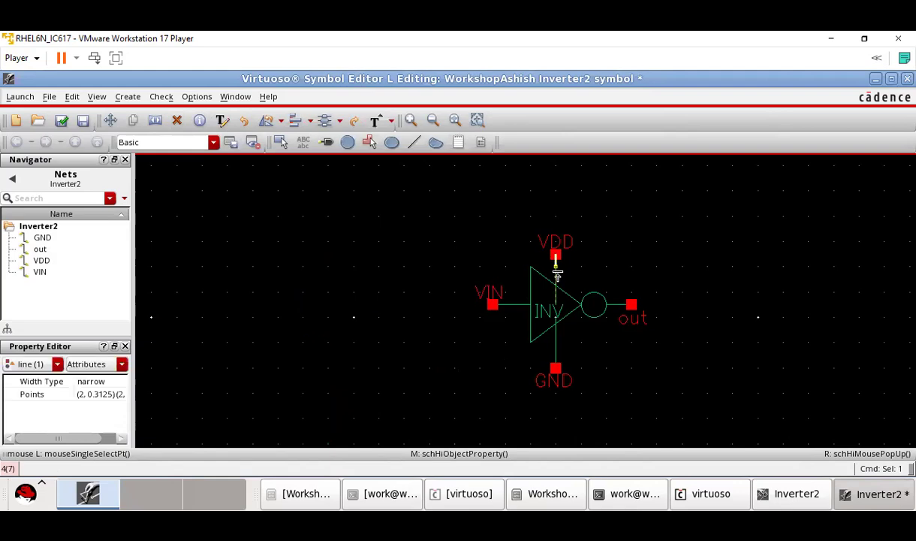
{"action": "left_click", "coordinate": [609, 273]}
{"action": "left_click", "coordinate": [556, 280]}
{"action": "key", "text": "Delete"}
{"action": "left_click_drag", "start_coordinate": [557, 255], "coordinate": [559, 245]}
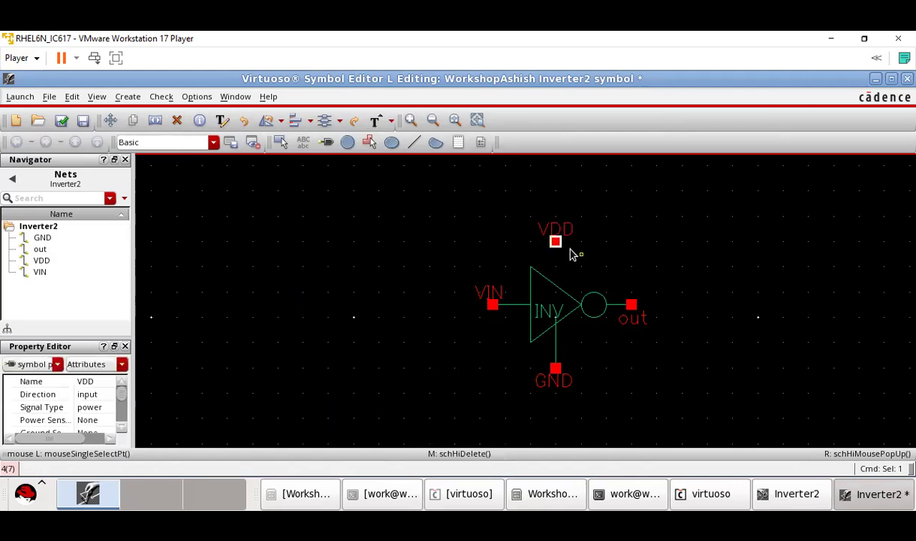
{"action": "left_click", "coordinate": [414, 142]}
{"action": "left_click", "coordinate": [556, 240]}
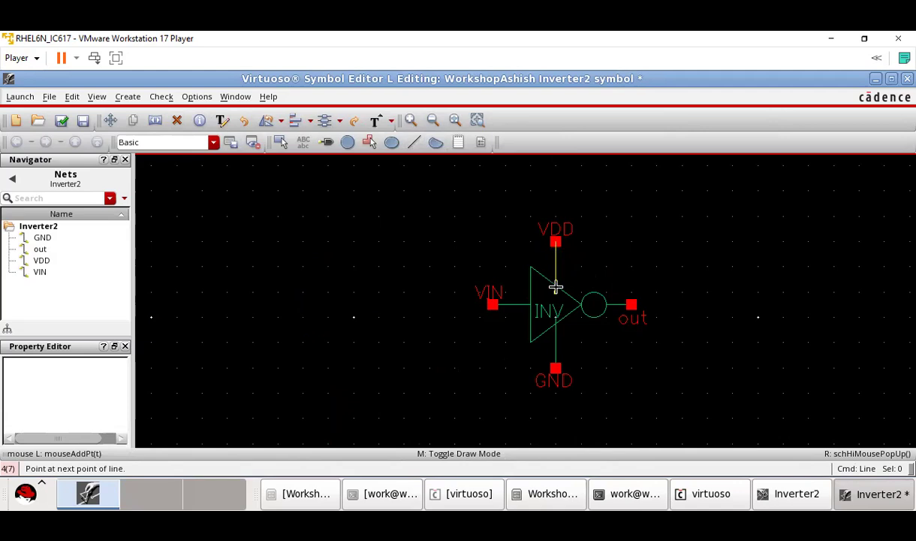
{"action": "left_click", "coordinate": [556, 285]}
{"action": "key", "text": "Escape"}
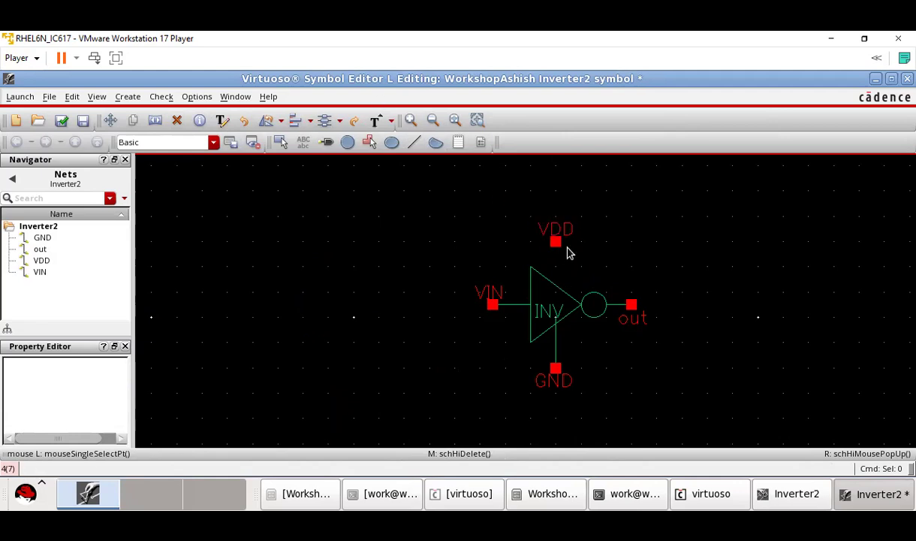
Raise the VDD pin one more grid step and draw a vertical line from it down to just inside the triangle's upper edge
{"action": "left_click", "coordinate": [556, 245]}
{"action": "left_click_drag", "start_coordinate": [556, 245], "coordinate": [558, 241]}
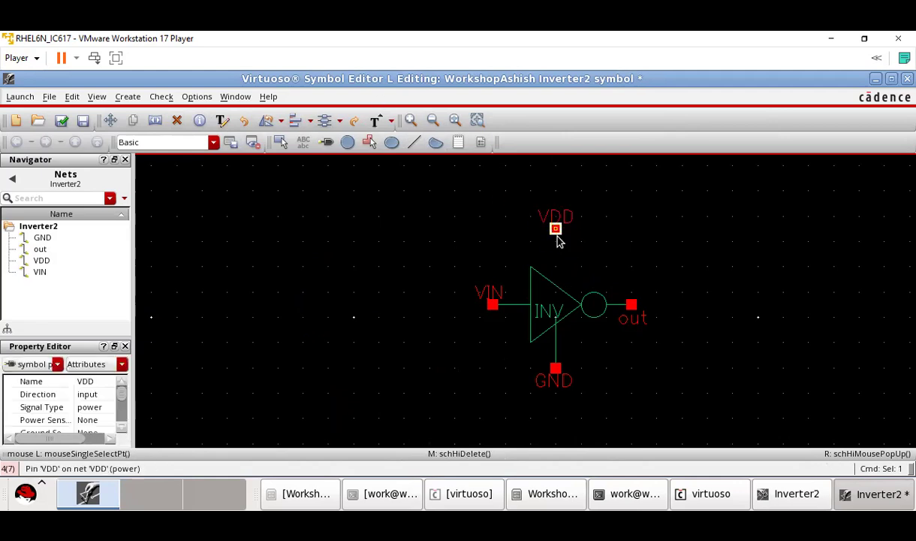
{"action": "left_click", "coordinate": [416, 142]}
{"action": "left_click", "coordinate": [555, 229]}
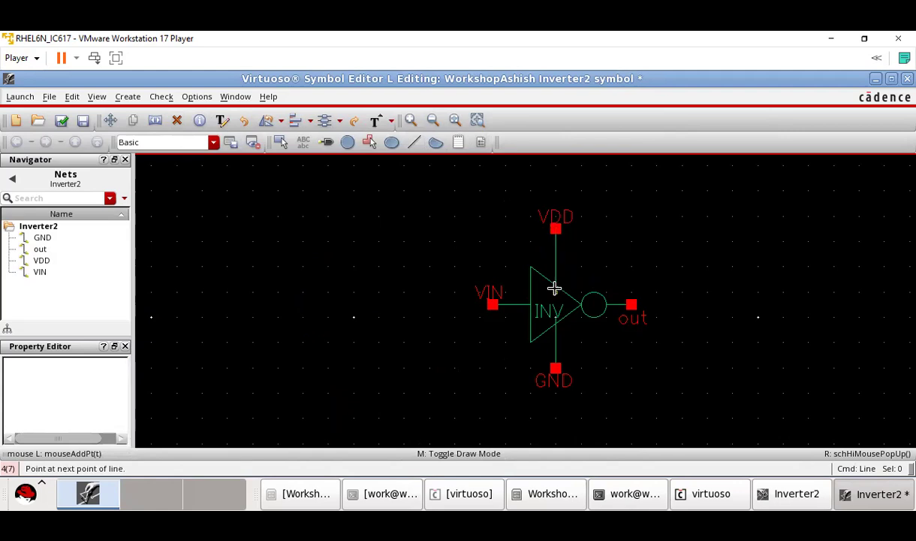
{"action": "double_click", "coordinate": [556, 283]}
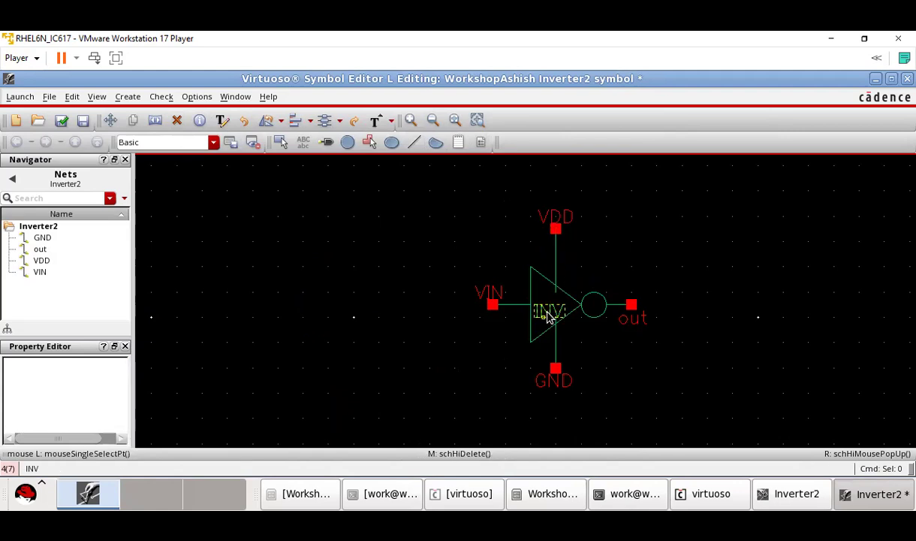
Move the INV label slightly higher inside the triangle, above the GND line's end, and check and save the symbol
{"action": "left_click", "coordinate": [550, 315]}
{"action": "key", "text": "m"}
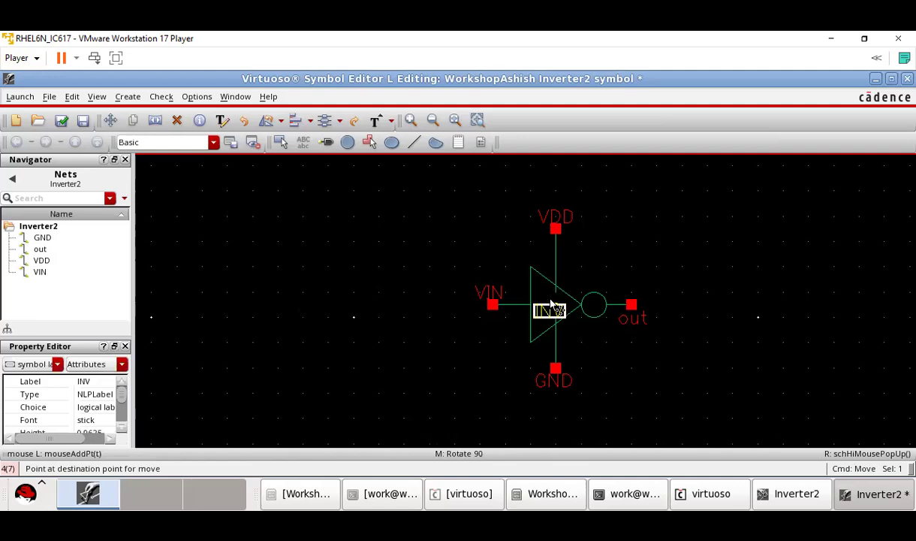
{"action": "left_click", "coordinate": [552, 292]}
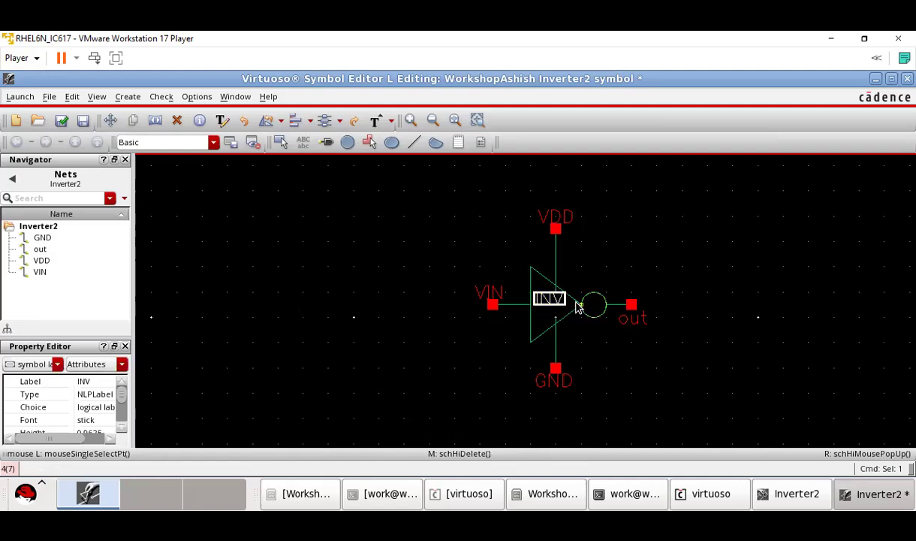
{"action": "left_click", "coordinate": [639, 284]}
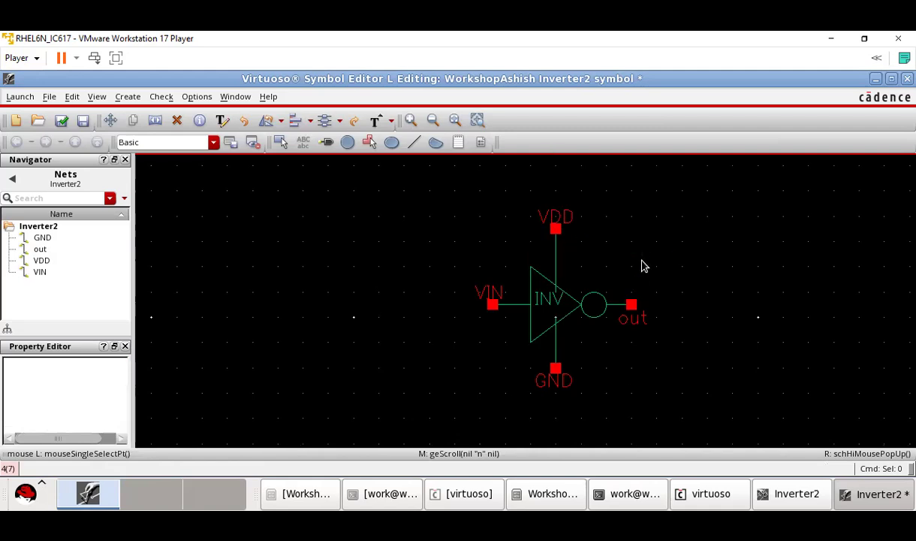
{"action": "left_click", "coordinate": [61, 120]}
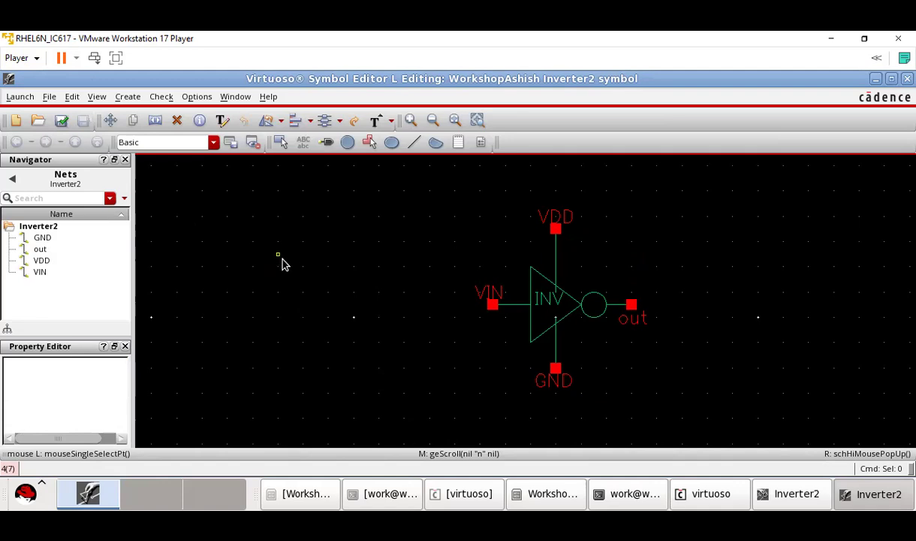